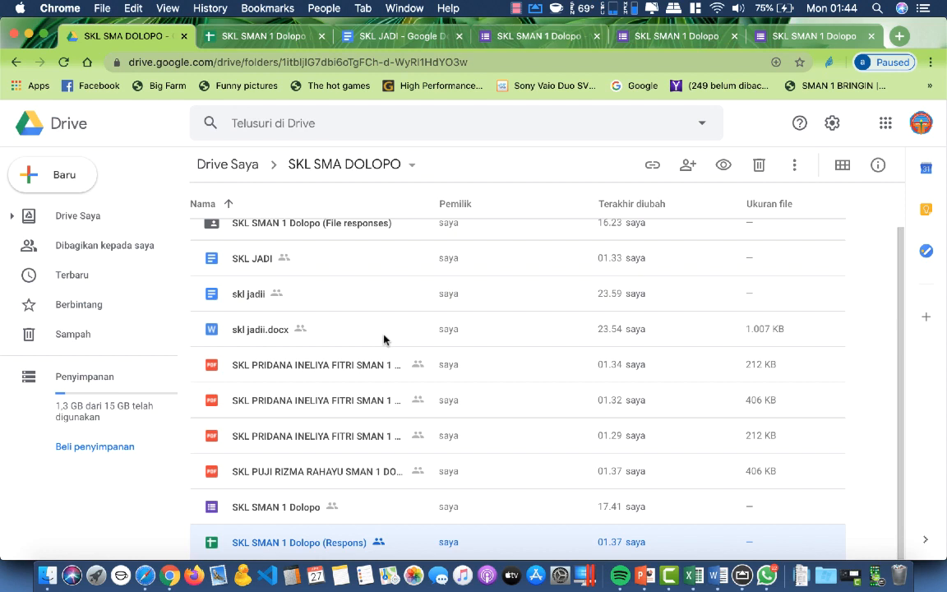
Step: Open the SKL SMAN 1 Dolopo form from the Drive folder and copy its share link
{"action": "left_click", "coordinate": [284, 508]}
{"action": "double_click", "coordinate": [283, 508]}
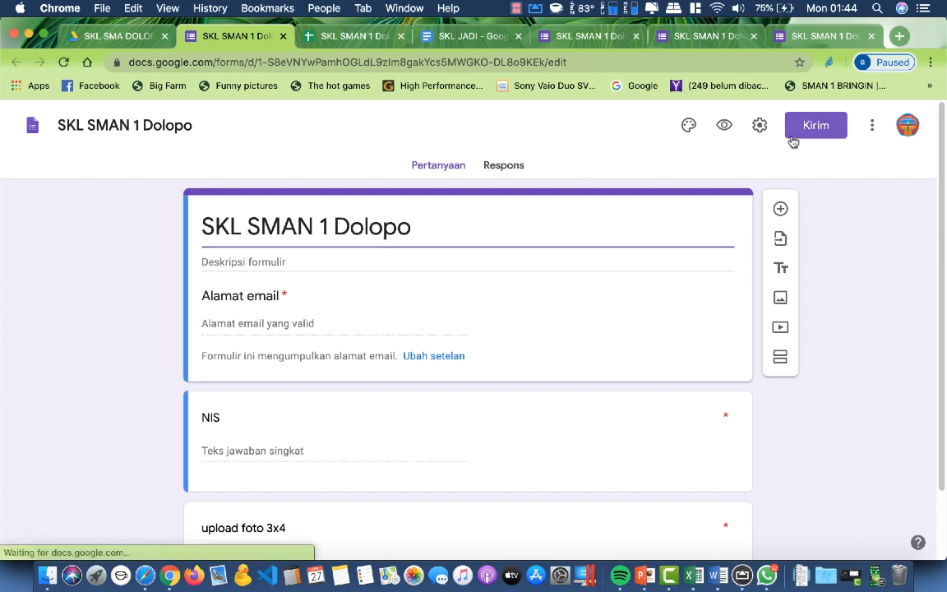
{"action": "left_click", "coordinate": [816, 128]}
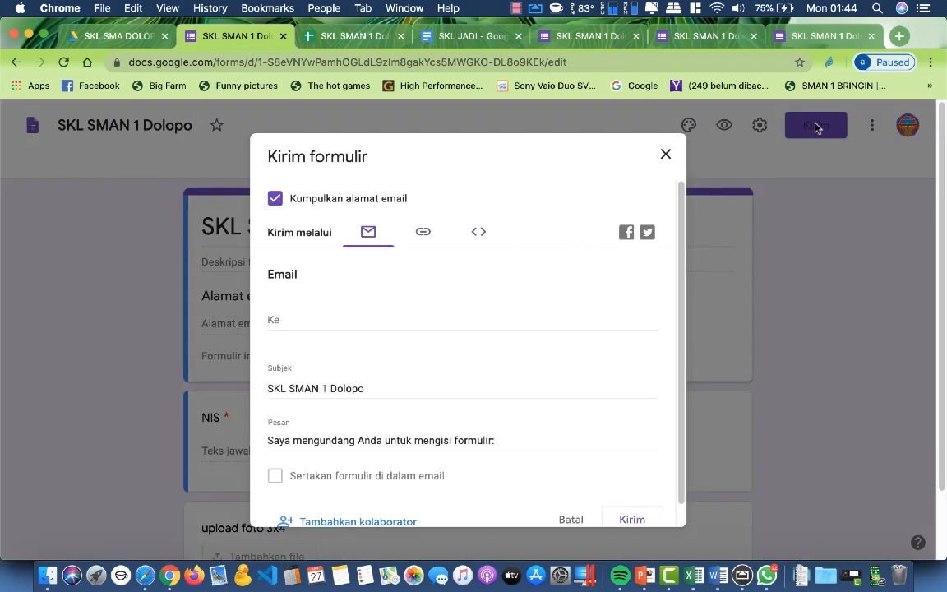
{"action": "left_click", "coordinate": [423, 238]}
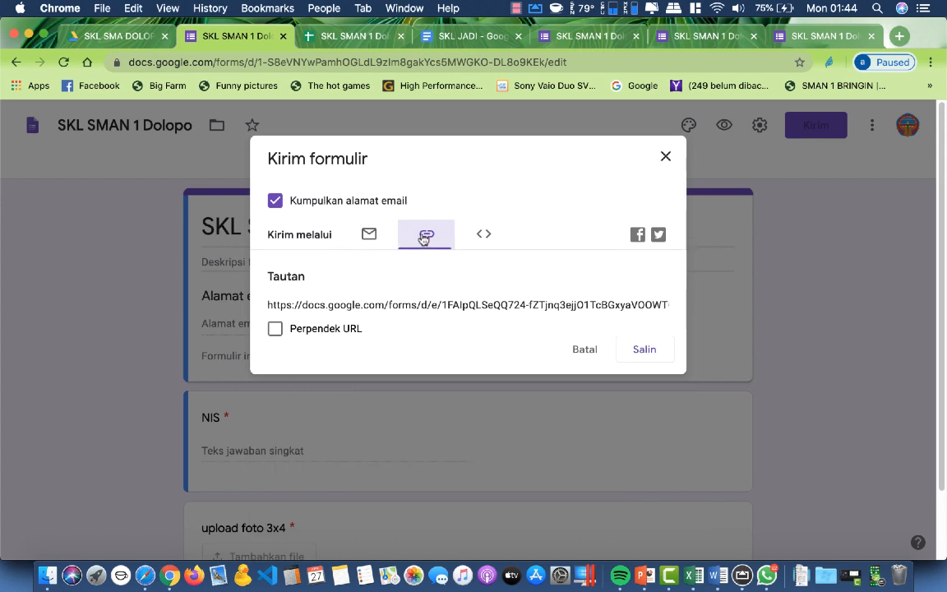
{"action": "left_click", "coordinate": [642, 349]}
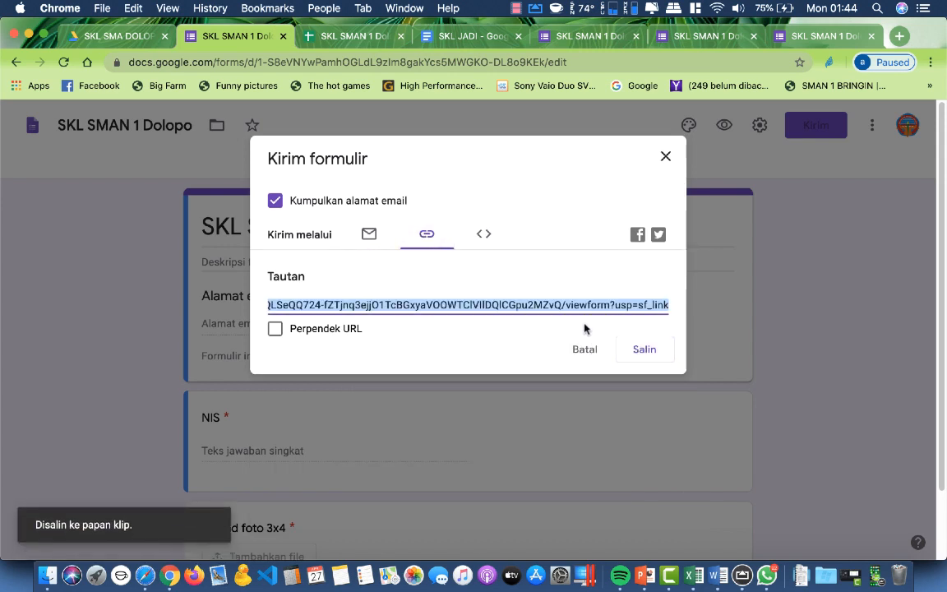
Step: Switch to WhatsApp and send the copied form link once in the Dolopo link chat
{"action": "left_click", "coordinate": [766, 574]}
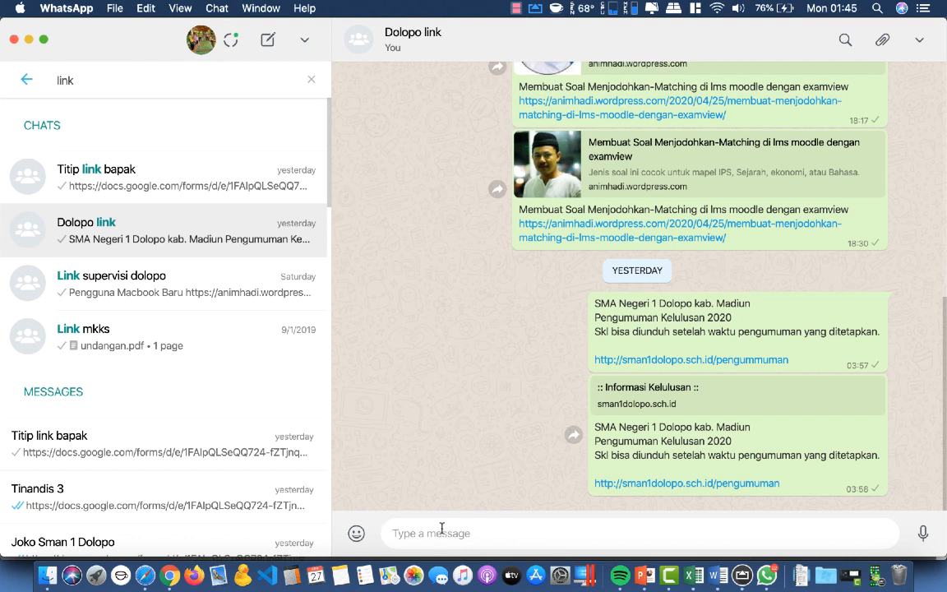
{"action": "key", "text": "super+v"}
{"action": "key", "text": "super+v"}
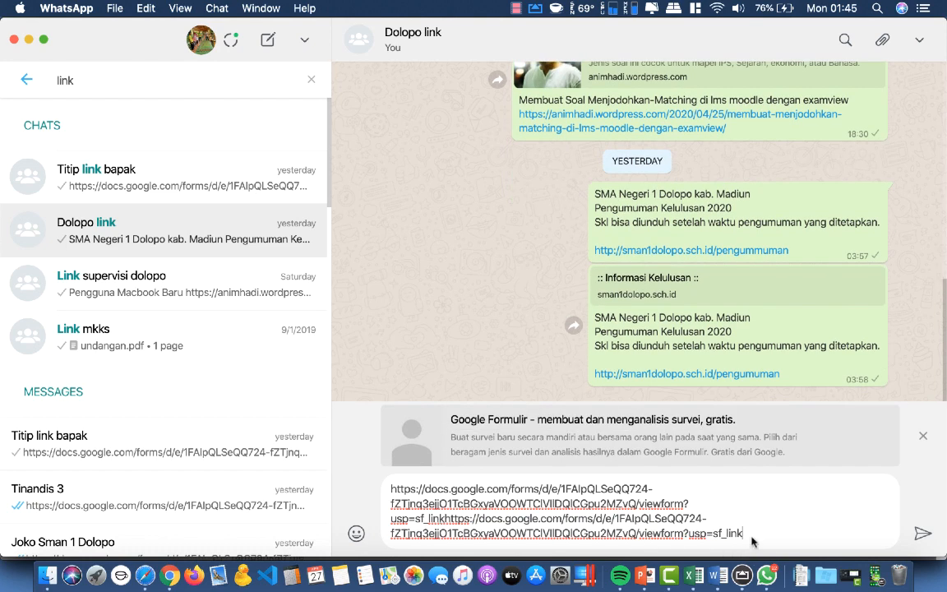
{"action": "left_click_drag", "start_coordinate": [752, 540], "coordinate": [348, 461]}
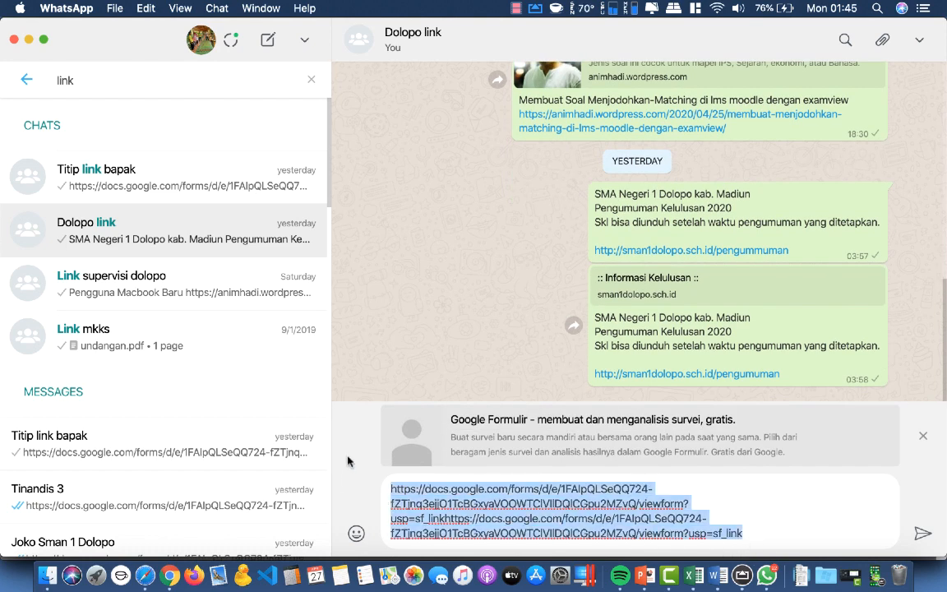
{"action": "type", "text": "https://docs.google.com/forms/d/e/1FAIpQLSeQQ724-fZTjnq3ejjO1TcBGxyaVOOWTClVIlDQlCGpu2MZvQ/viewform?usp=sf_link"}
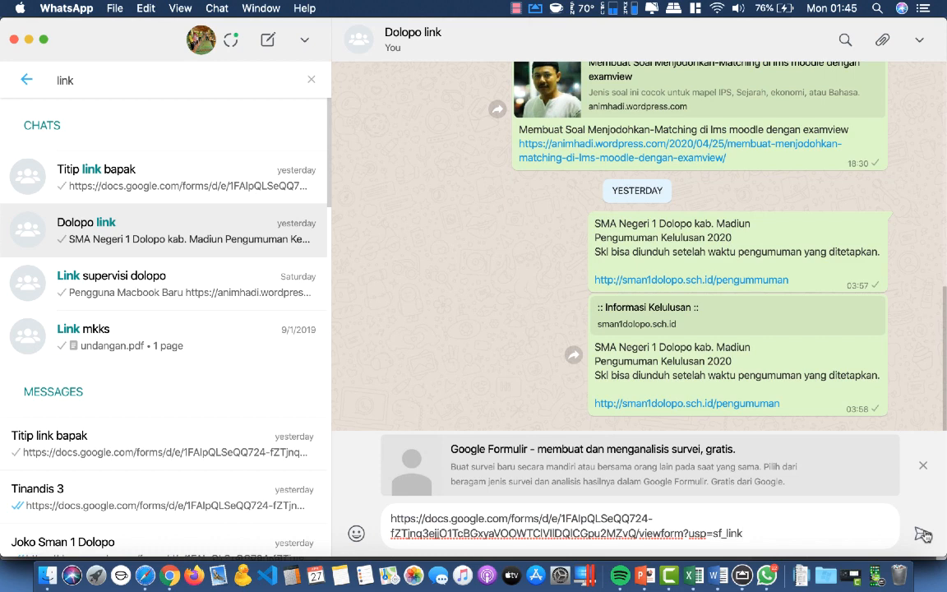
{"action": "left_click", "coordinate": [922, 534]}
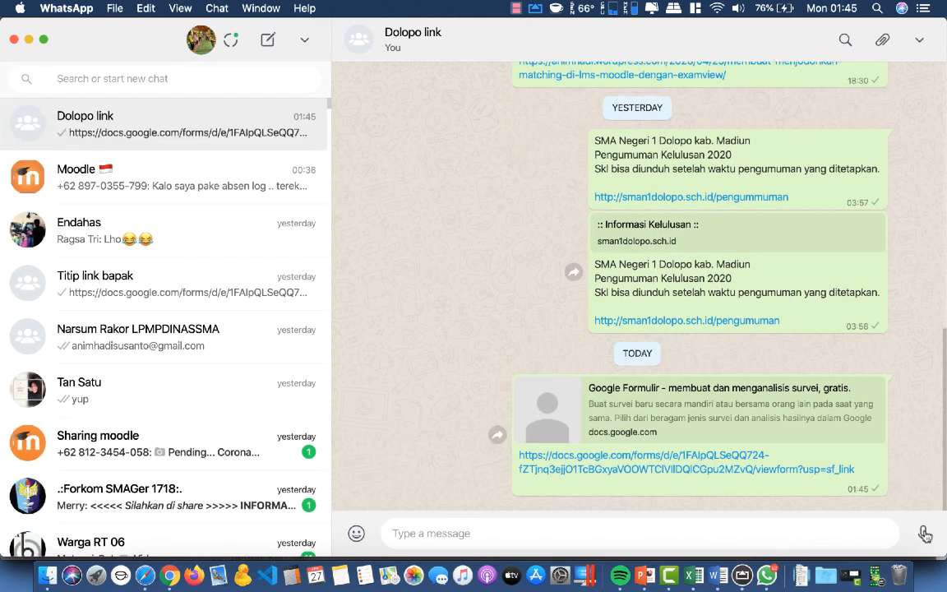
Step: Bring up the mirrored phone showing the form and fill in the respondent's email address
{"action": "left_click", "coordinate": [876, 577]}
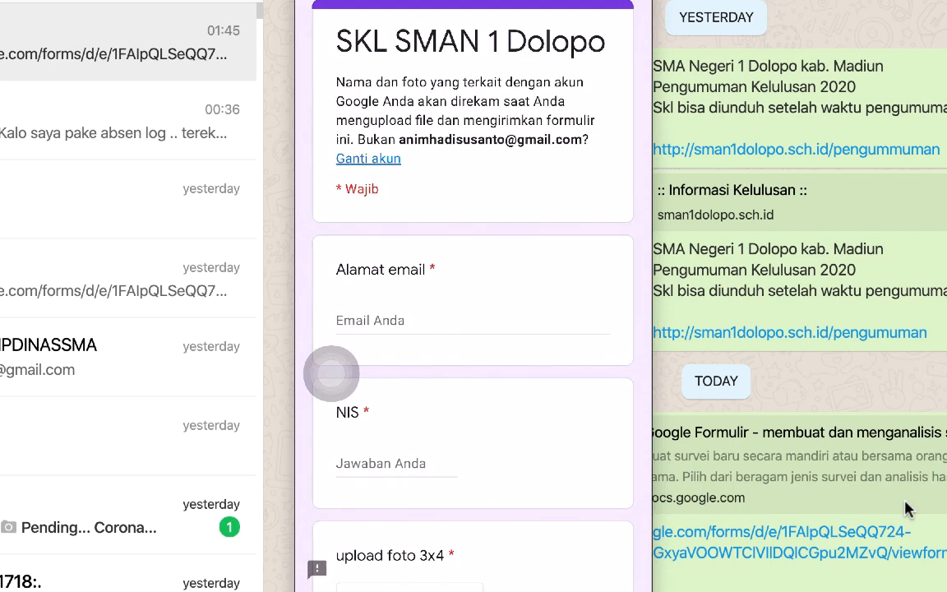
{"action": "left_click", "coordinate": [331, 374]}
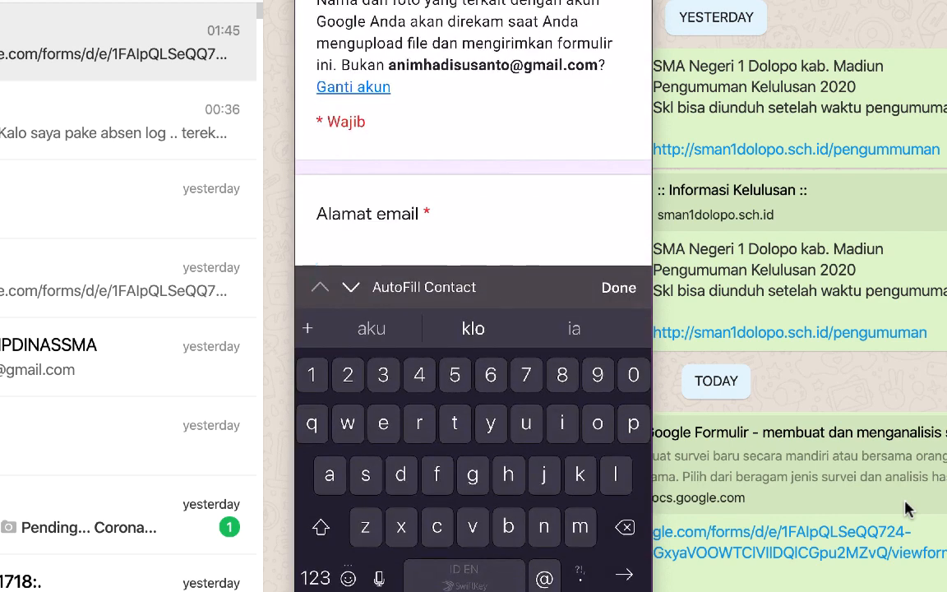
{"action": "type", "text": "anim"}
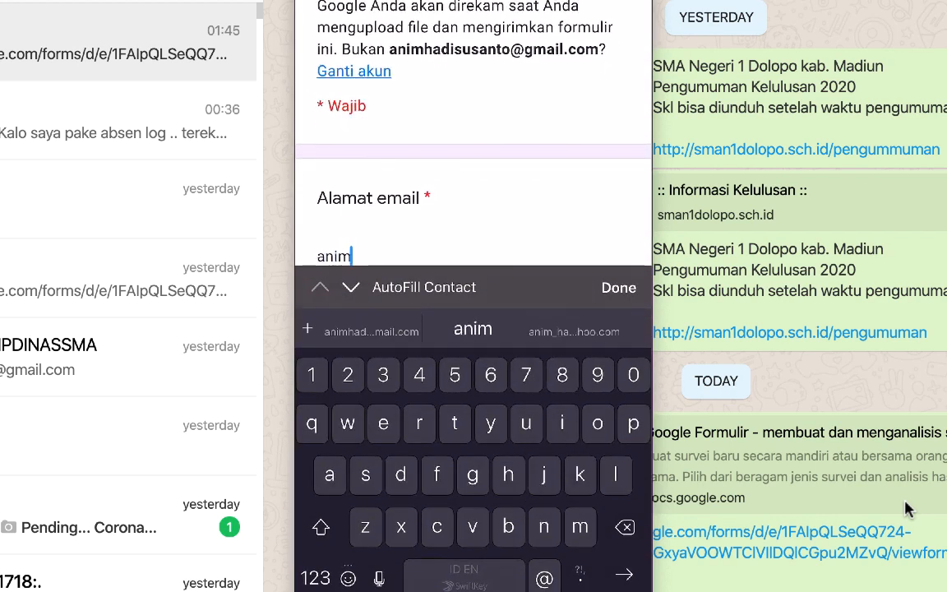
{"action": "left_click", "coordinate": [371, 331]}
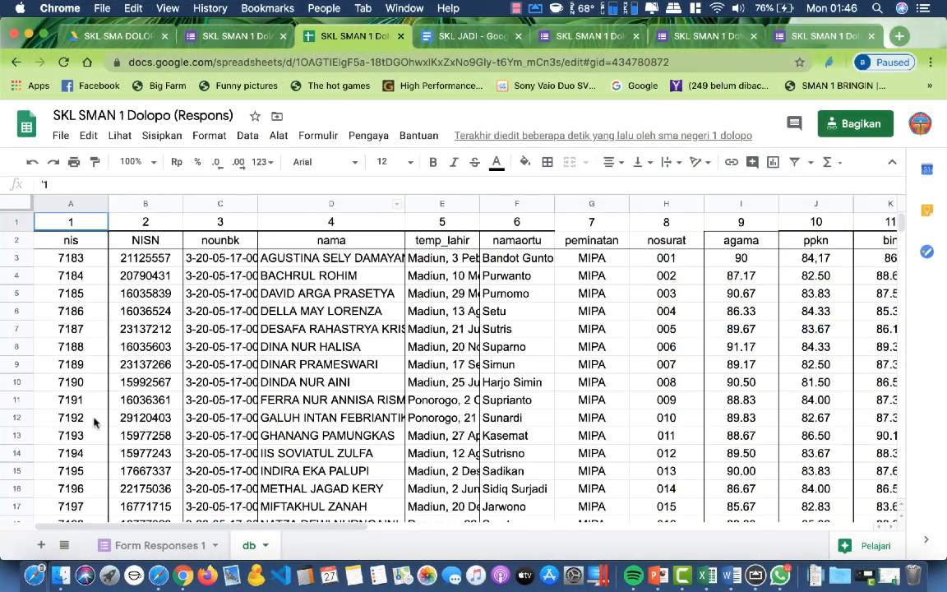
Step: Look up the student's NIS in the db sheet and submit the phone form with that NIS and image.jpg as the photo
{"action": "scroll", "coordinate": [88, 415], "scroll_direction": "down", "scroll_amount": 2}
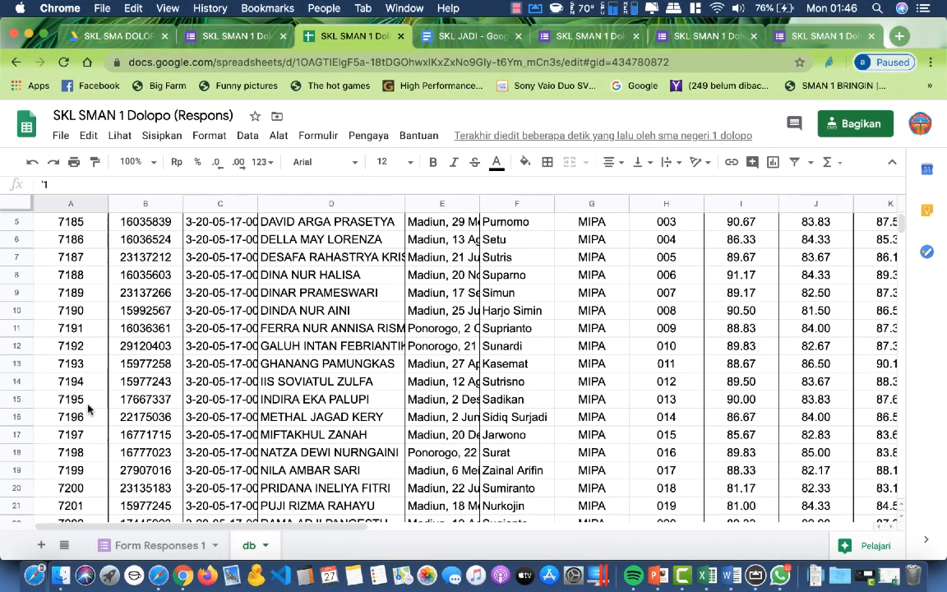
{"action": "scroll", "coordinate": [88, 409], "scroll_direction": "down", "scroll_amount": 2}
{"action": "left_click", "coordinate": [73, 434]}
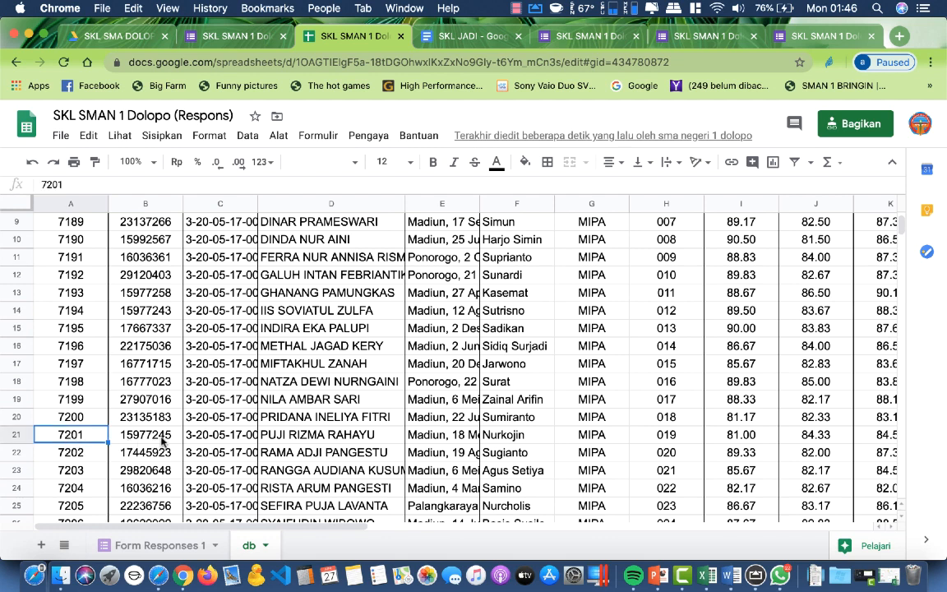
{"action": "left_click", "coordinate": [270, 437]}
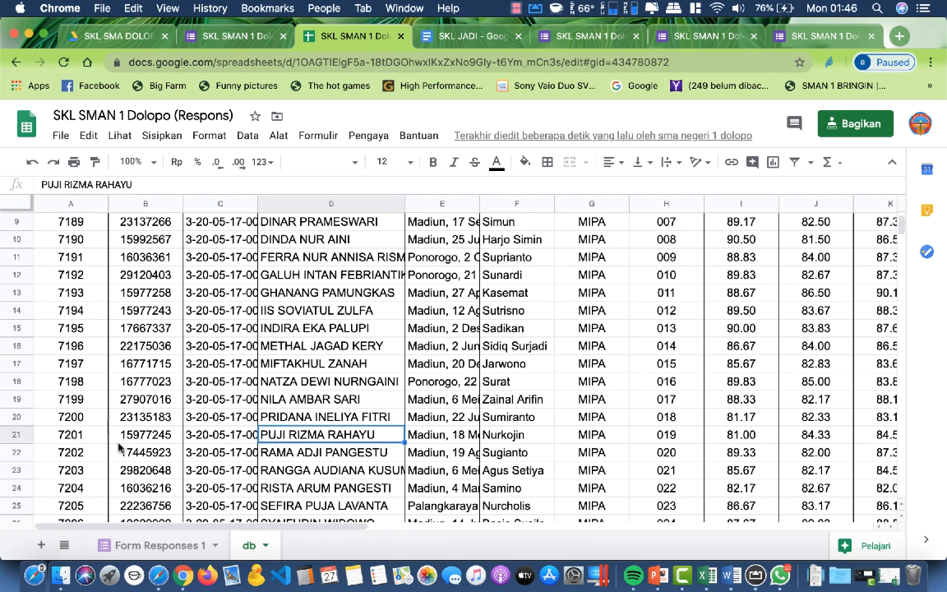
{"action": "left_click", "coordinate": [79, 439]}
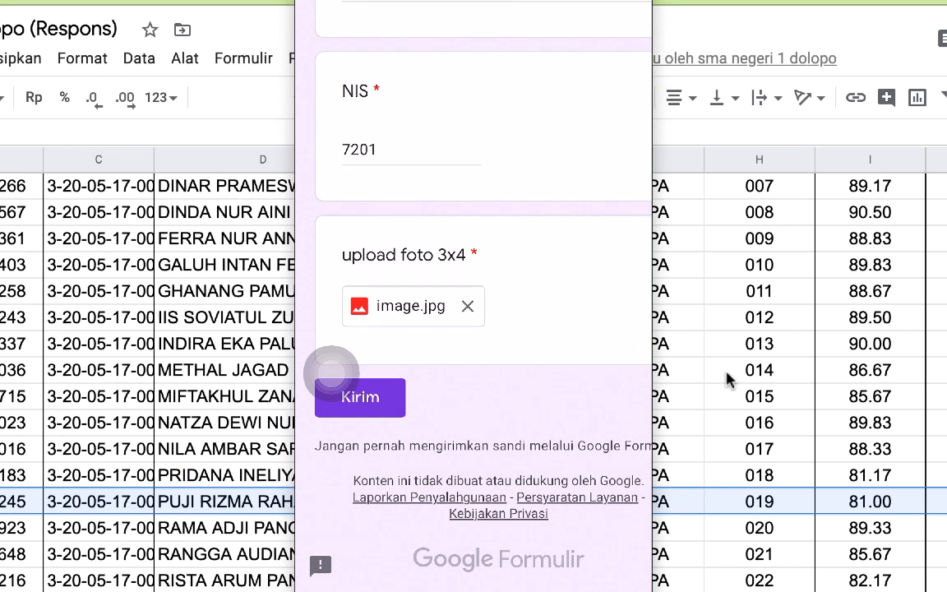
{"action": "left_click", "coordinate": [360, 396]}
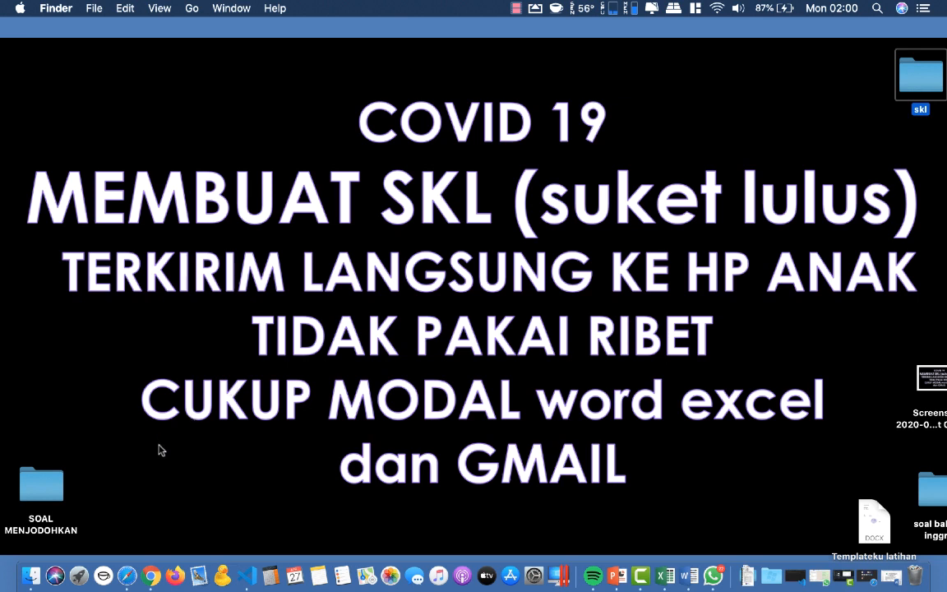
Step: Open the skl jadii document from the skl folder on the Desktop and look through it down to the signature
{"action": "left_click", "coordinate": [31, 576]}
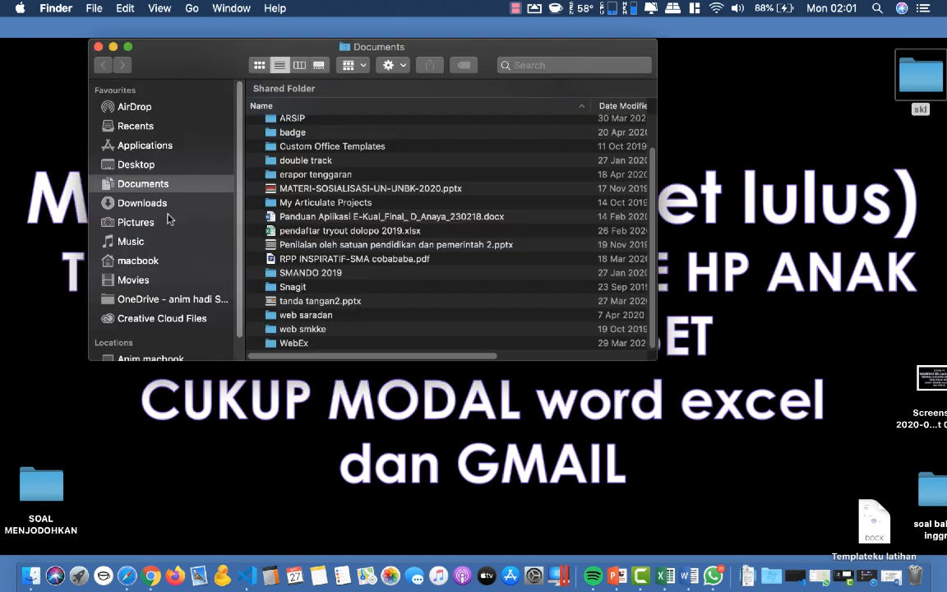
{"action": "left_click", "coordinate": [139, 165]}
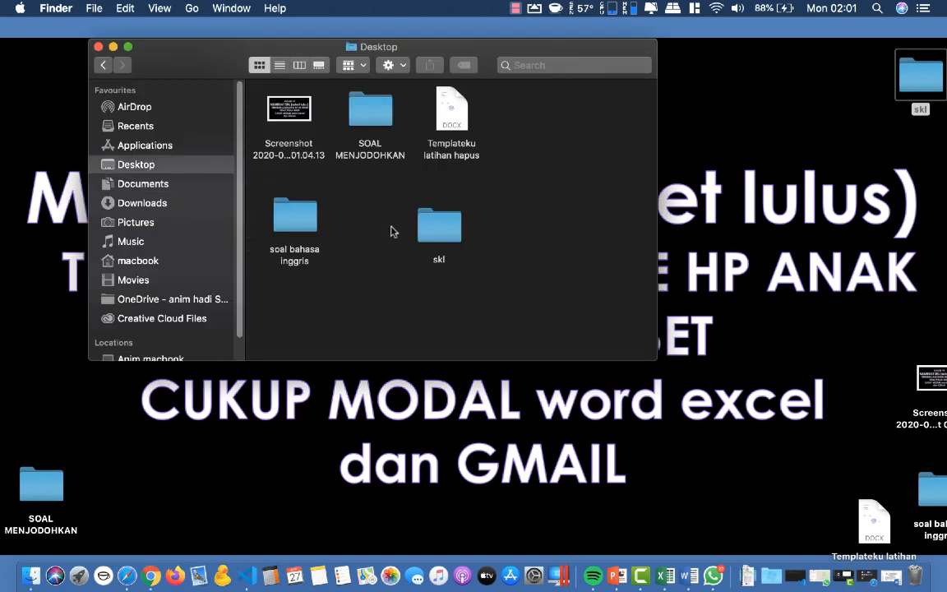
{"action": "double_click", "coordinate": [437, 230]}
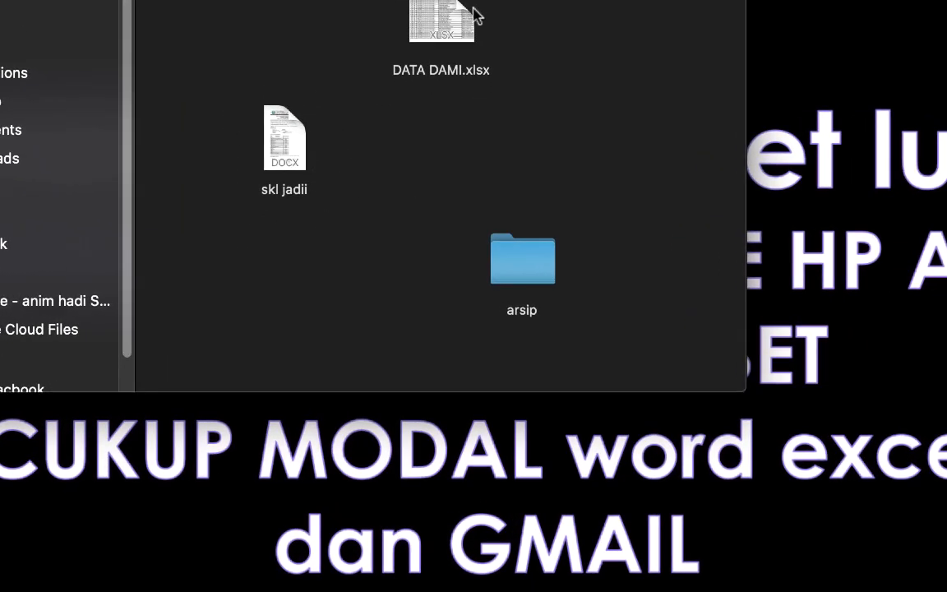
{"action": "double_click", "coordinate": [294, 146]}
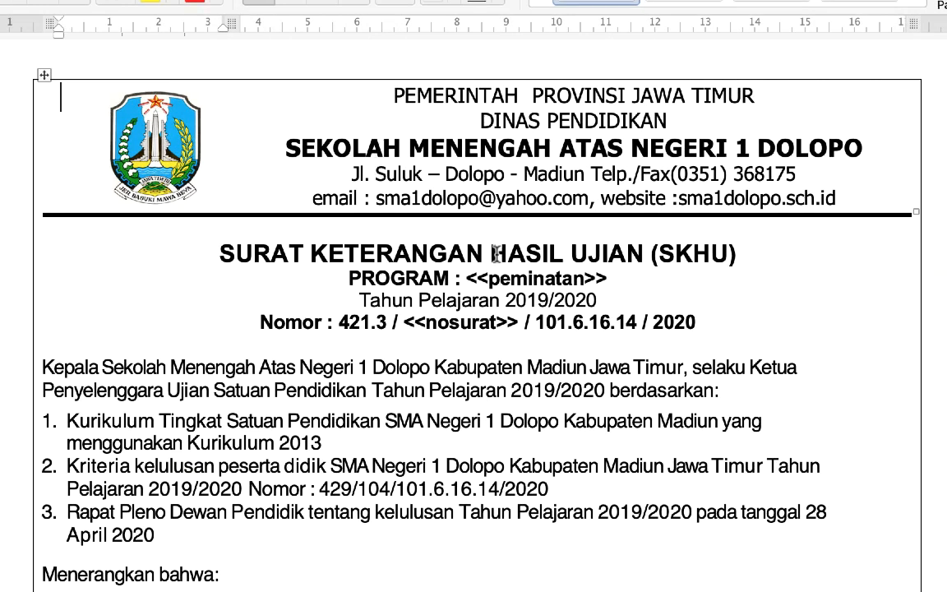
{"action": "scroll", "coordinate": [492, 251], "scroll_direction": "down", "scroll_amount": 5}
{"action": "scroll", "coordinate": [493, 257], "scroll_direction": "down", "scroll_amount": 18}
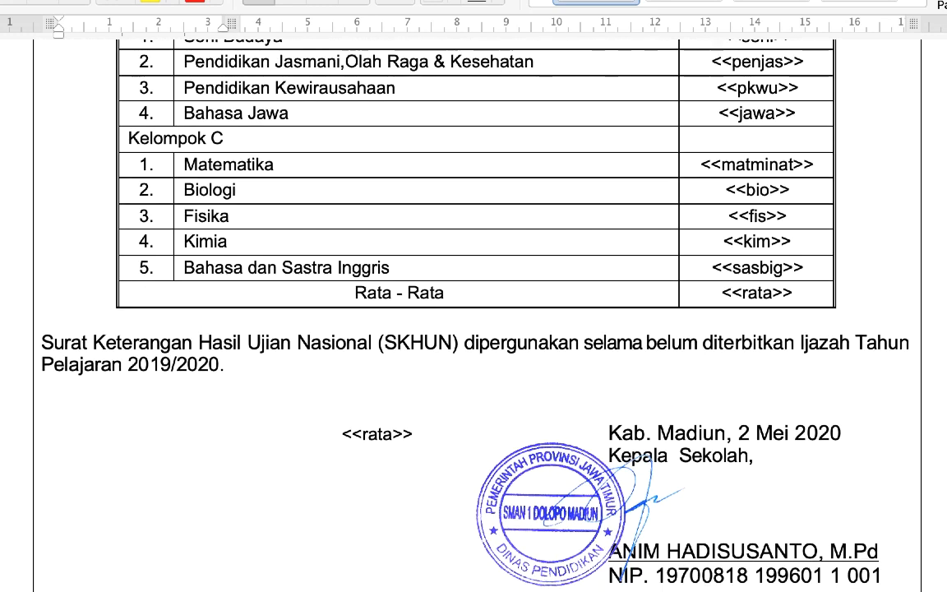
Step: Open DATA DAMI.xlsx from the skl folder and show the student data from the first column
{"action": "left_click", "coordinate": [156, 588]}
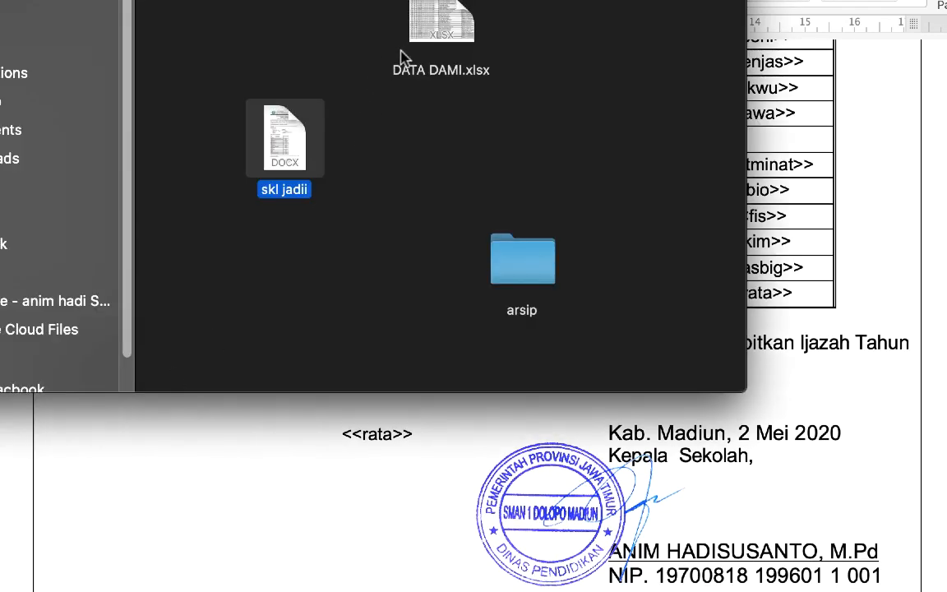
{"action": "double_click", "coordinate": [433, 34]}
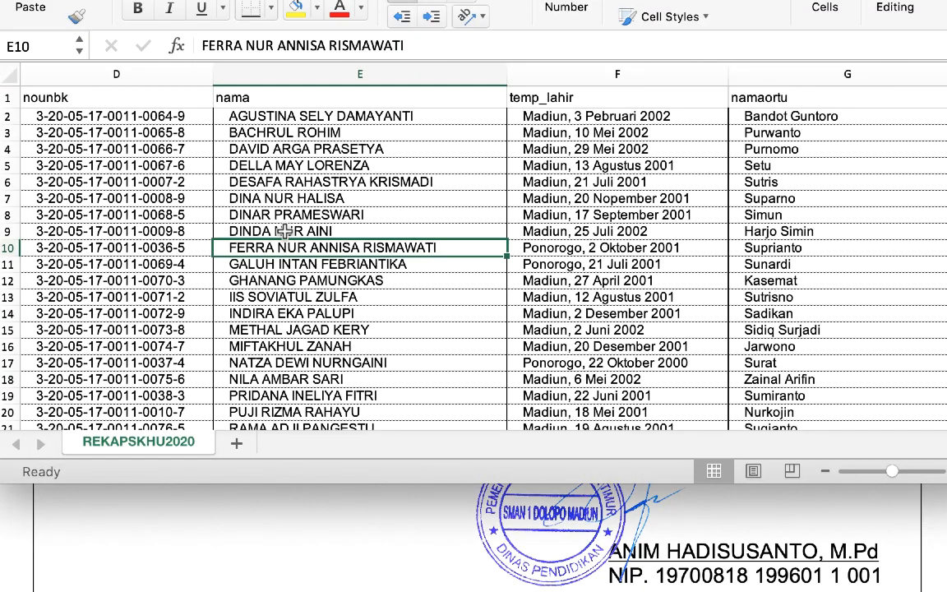
{"action": "scroll", "coordinate": [284, 233], "scroll_direction": "left", "scroll_amount": 5}
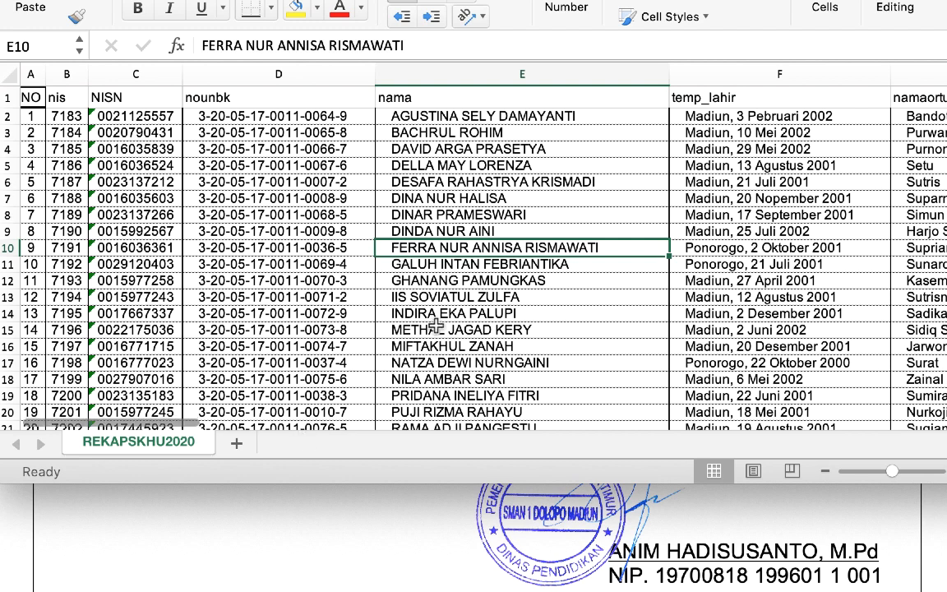
{"action": "left_click", "coordinate": [3, 359]}
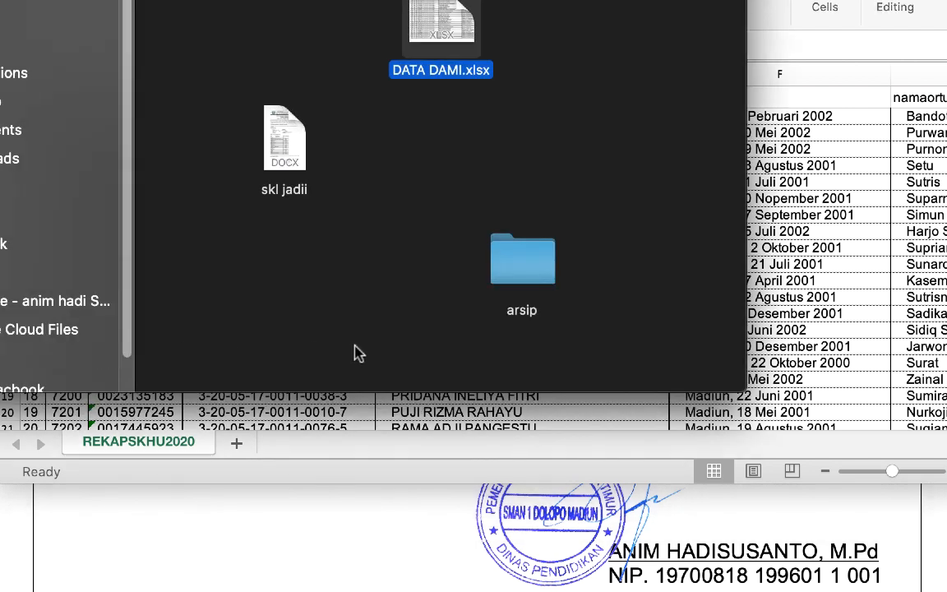
{"action": "left_click", "coordinate": [855, 389]}
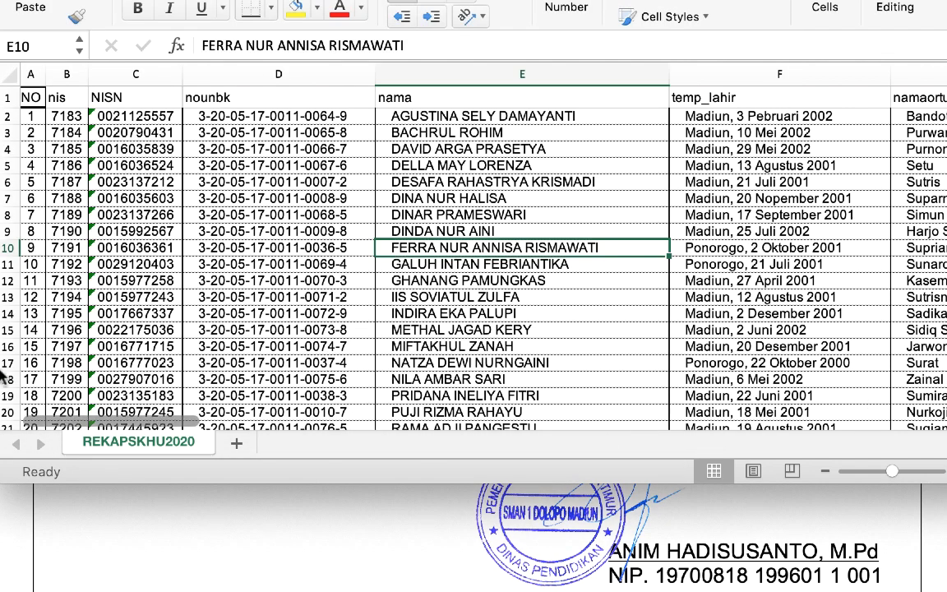
{"action": "left_click", "coordinate": [3, 329]}
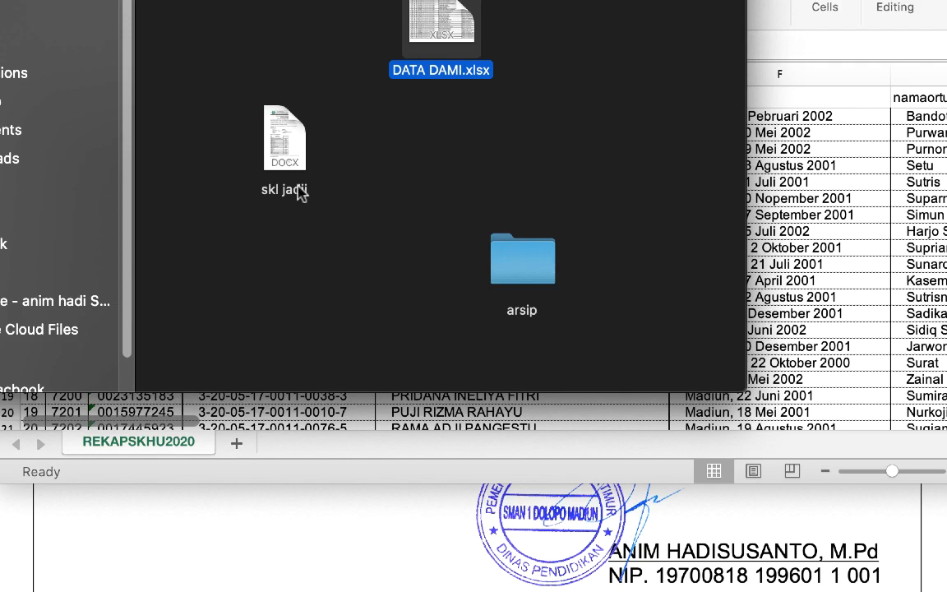
Step: Return to the skl jadii document and examine its placeholders from the header to the <<rata>> field beside the signature block
{"action": "left_click", "coordinate": [573, 552]}
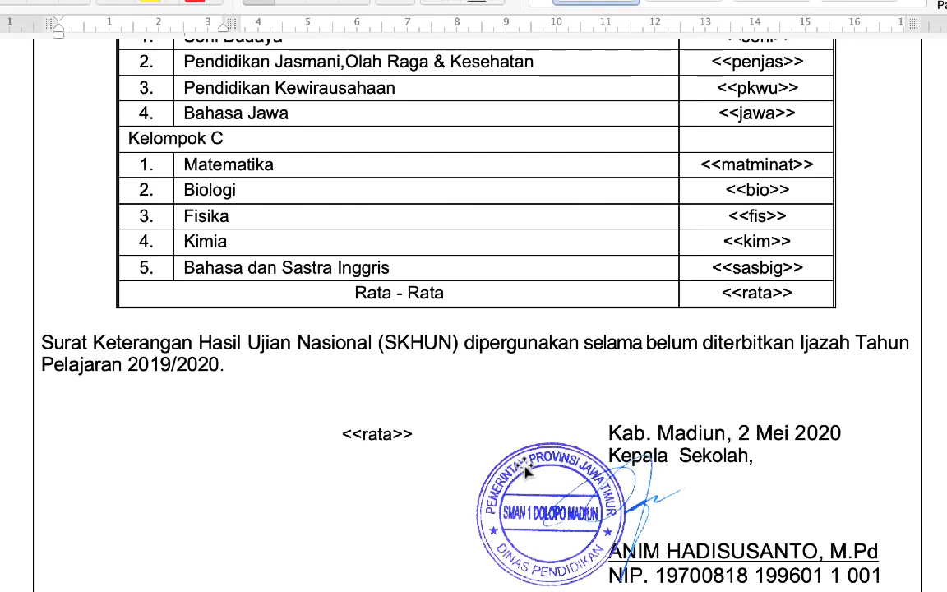
{"action": "scroll", "coordinate": [534, 493], "scroll_direction": "down", "scroll_amount": 1}
{"action": "scroll", "coordinate": [523, 464], "scroll_direction": "up", "scroll_amount": 15}
{"action": "scroll", "coordinate": [524, 464], "scroll_direction": "up", "scroll_amount": 10}
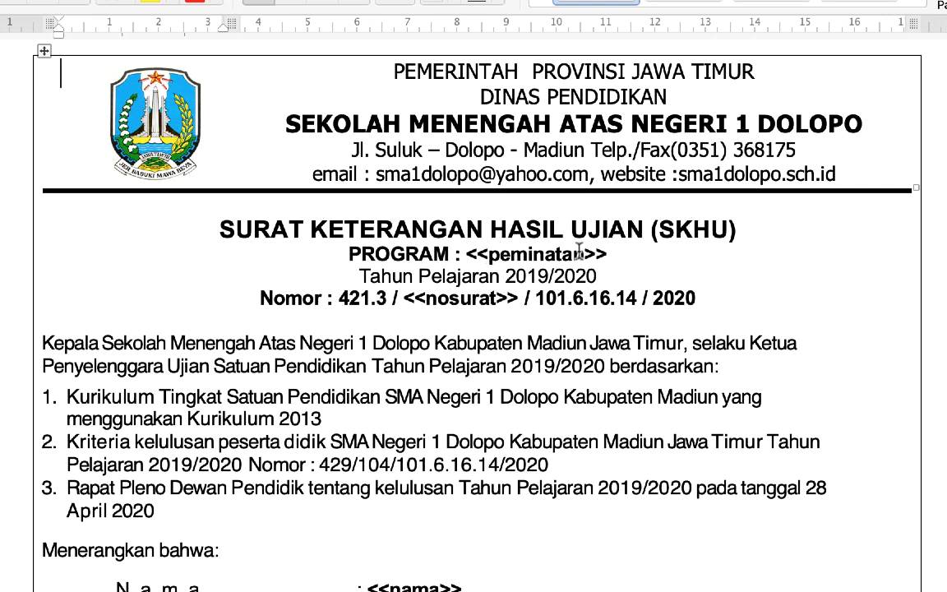
{"action": "scroll", "coordinate": [457, 308], "scroll_direction": "down", "scroll_amount": 8}
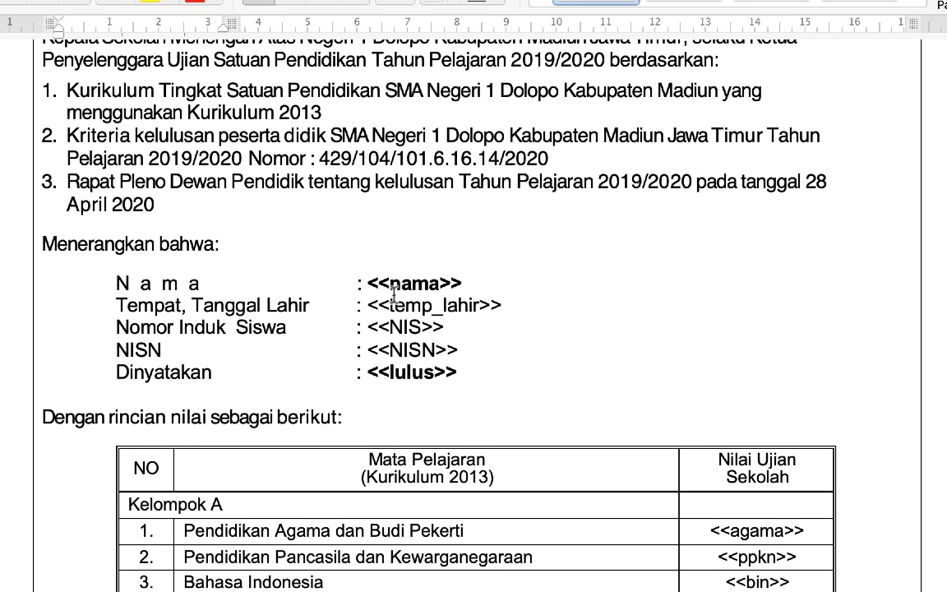
{"action": "scroll", "coordinate": [394, 296], "scroll_direction": "down", "scroll_amount": 5}
{"action": "scroll", "coordinate": [673, 284], "scroll_direction": "down", "scroll_amount": 1}
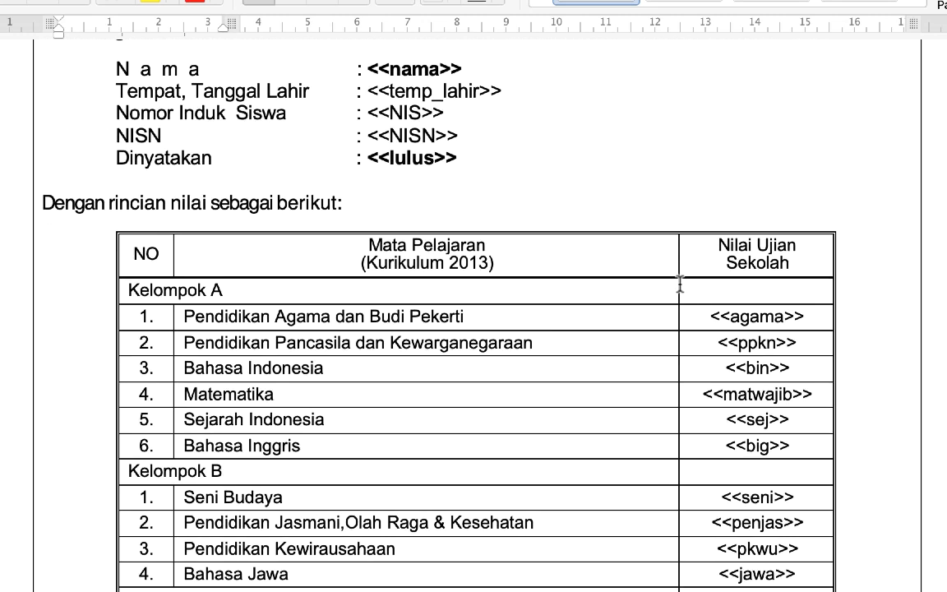
{"action": "scroll", "coordinate": [712, 280], "scroll_direction": "down", "scroll_amount": 11}
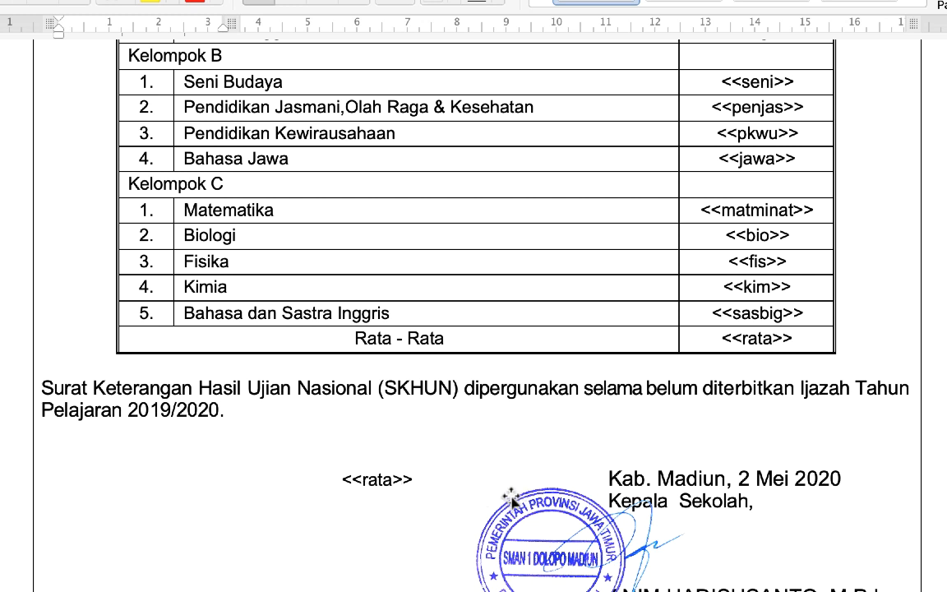
{"action": "left_click_drag", "start_coordinate": [362, 480], "coordinate": [394, 481]}
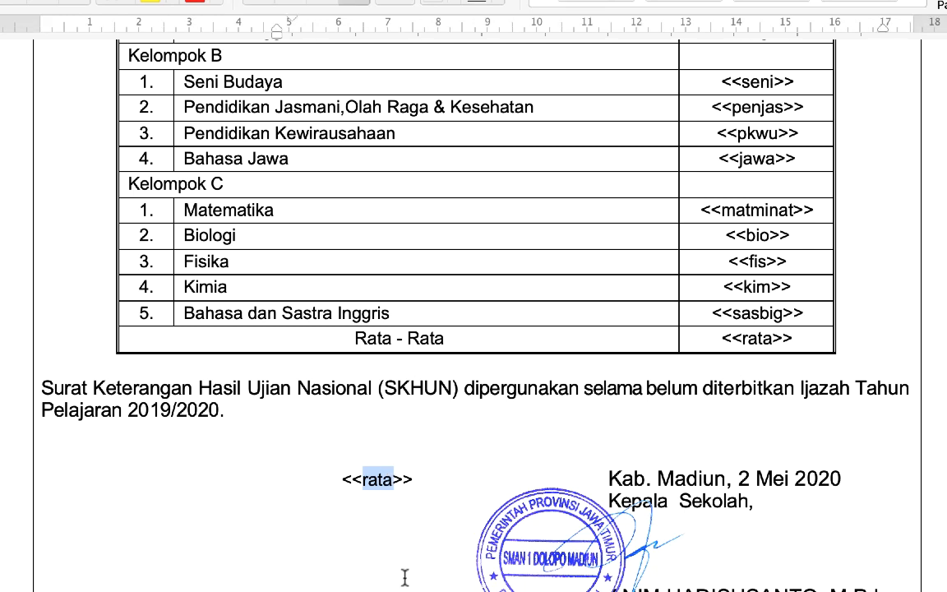
Step: Replace the text of the placeholder beside the signature block with foto, keeping its << >> markers
{"action": "type", "text": "foto"}
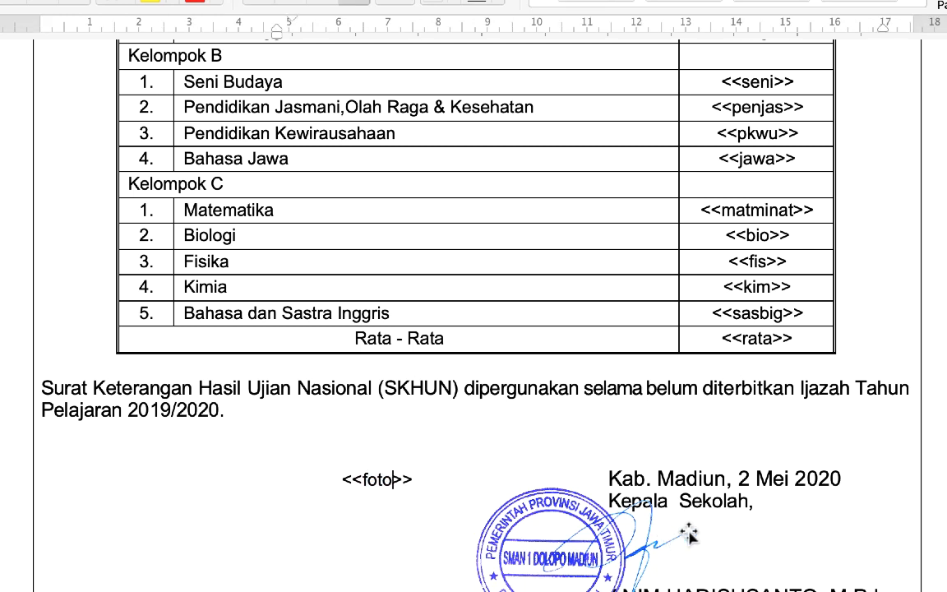
{"action": "scroll", "coordinate": [738, 534], "scroll_direction": "up", "scroll_amount": 1}
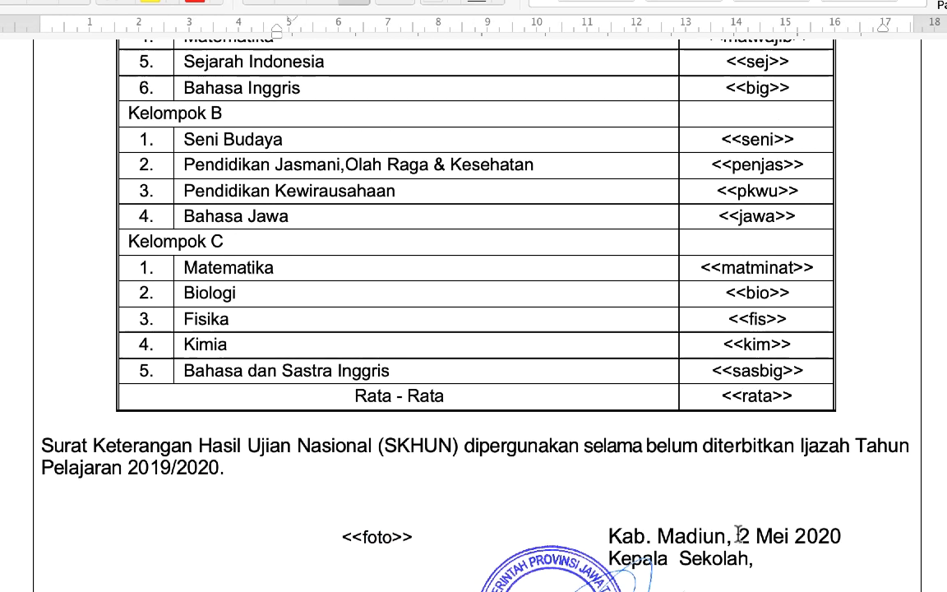
{"action": "scroll", "coordinate": [738, 534], "scroll_direction": "down", "scroll_amount": 2}
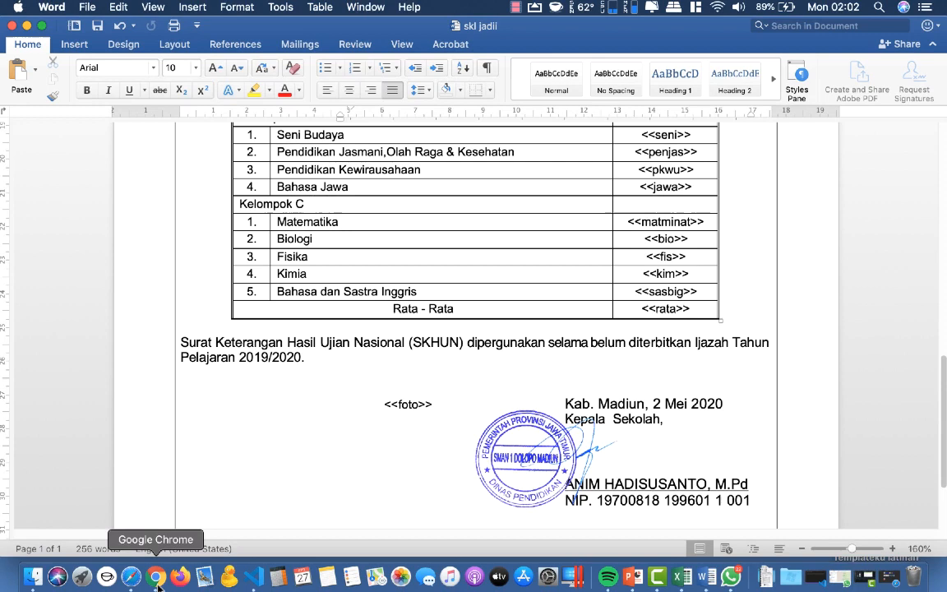
Step: Switch to Google Chrome, go to Google Drive and open the SKL SMA DOLOPO folder
{"action": "left_click", "coordinate": [158, 575]}
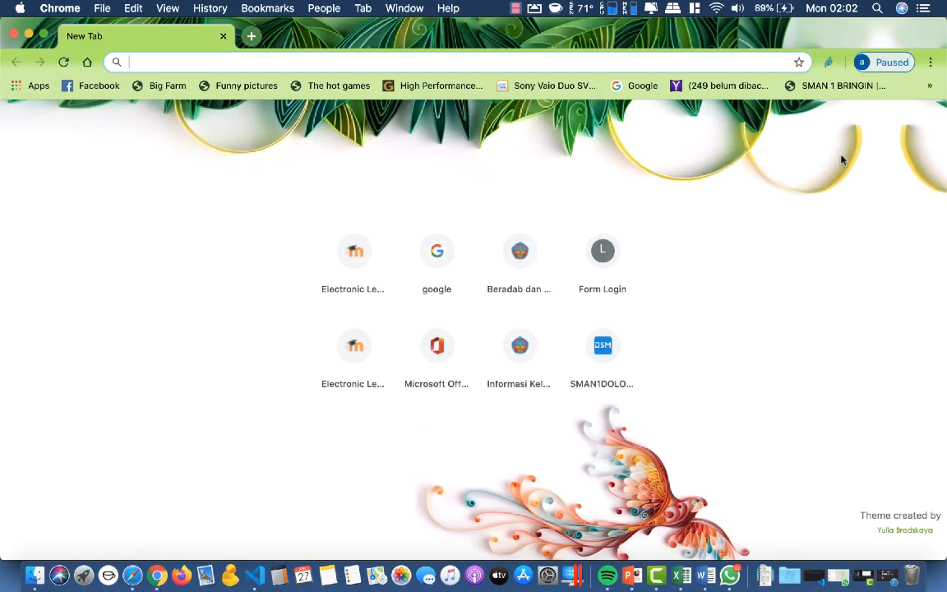
{"action": "left_click", "coordinate": [442, 252]}
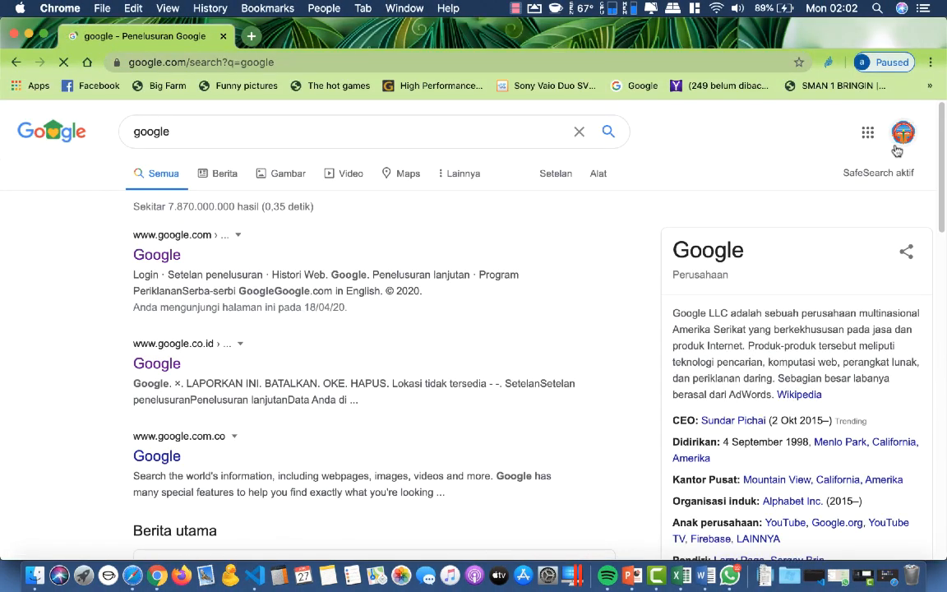
{"action": "left_click", "coordinate": [865, 134]}
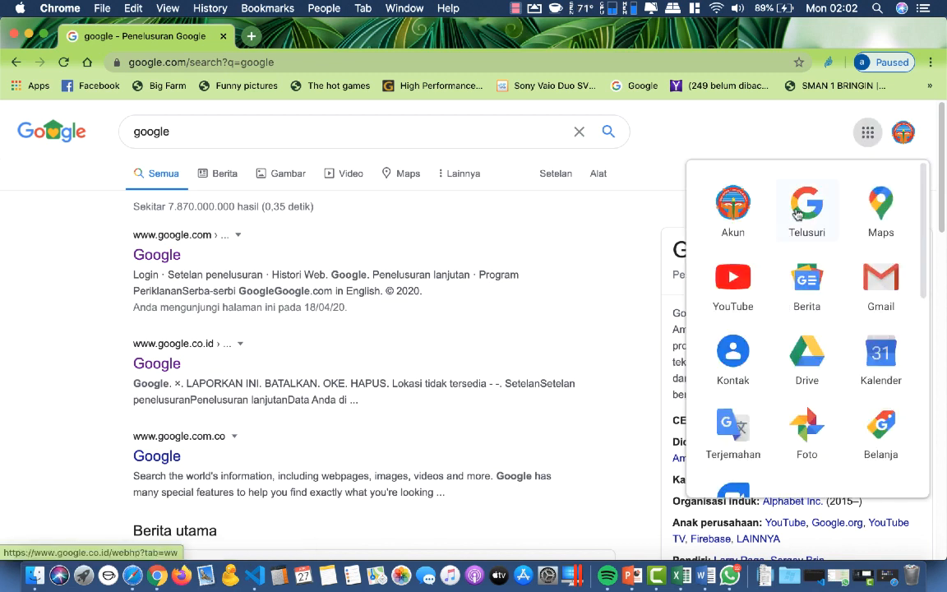
{"action": "left_click", "coordinate": [810, 378]}
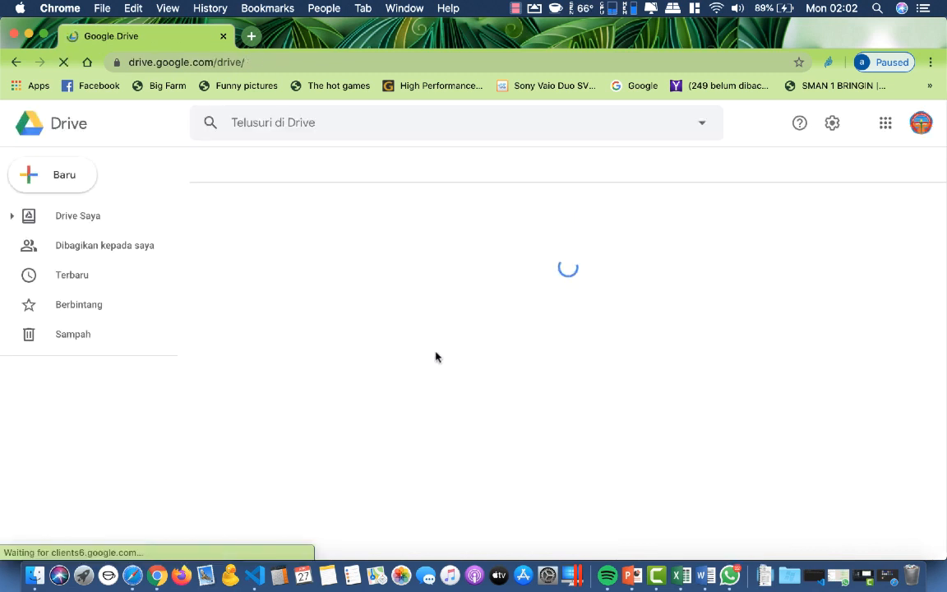
{"action": "scroll", "coordinate": [311, 311], "scroll_direction": "down", "scroll_amount": 3}
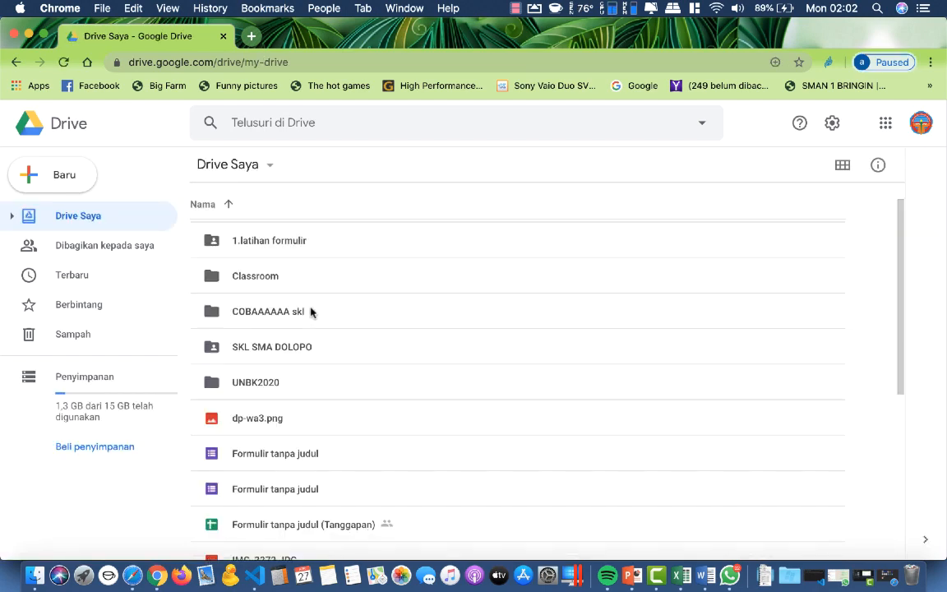
{"action": "scroll", "coordinate": [305, 316], "scroll_direction": "down", "scroll_amount": 2}
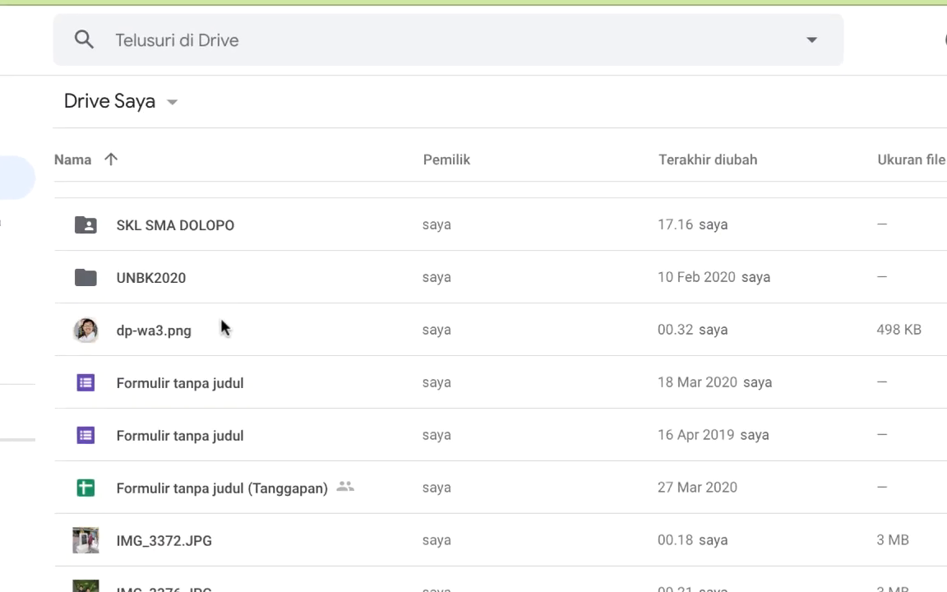
{"action": "scroll", "coordinate": [209, 329], "scroll_direction": "up", "scroll_amount": 3}
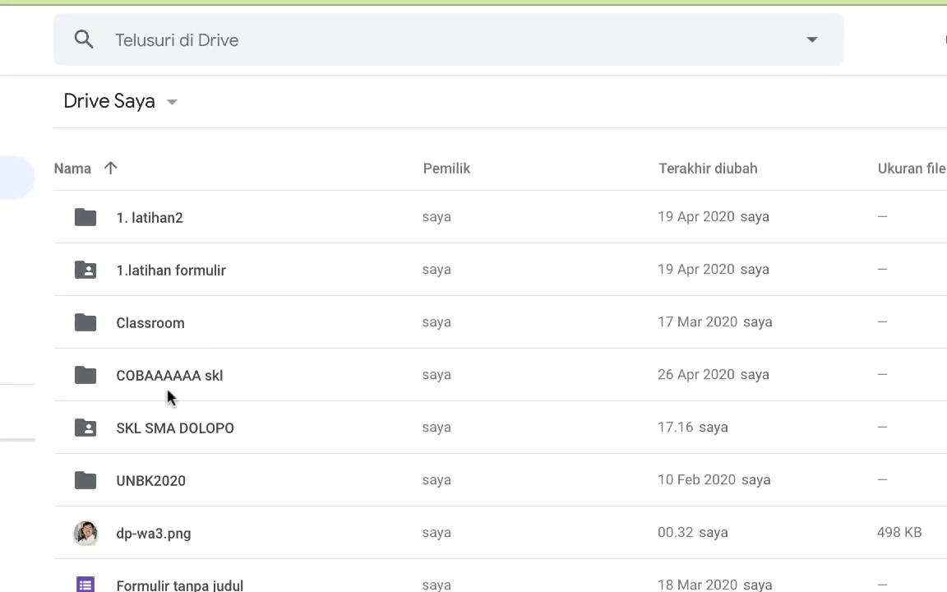
{"action": "double_click", "coordinate": [154, 433]}
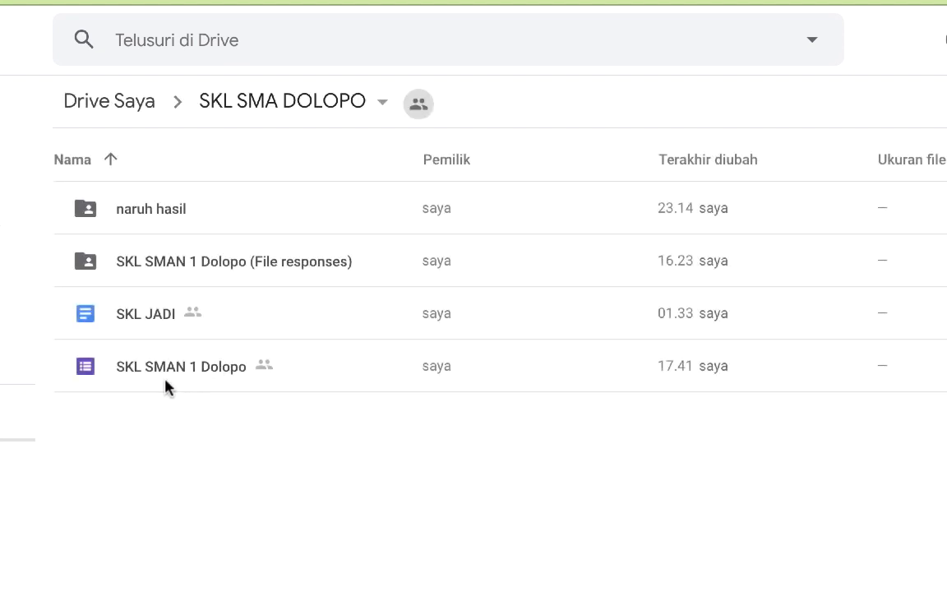
Step: Upload the skl jadii Word document from the skl folder on the Desktop into the SKL SMA DOLOPO folder
{"action": "right_click", "coordinate": [190, 437]}
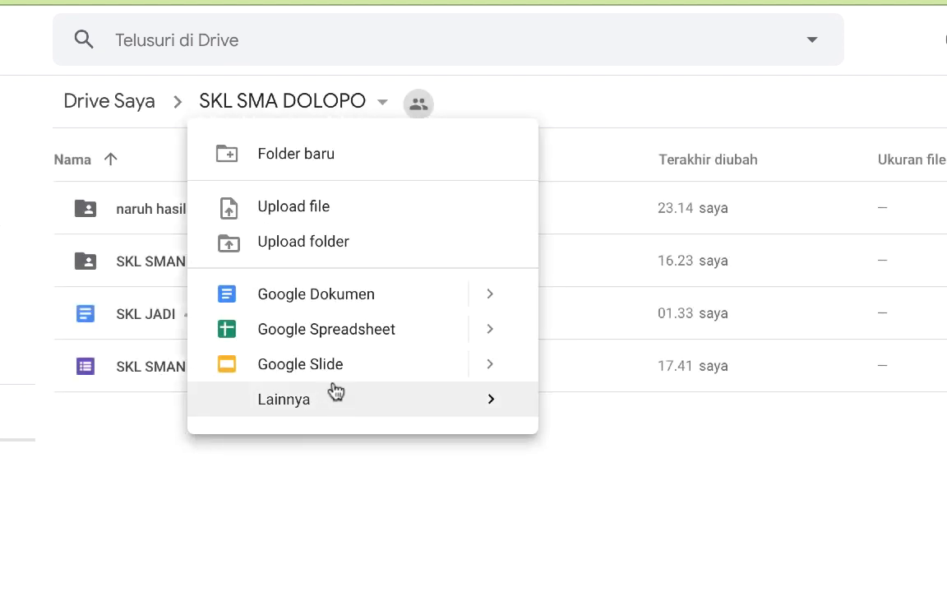
{"action": "left_click", "coordinate": [331, 212]}
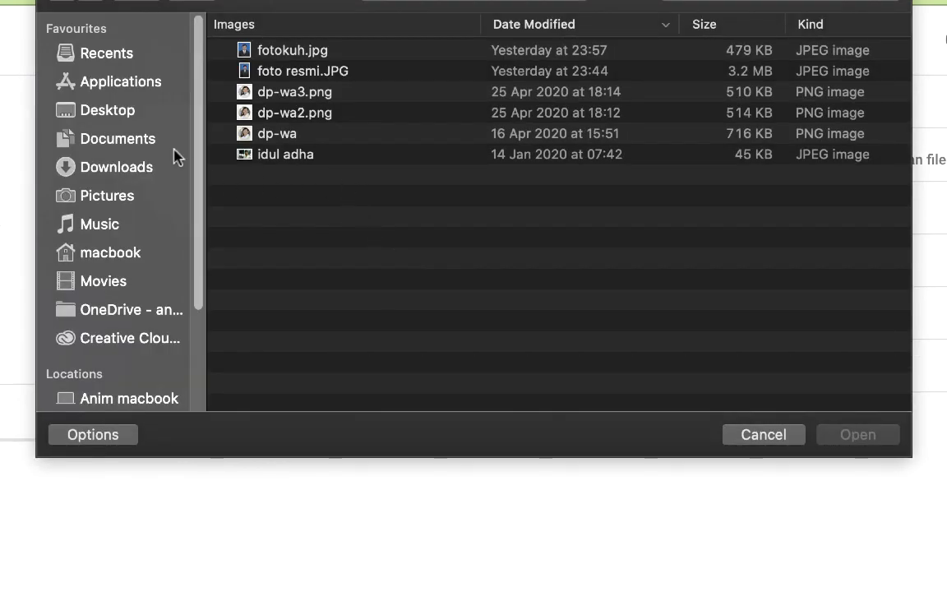
{"action": "left_click", "coordinate": [121, 86]}
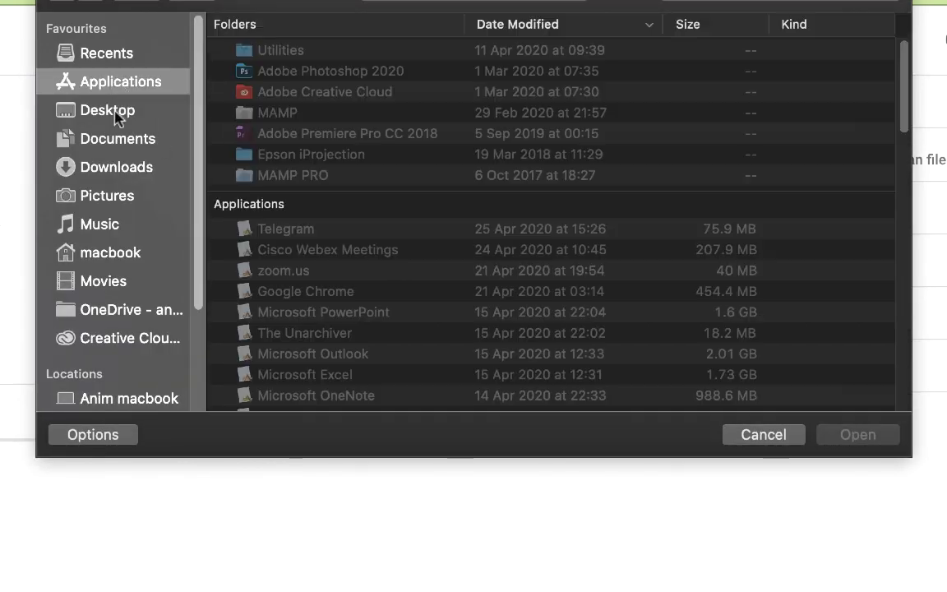
{"action": "left_click", "coordinate": [115, 113]}
{"action": "double_click", "coordinate": [267, 50]}
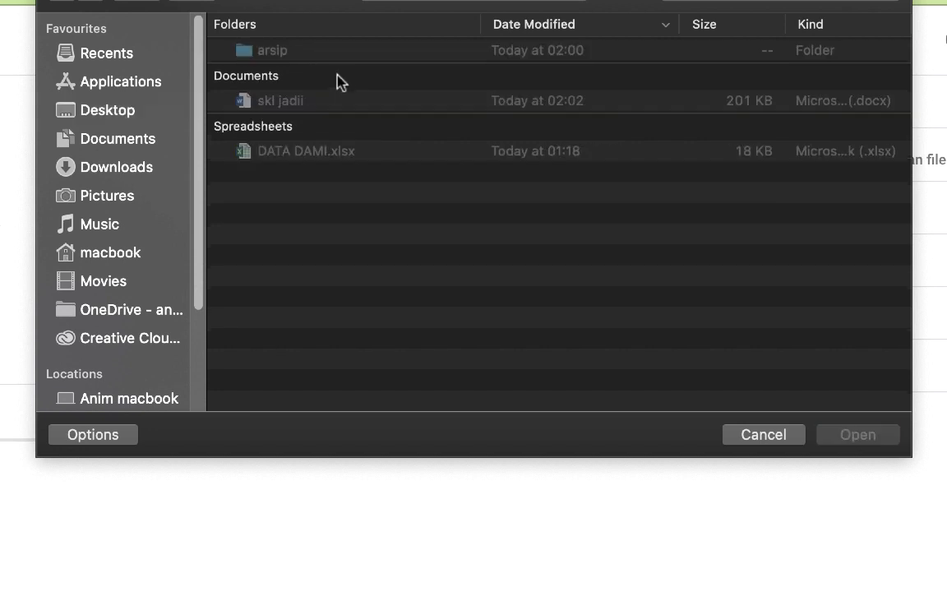
{"action": "left_click", "coordinate": [289, 104]}
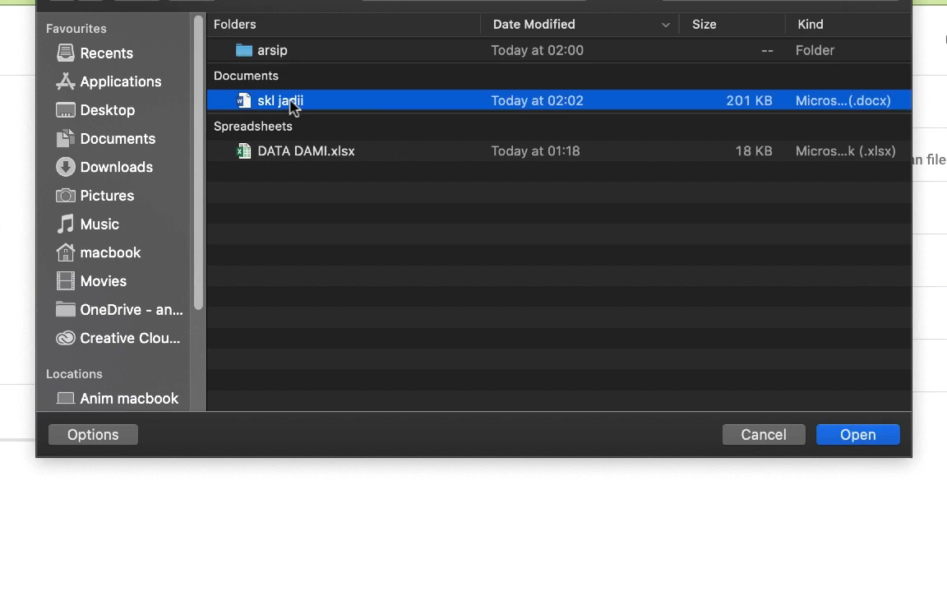
{"action": "left_click", "coordinate": [855, 436]}
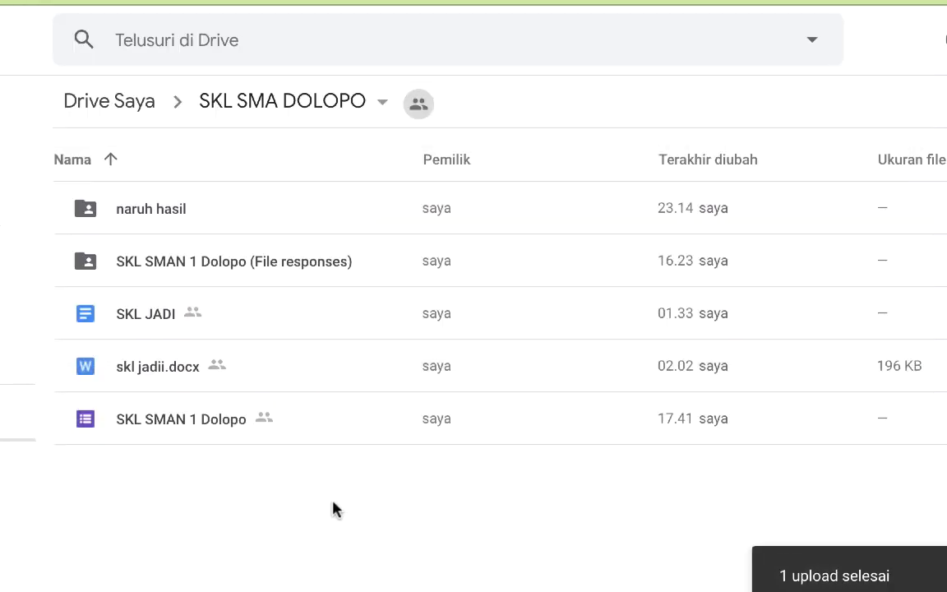
Step: Preview the uploaded skl jadii.docx and open it with Google Docs
{"action": "double_click", "coordinate": [168, 374]}
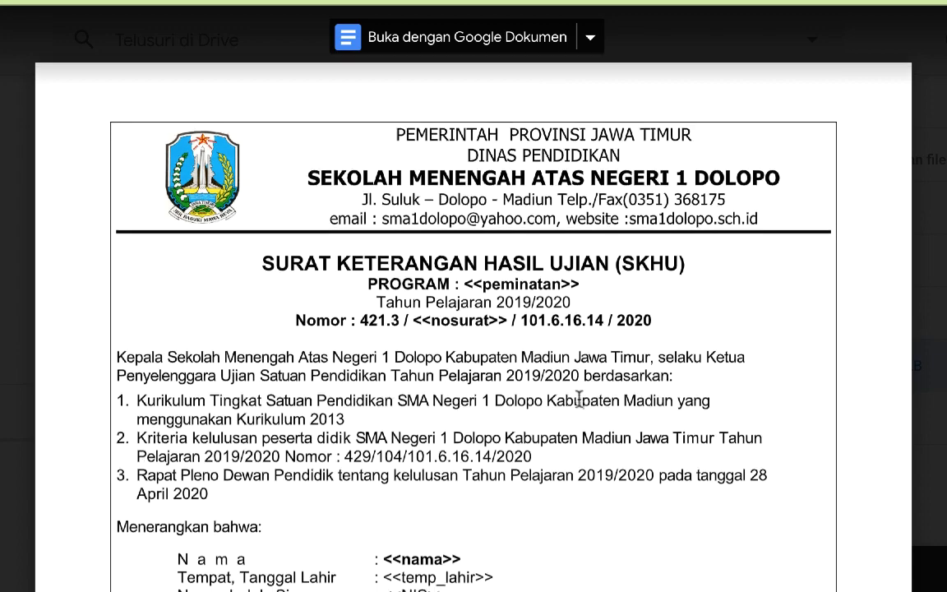
{"action": "scroll", "coordinate": [567, 370], "scroll_direction": "down", "scroll_amount": 10}
{"action": "scroll", "coordinate": [577, 392], "scroll_direction": "up", "scroll_amount": 3}
{"action": "scroll", "coordinate": [578, 396], "scroll_direction": "down", "scroll_amount": 2}
{"action": "scroll", "coordinate": [578, 395], "scroll_direction": "up", "scroll_amount": 10}
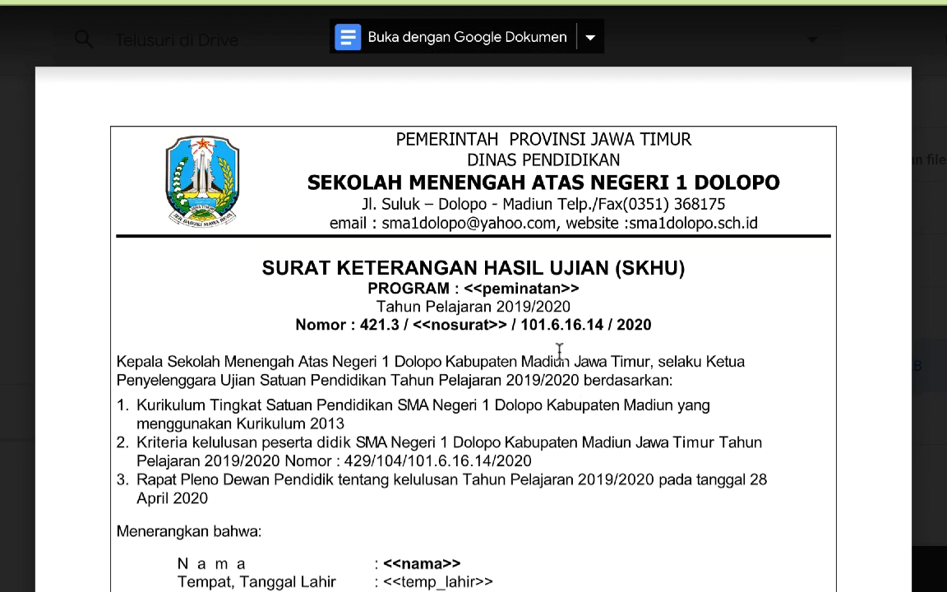
{"action": "left_click", "coordinate": [495, 41]}
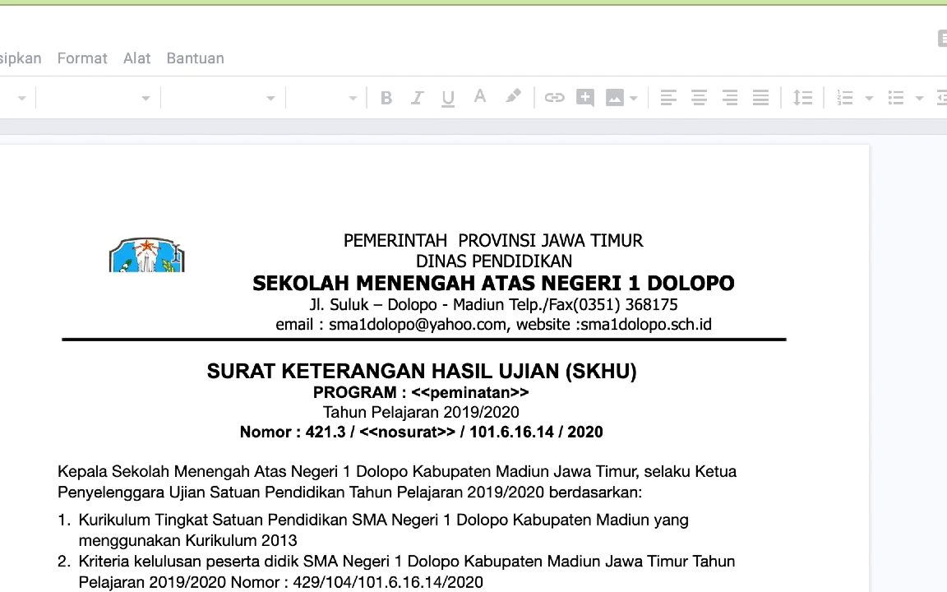
Step: Set the cut-off header logo to be in line with the text and check the document down to the signature
{"action": "left_click", "coordinate": [163, 301]}
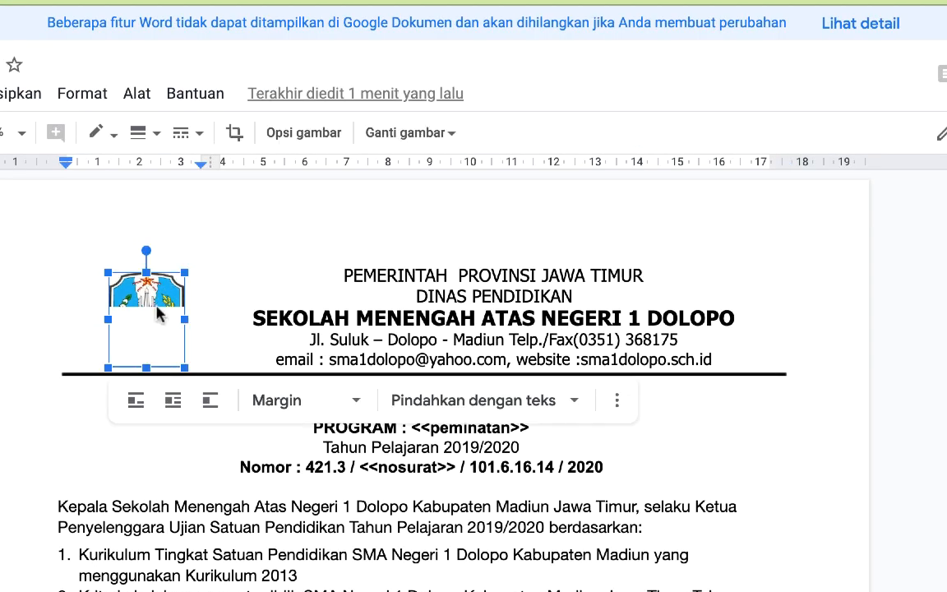
{"action": "left_click", "coordinate": [135, 399]}
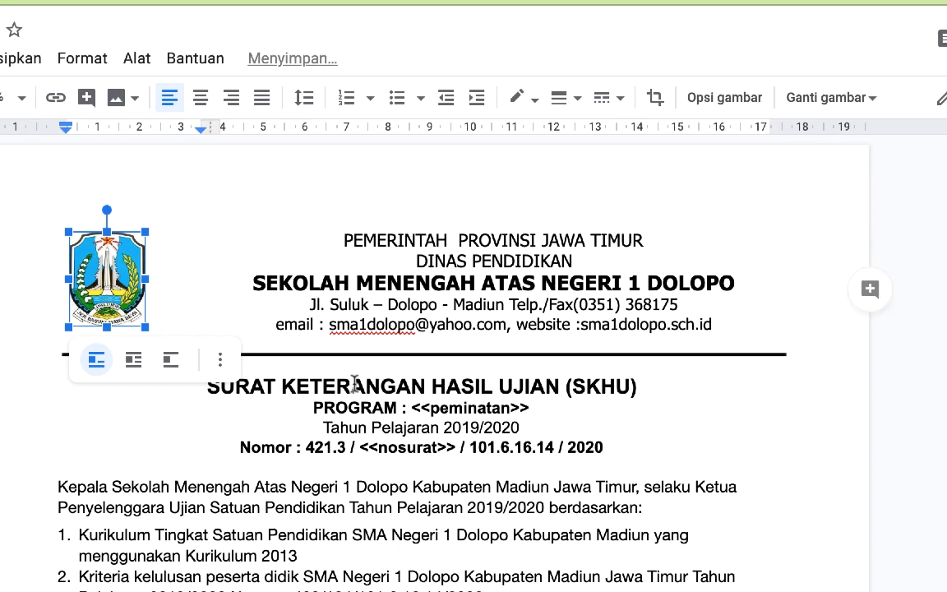
{"action": "scroll", "coordinate": [353, 383], "scroll_direction": "down", "scroll_amount": 8}
{"action": "scroll", "coordinate": [353, 383], "scroll_direction": "up", "scroll_amount": 8}
{"action": "scroll", "coordinate": [354, 383], "scroll_direction": "down", "scroll_amount": 10}
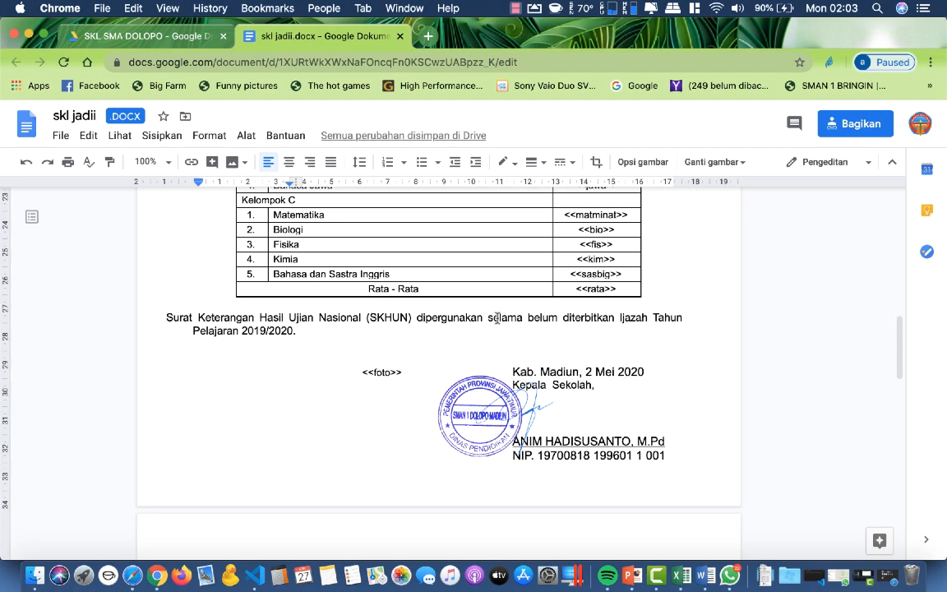
{"action": "scroll", "coordinate": [477, 312], "scroll_direction": "up", "scroll_amount": 15}
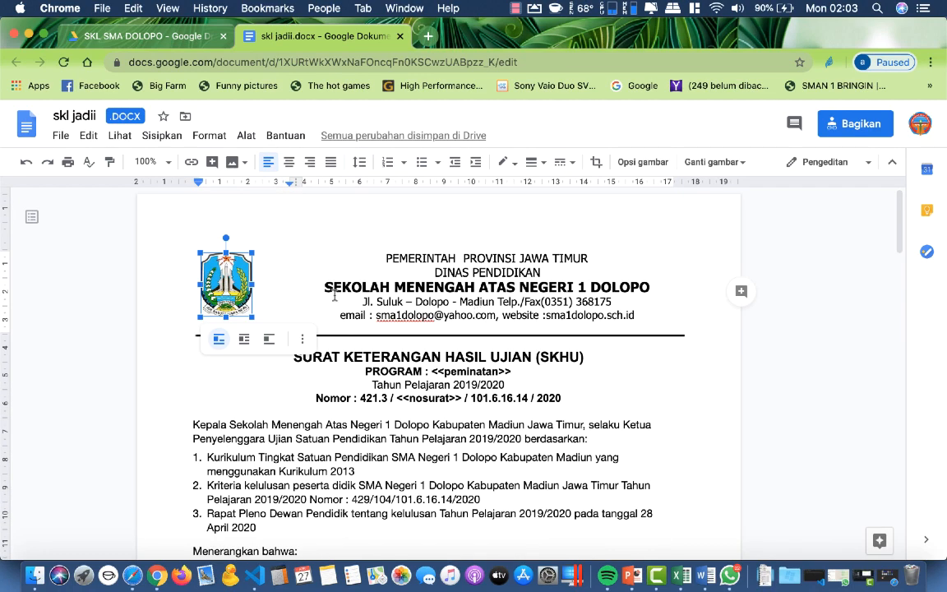
Step: Save the template as a Google Docs file and select skl jadii.docx in the SKL SMA DOLOPO Drive folder
{"action": "left_click", "coordinate": [61, 134]}
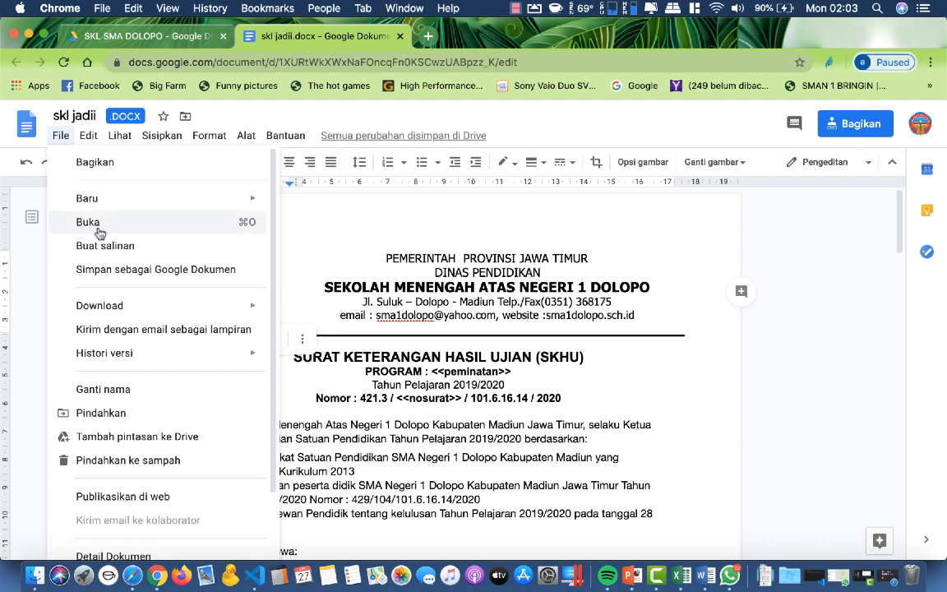
{"action": "left_click", "coordinate": [114, 272]}
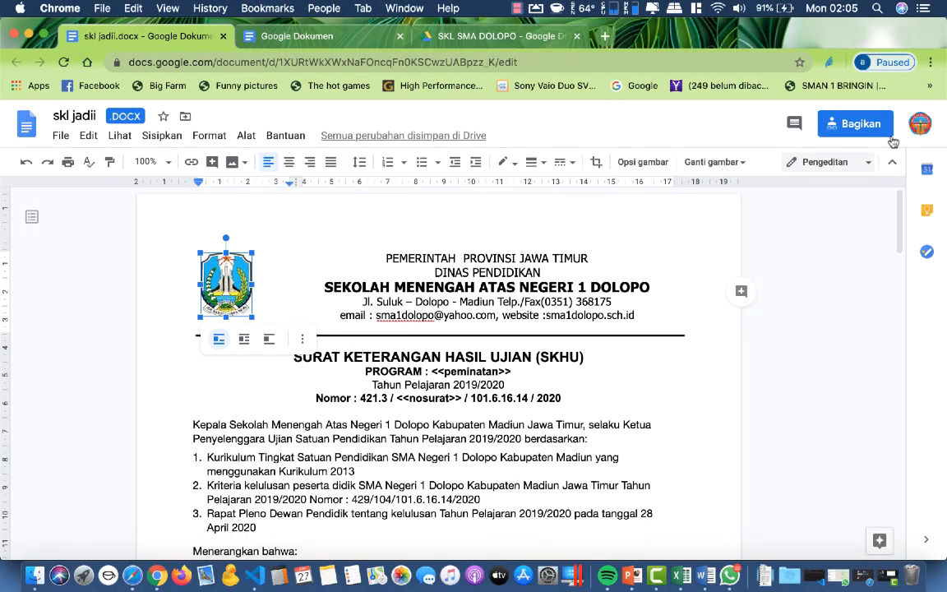
{"action": "left_click", "coordinate": [436, 36]}
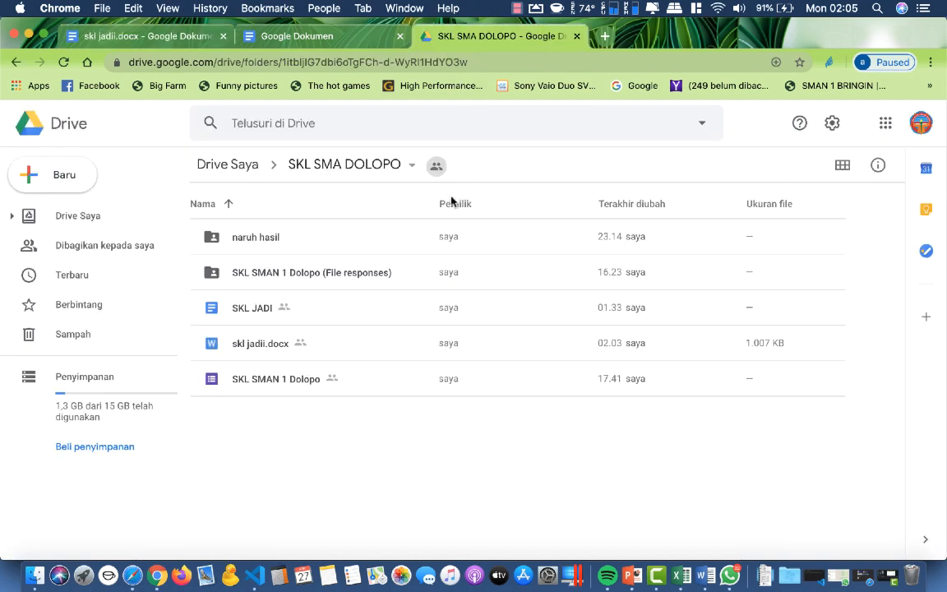
{"action": "left_click", "coordinate": [274, 354]}
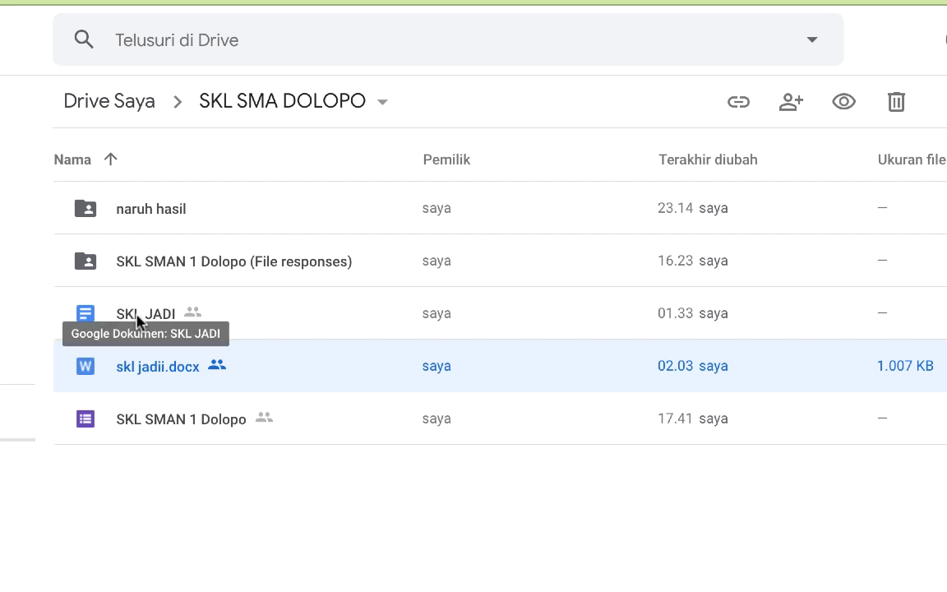
Step: Open the SKL SMAN 1 Dolopo form for editing and review its email, NIS and photo upload questions
{"action": "double_click", "coordinate": [160, 425]}
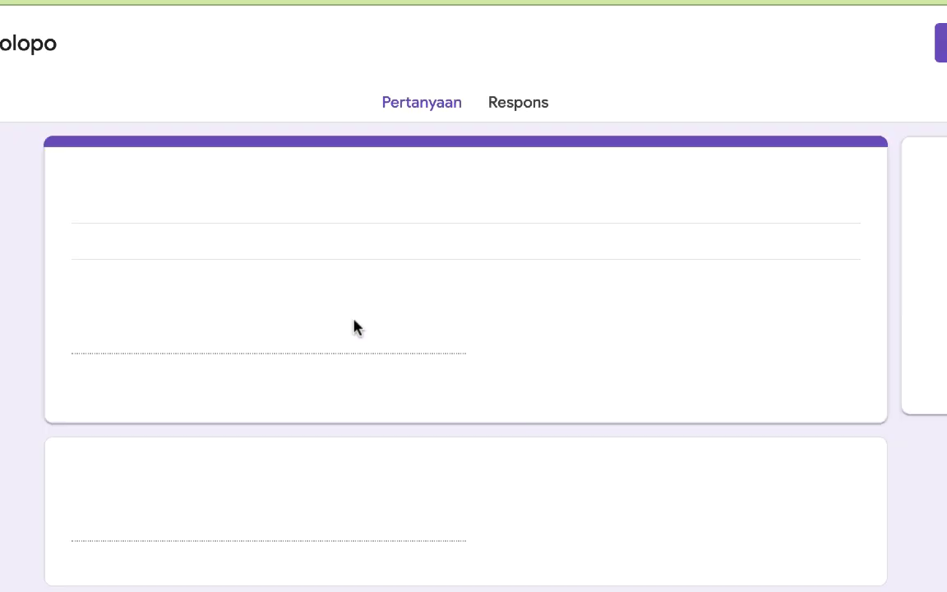
{"action": "scroll", "coordinate": [391, 300], "scroll_direction": "down", "scroll_amount": 2}
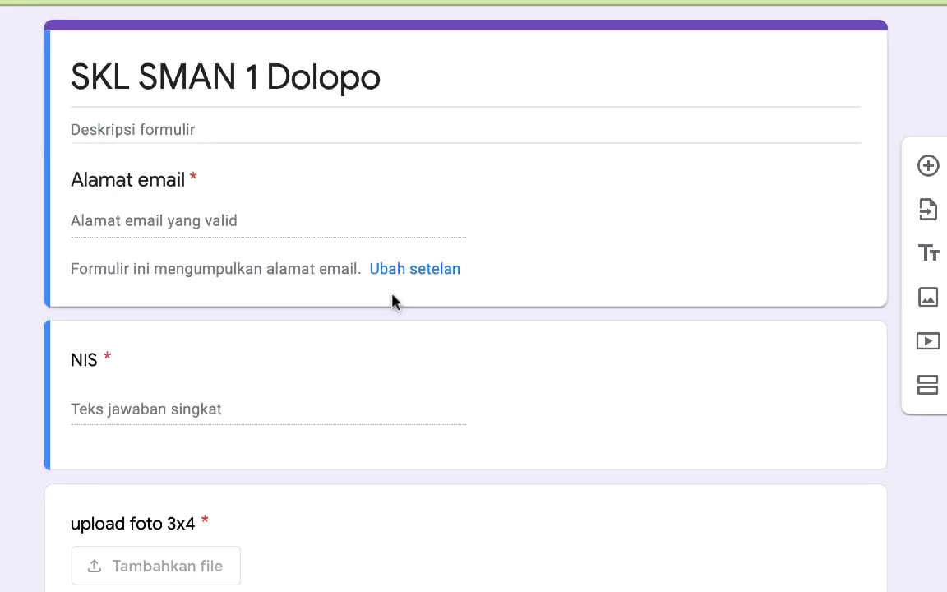
{"action": "scroll", "coordinate": [392, 301], "scroll_direction": "up", "scroll_amount": 2}
{"action": "scroll", "coordinate": [392, 302], "scroll_direction": "down", "scroll_amount": 1}
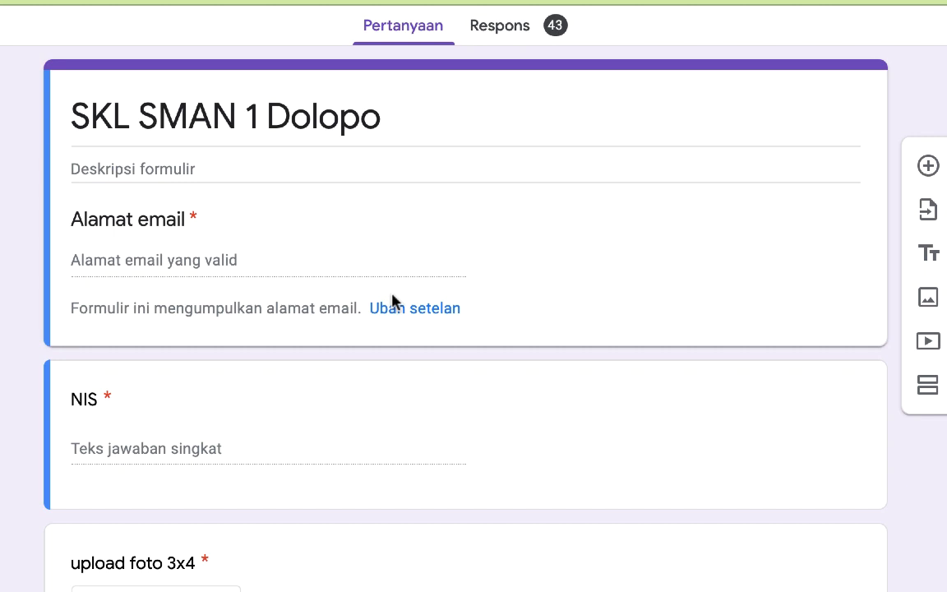
{"action": "scroll", "coordinate": [391, 300], "scroll_direction": "down", "scroll_amount": 1}
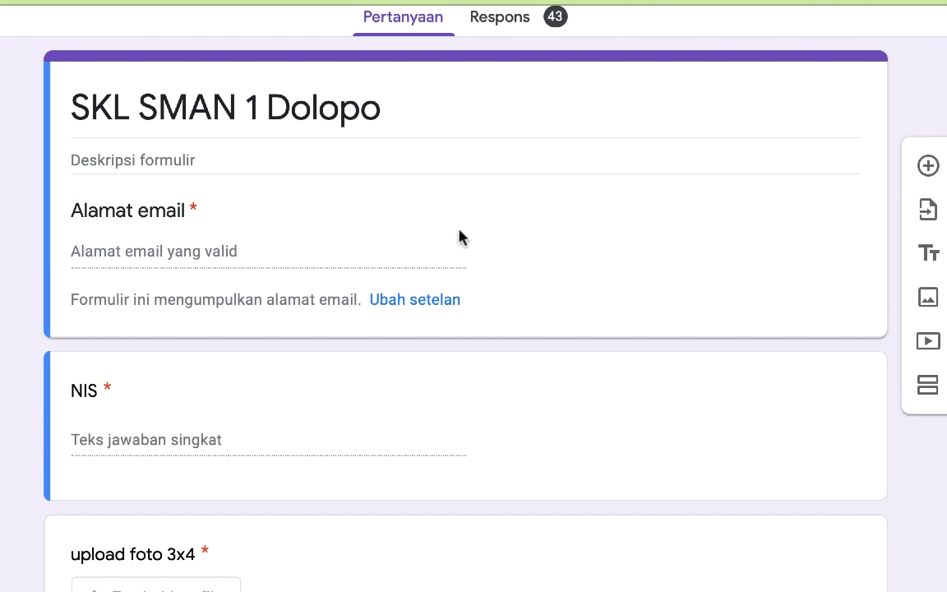
Step: Add a short-answer question titled Nama below the email address section of the form
{"action": "left_click", "coordinate": [928, 165]}
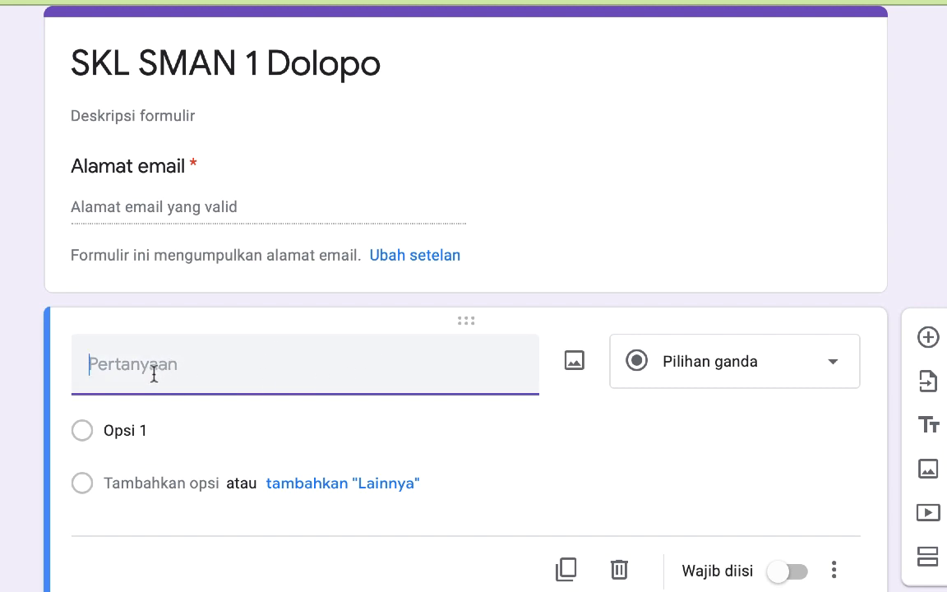
{"action": "type", "text": "Nma"}
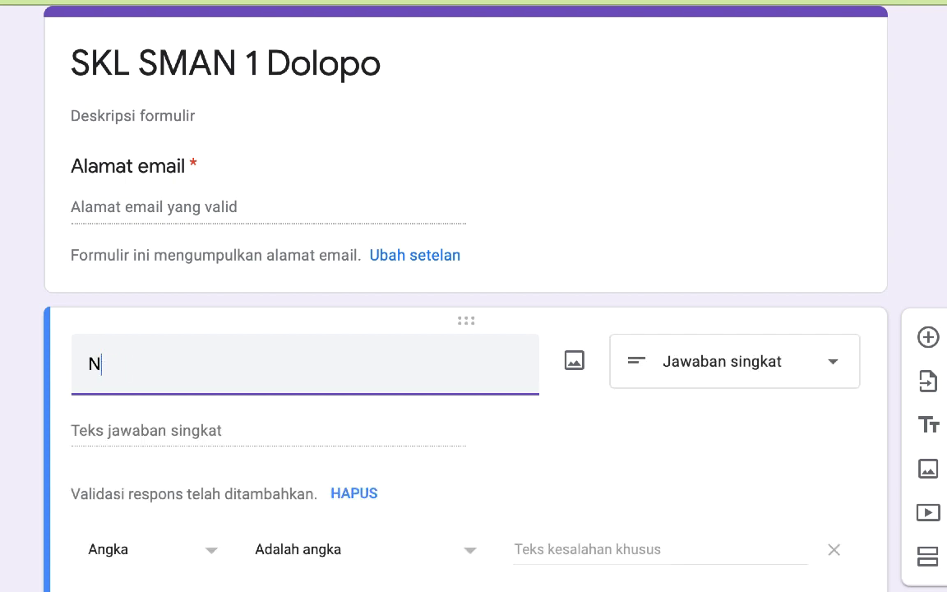
{"action": "type", "text": "ama"}
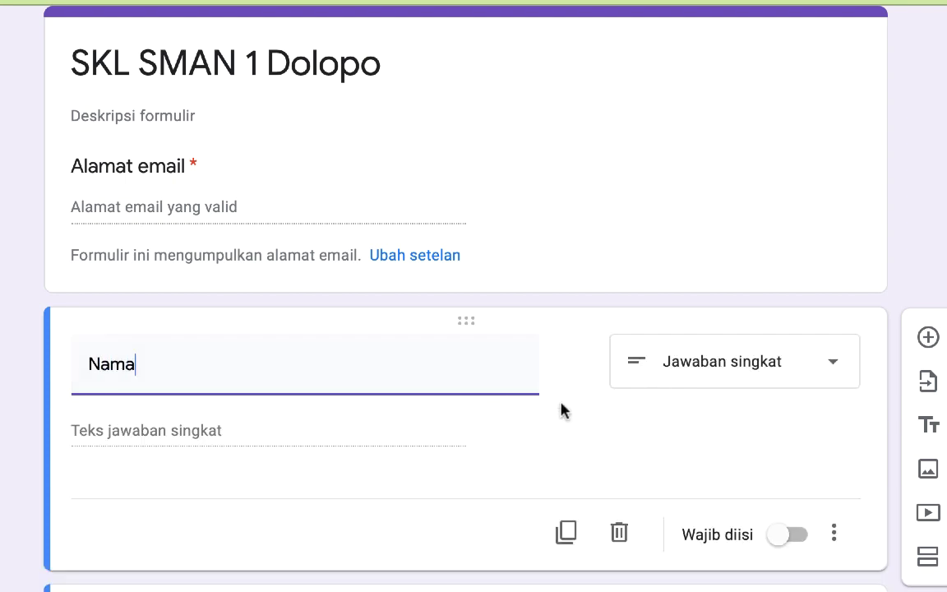
Step: Mark the Nama question as required and delete it from the form
{"action": "left_click", "coordinate": [783, 539]}
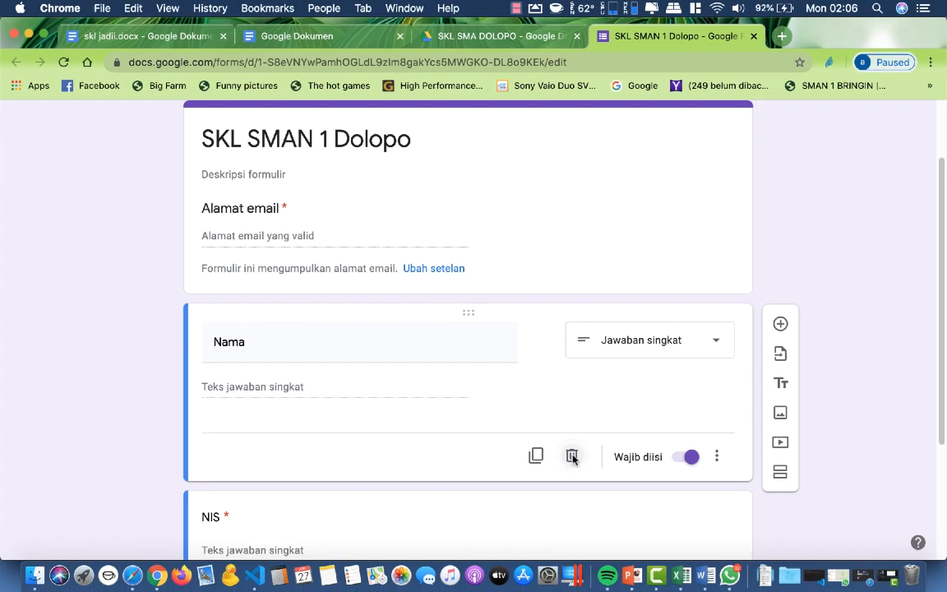
{"action": "left_click", "coordinate": [571, 456]}
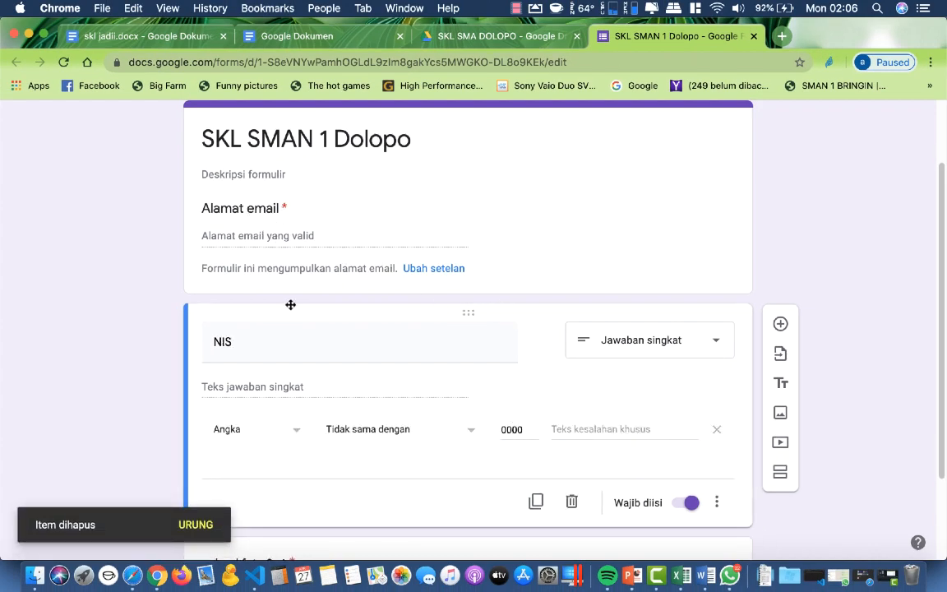
Step: Delete the existing upload foto 3x4 question below the NIS question
{"action": "scroll", "coordinate": [291, 305], "scroll_direction": "down", "scroll_amount": 3}
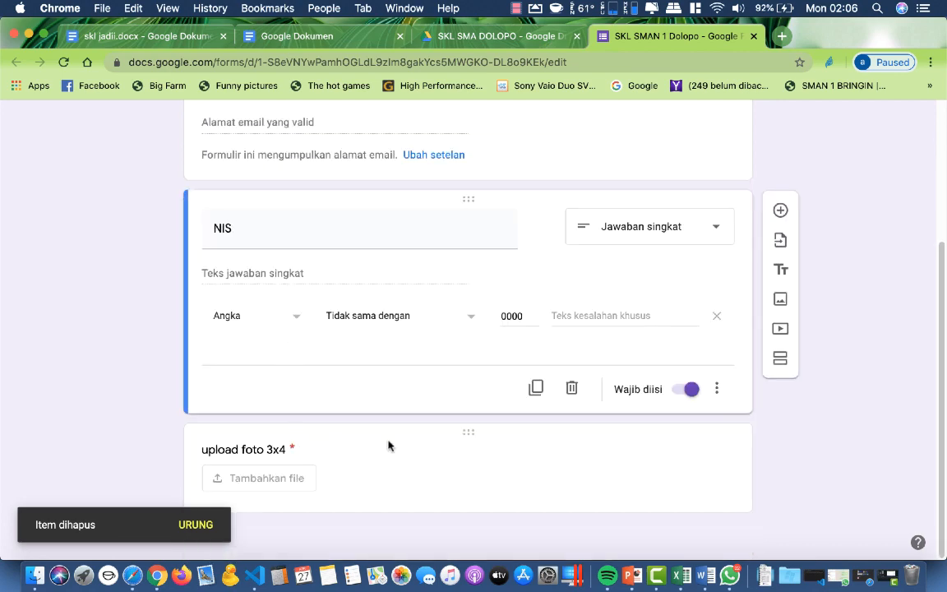
{"action": "scroll", "coordinate": [411, 444], "scroll_direction": "up", "scroll_amount": 3}
{"action": "scroll", "coordinate": [462, 423], "scroll_direction": "down", "scroll_amount": 3}
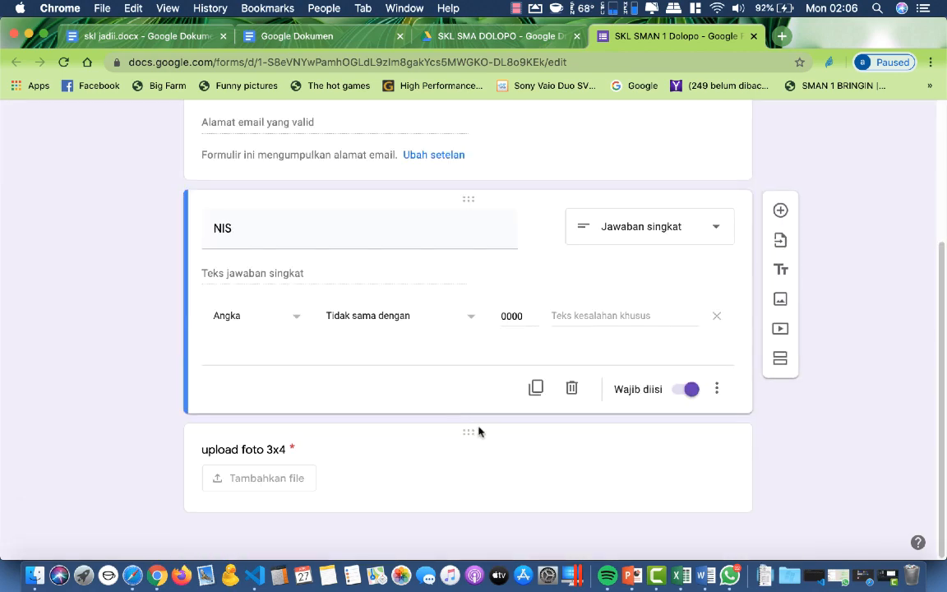
{"action": "left_click", "coordinate": [468, 434]}
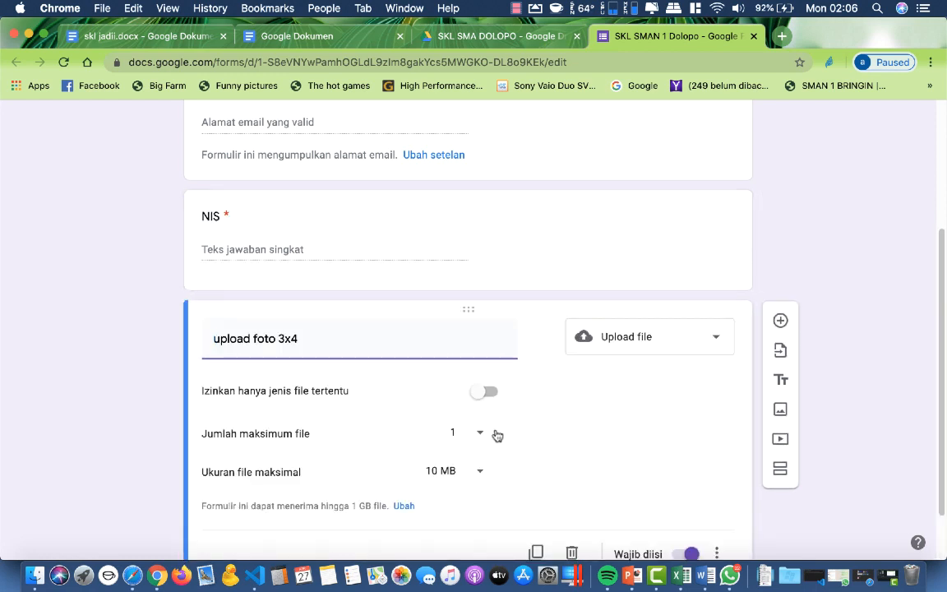
{"action": "left_click", "coordinate": [572, 551]}
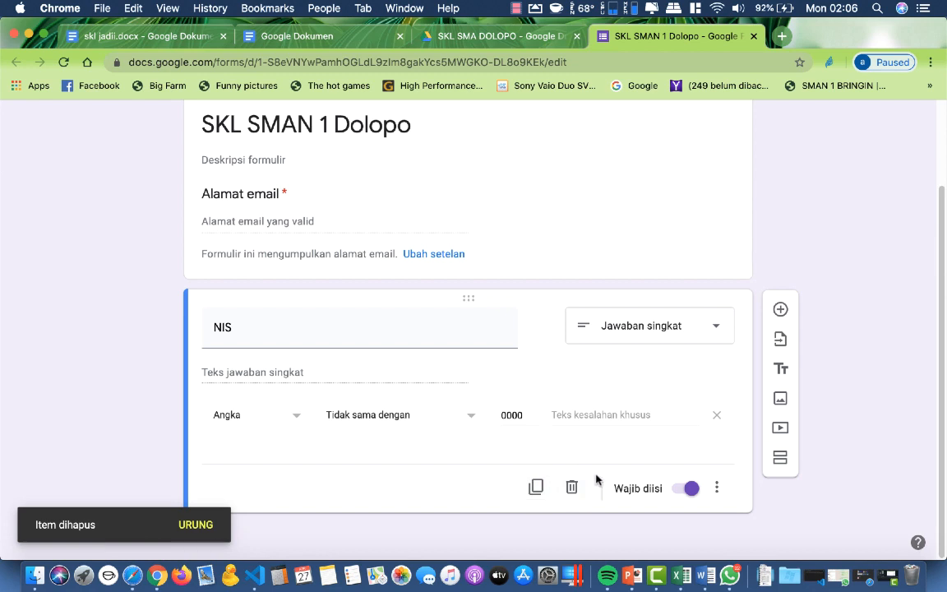
Step: Add a new question below NIS and title it Upload foto 3x4
{"action": "left_click", "coordinate": [781, 311]}
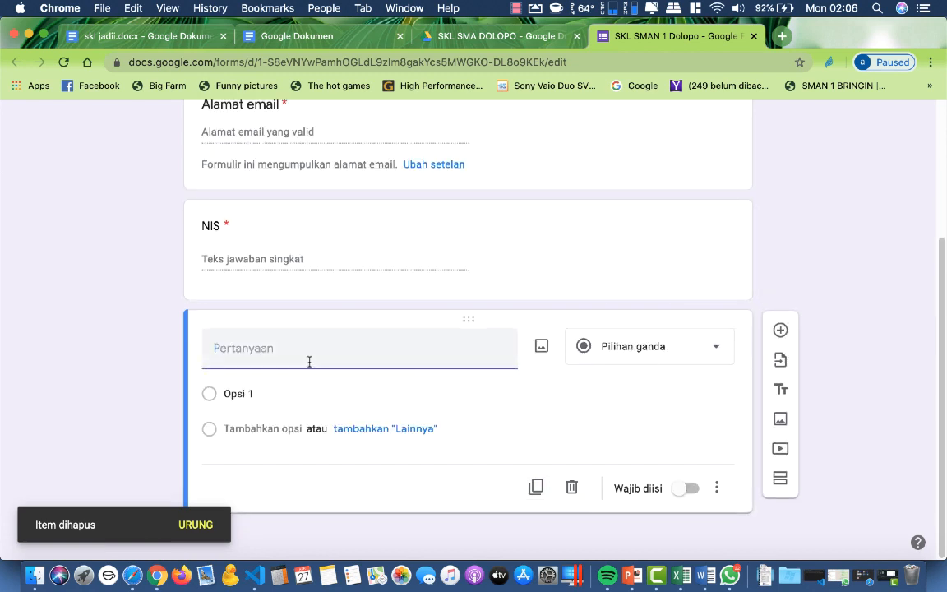
{"action": "type", "text": "upl"}
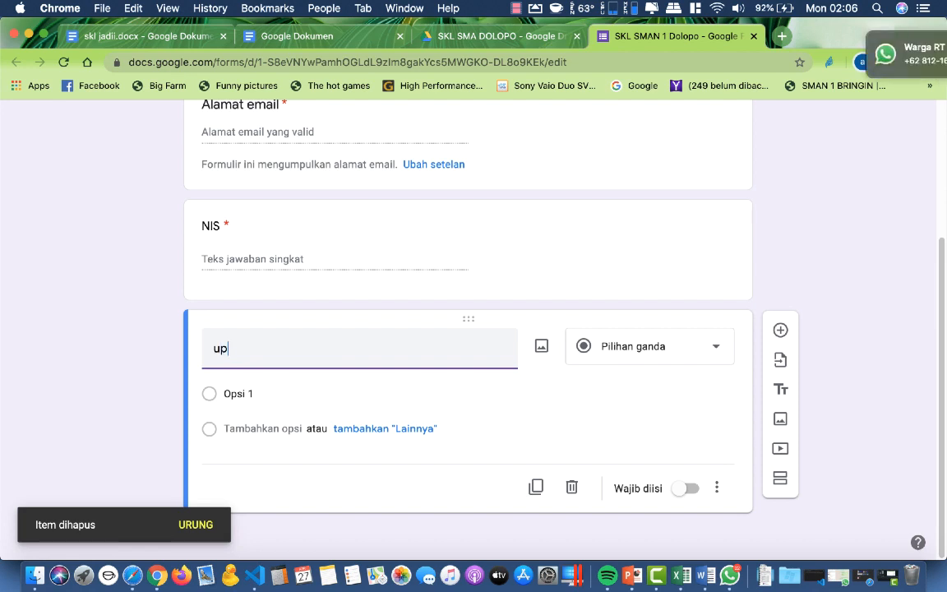
{"action": "key", "text": "BackSpace"}
{"action": "key", "text": "BackSpace"}
{"action": "key", "text": "BackSpace"}
{"action": "type", "text": "Upload f"}
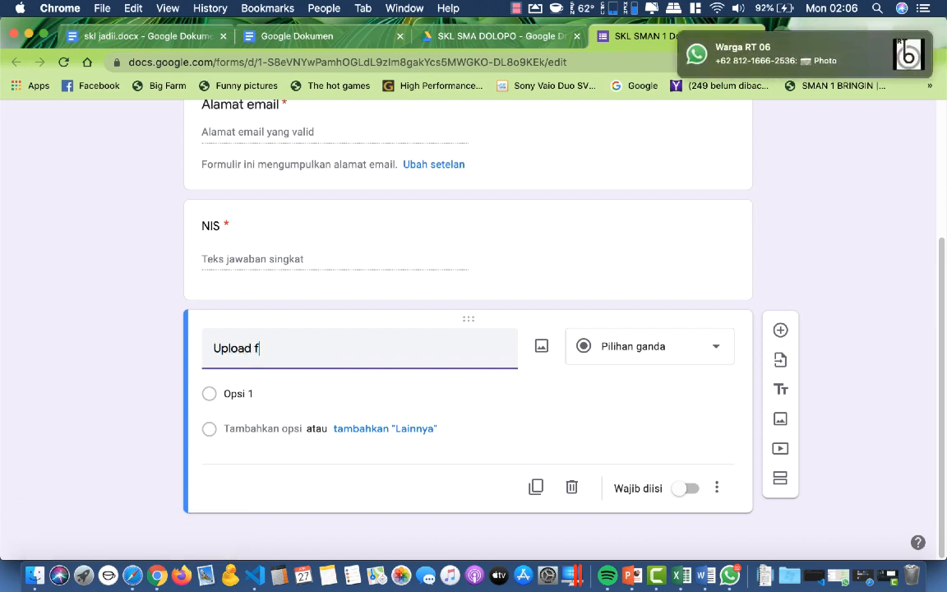
{"action": "type", "text": "oto"}
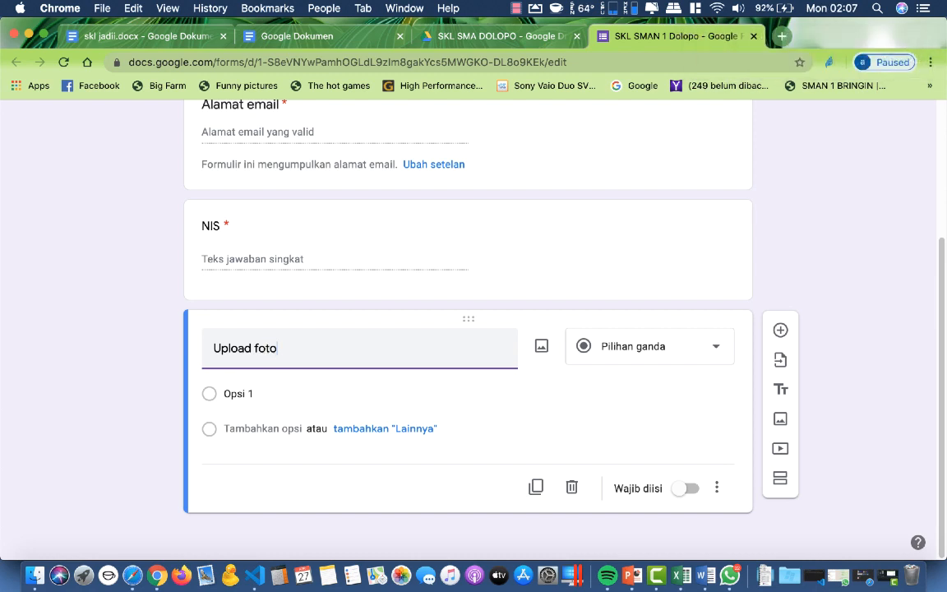
{"action": "type", "text": " 3x4"}
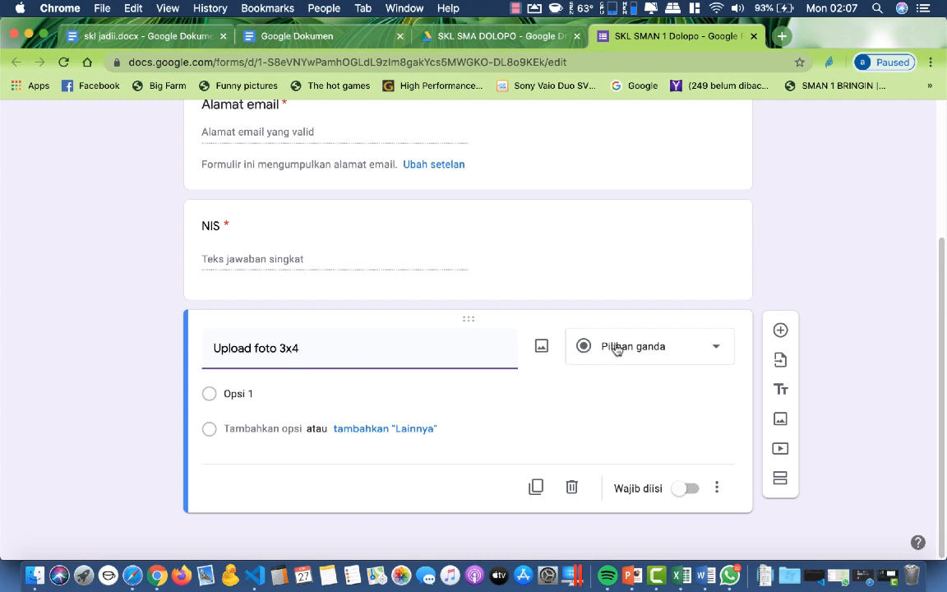
Step: Make Upload foto 3x4 a required Upload file question and allow respondents to upload files to Drive
{"action": "left_click", "coordinate": [659, 345]}
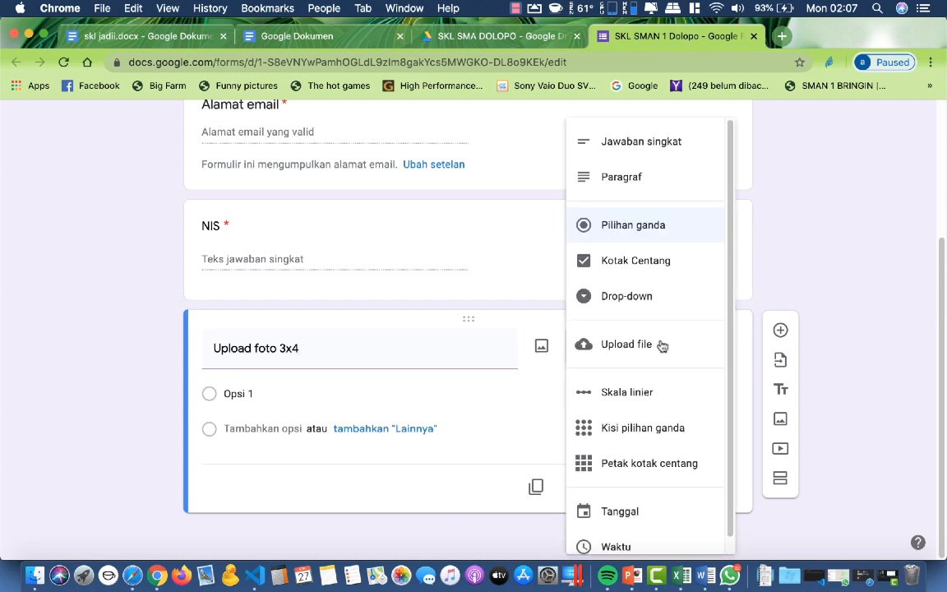
{"action": "left_click", "coordinate": [648, 343]}
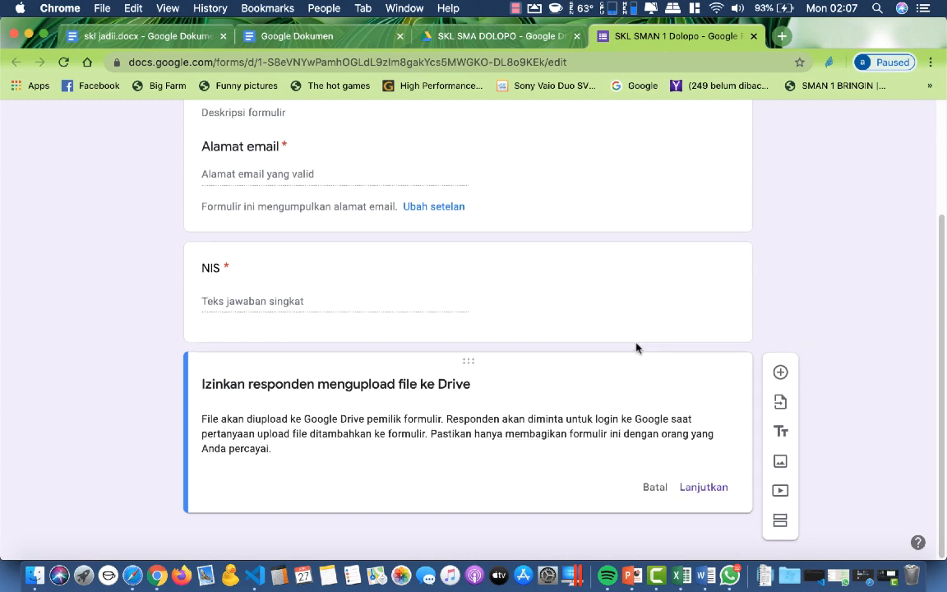
{"action": "left_click", "coordinate": [705, 488]}
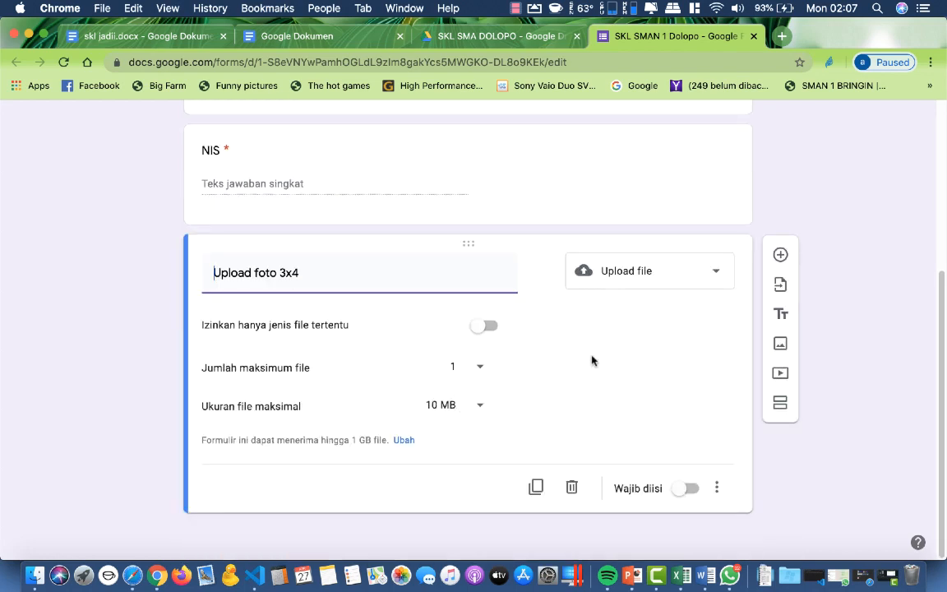
{"action": "left_click", "coordinate": [687, 488]}
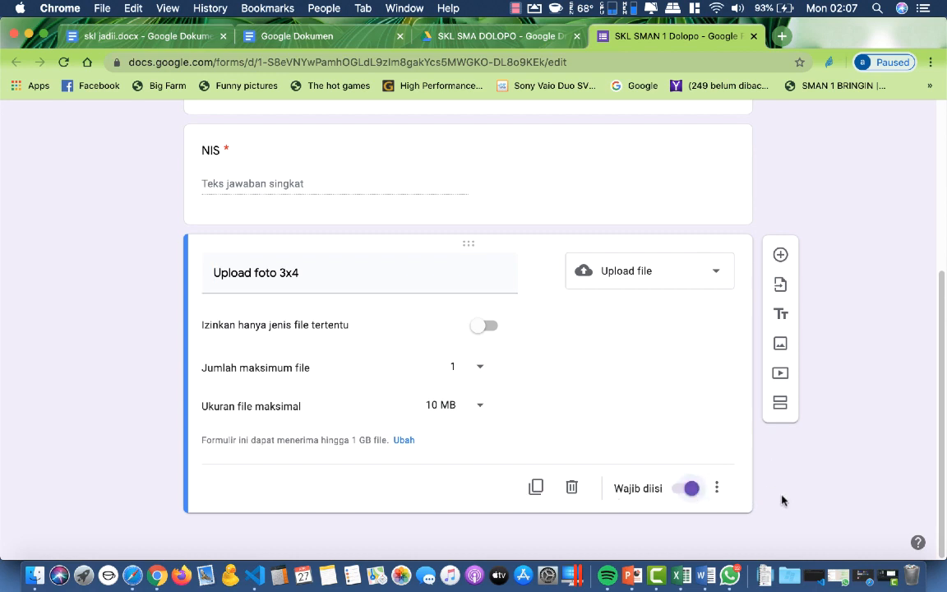
Step: Link the form's responses to a new spreadsheet named SKL SMAN 1 Dolopo (Respons)
{"action": "scroll", "coordinate": [678, 411], "scroll_direction": "up", "scroll_amount": 5}
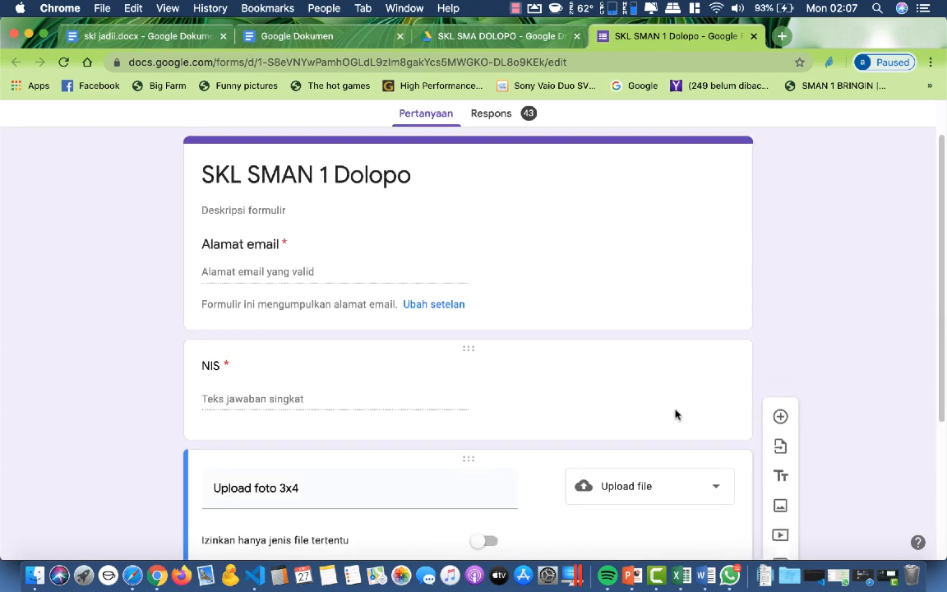
{"action": "scroll", "coordinate": [676, 416], "scroll_direction": "up", "scroll_amount": 2}
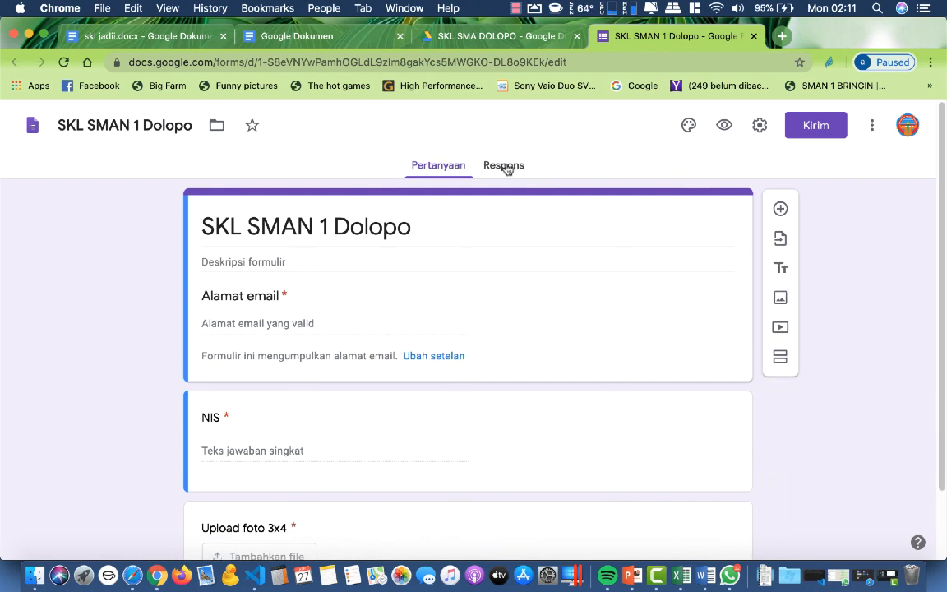
{"action": "left_click", "coordinate": [507, 168]}
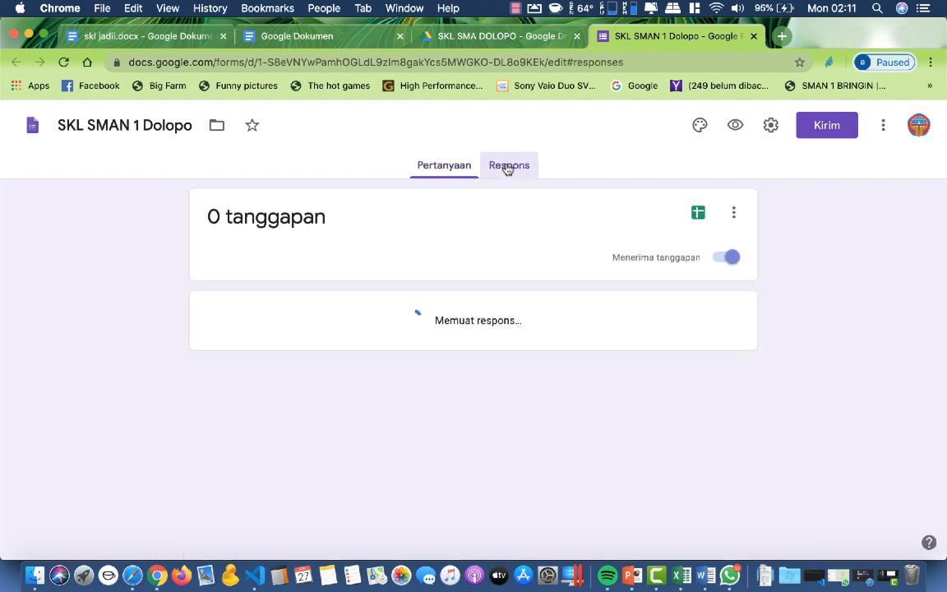
{"action": "left_click", "coordinate": [700, 214]}
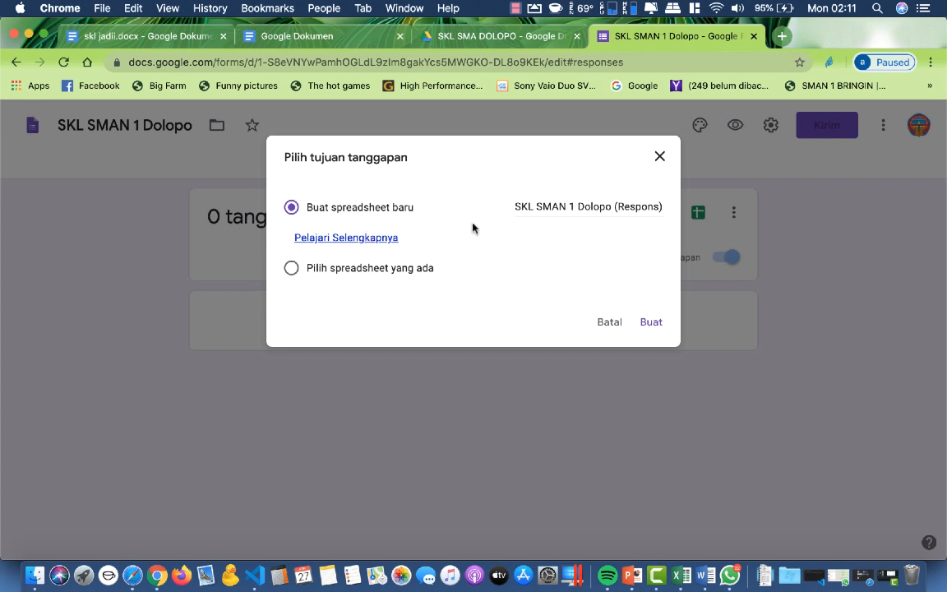
{"action": "left_click", "coordinate": [647, 324]}
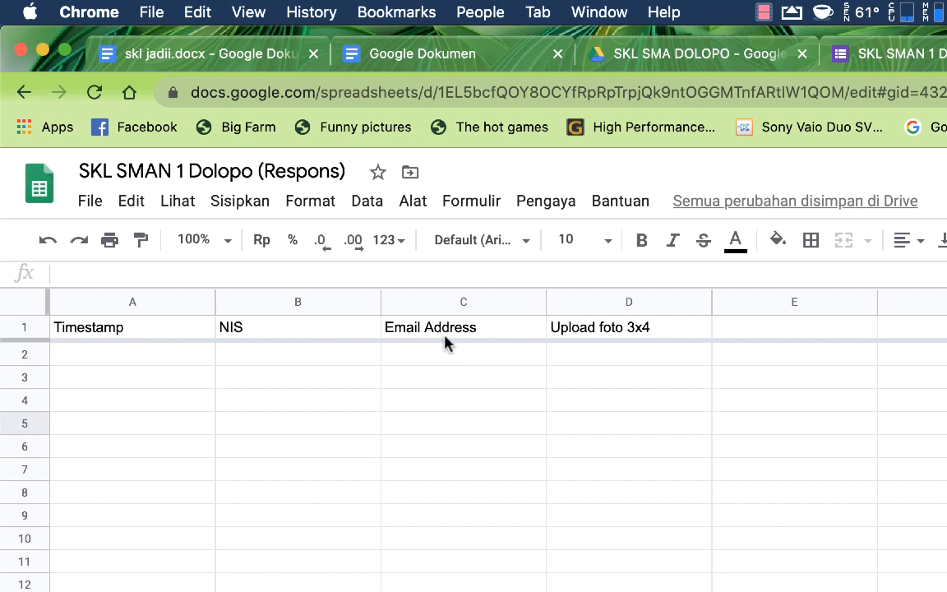
Step: Select cell E1 as the formula's destination, copy the photoid arrayformula from line 30 in Visual Studio Code and return to the response spreadsheet
{"action": "left_click", "coordinate": [749, 332]}
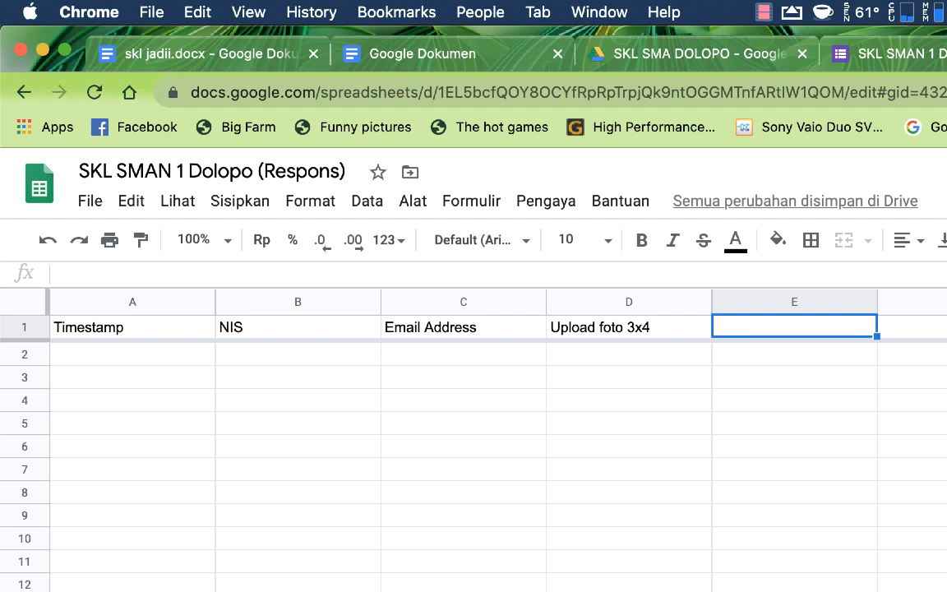
{"action": "key", "text": "super+Tab"}
{"action": "left_click", "coordinate": [725, 201]}
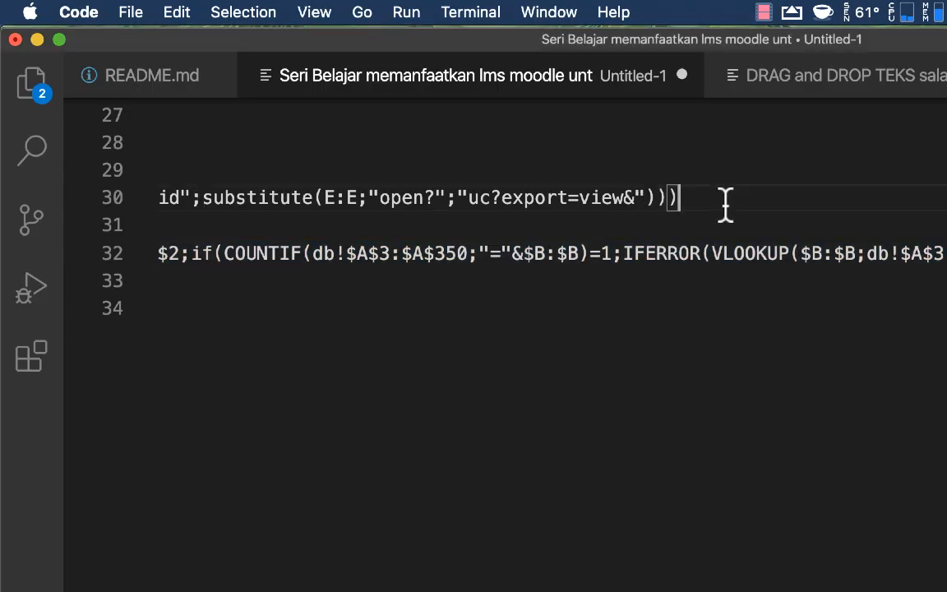
{"action": "left_click_drag", "start_coordinate": [725, 201], "coordinate": [89, 201]}
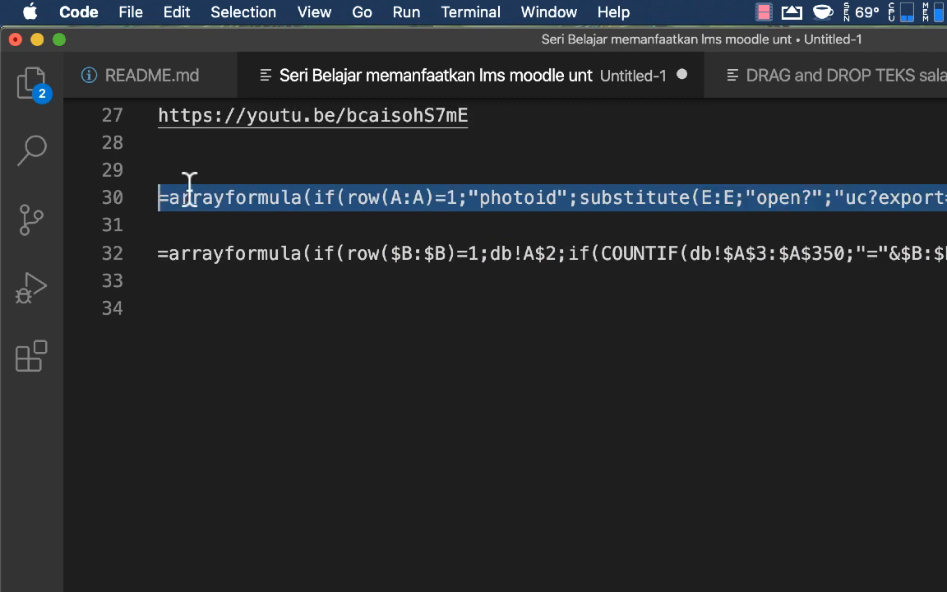
{"action": "right_click", "coordinate": [165, 187]}
{"action": "left_click", "coordinate": [216, 263]}
{"action": "key", "text": "super+Tab"}
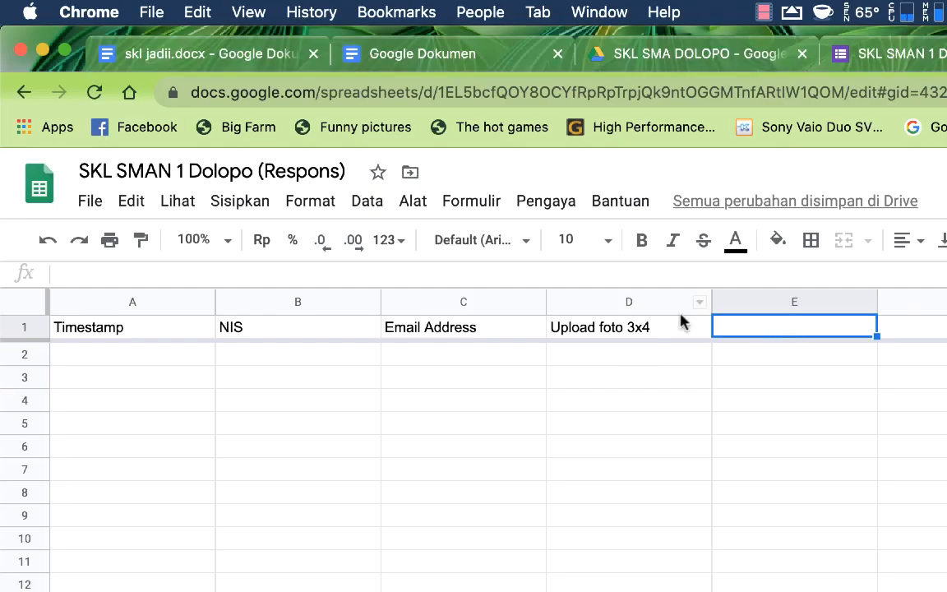
Step: Paste the photoid arrayformula into cell E1 and set its substitute range to D:D
{"action": "left_click", "coordinate": [302, 273]}
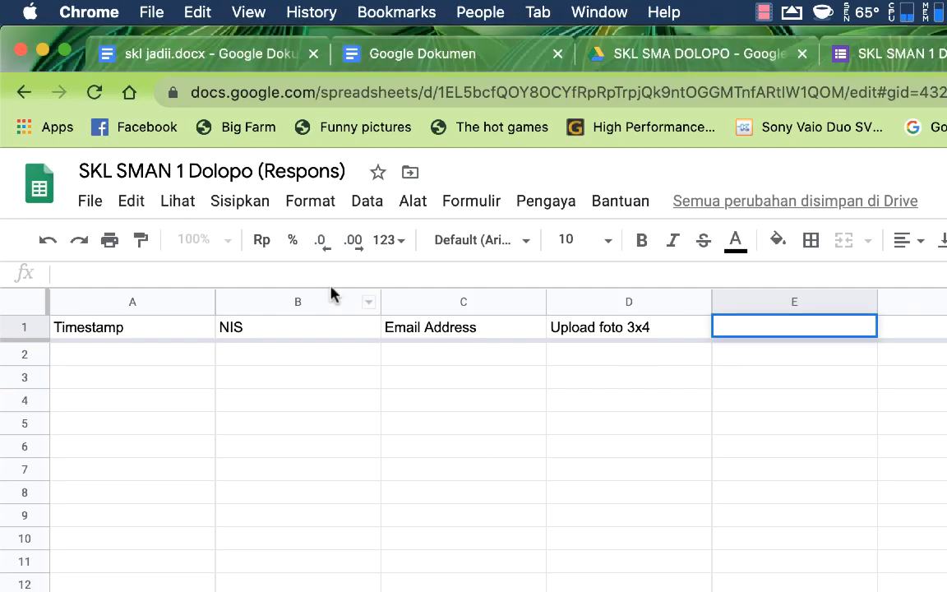
{"action": "double_click", "coordinate": [749, 325]}
{"action": "key", "text": "super+v"}
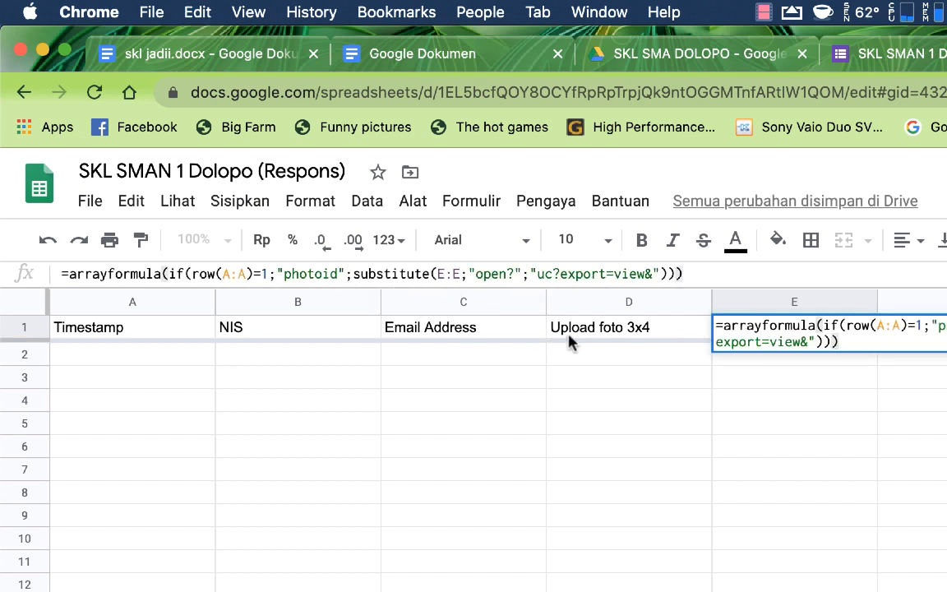
{"action": "left_click", "coordinate": [444, 274]}
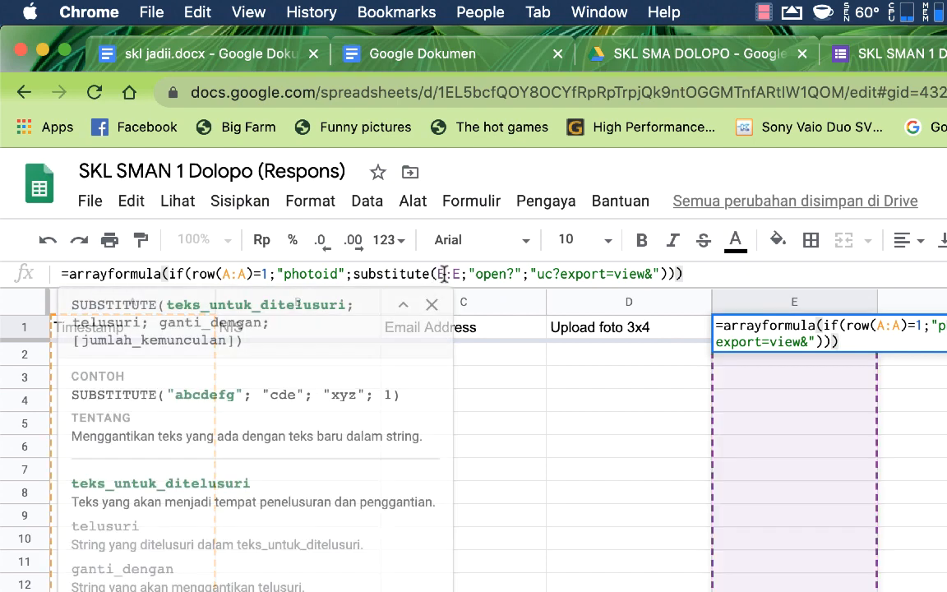
{"action": "double_click", "coordinate": [441, 273]}
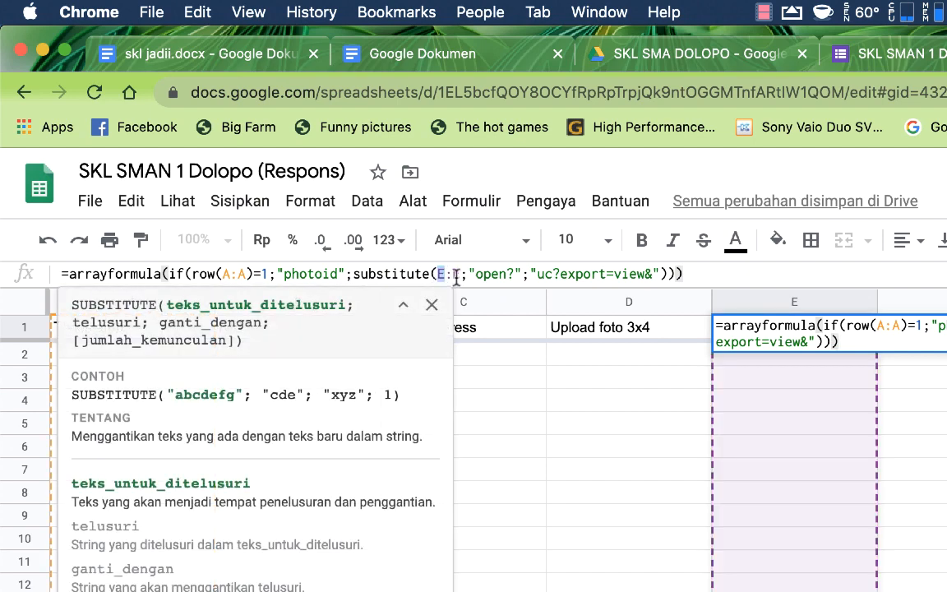
{"action": "type", "text": "D:"}
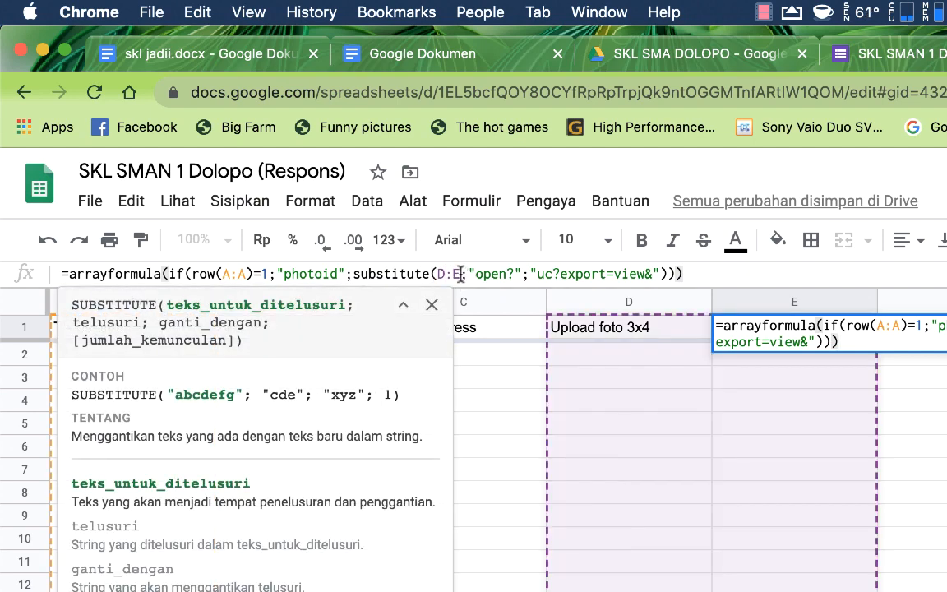
{"action": "type", "text": "D"}
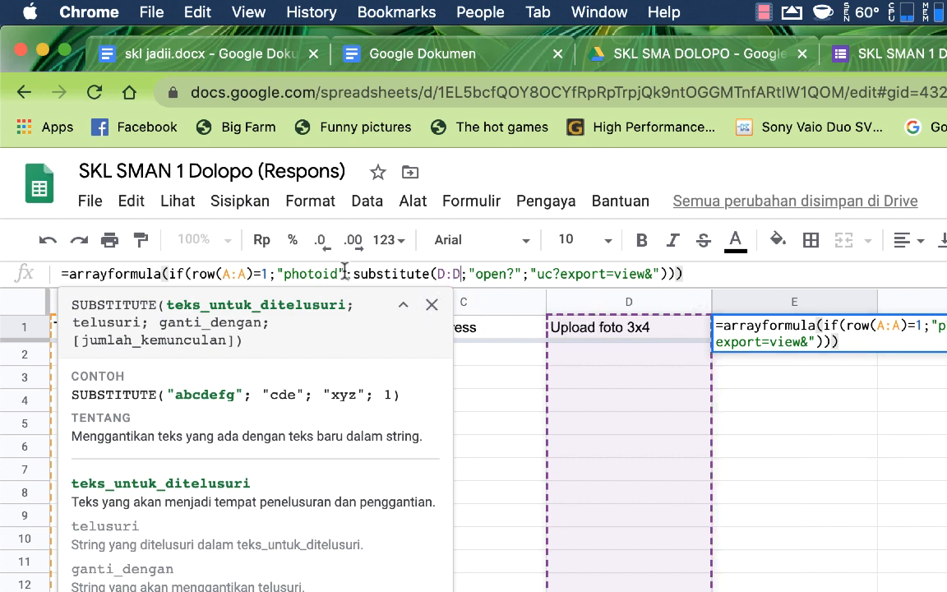
Step: Set the header text in the E1 formula to photoanak and enter the formula
{"action": "left_click_drag", "start_coordinate": [337, 273], "coordinate": [322, 274]}
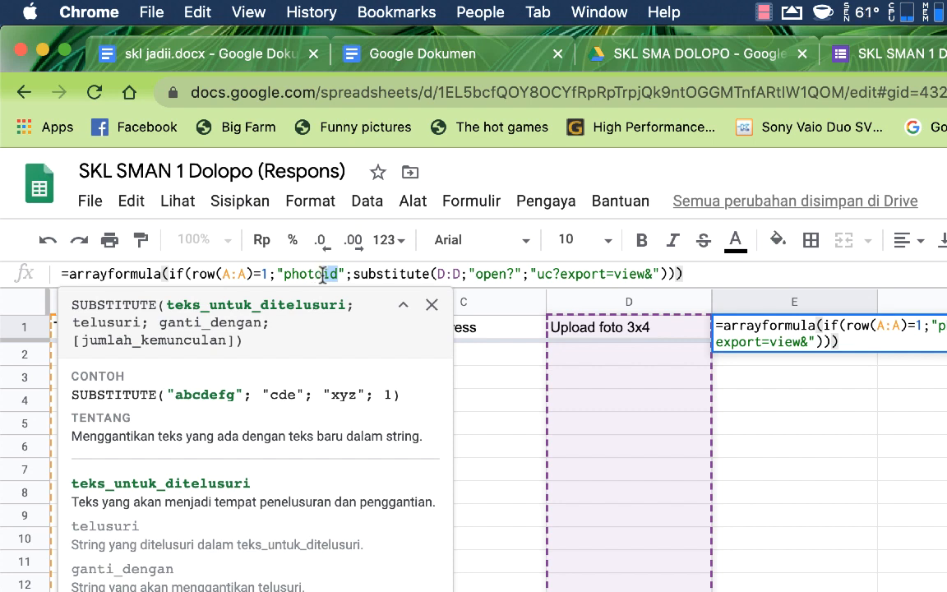
{"action": "type", "text": "anak"}
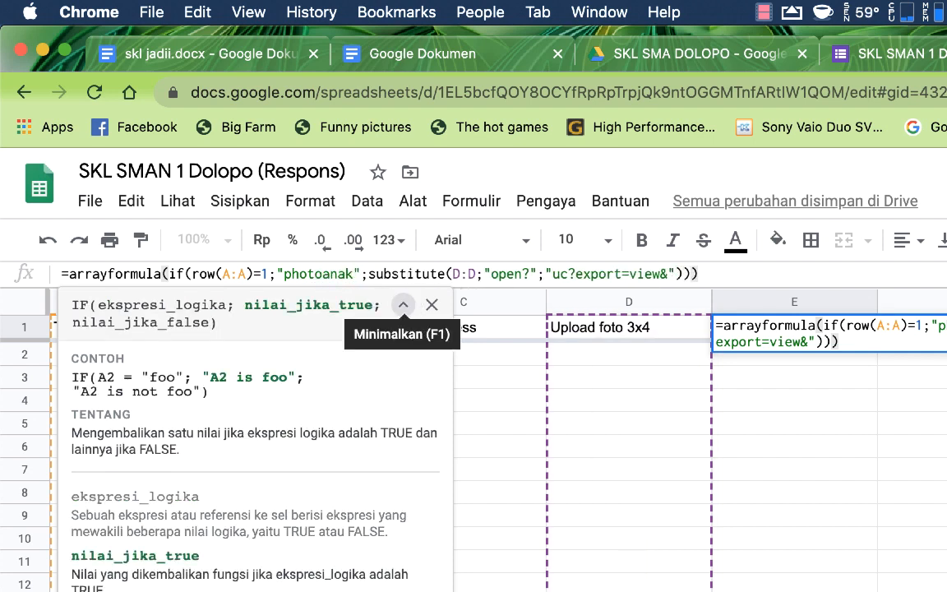
{"action": "key", "text": "Return"}
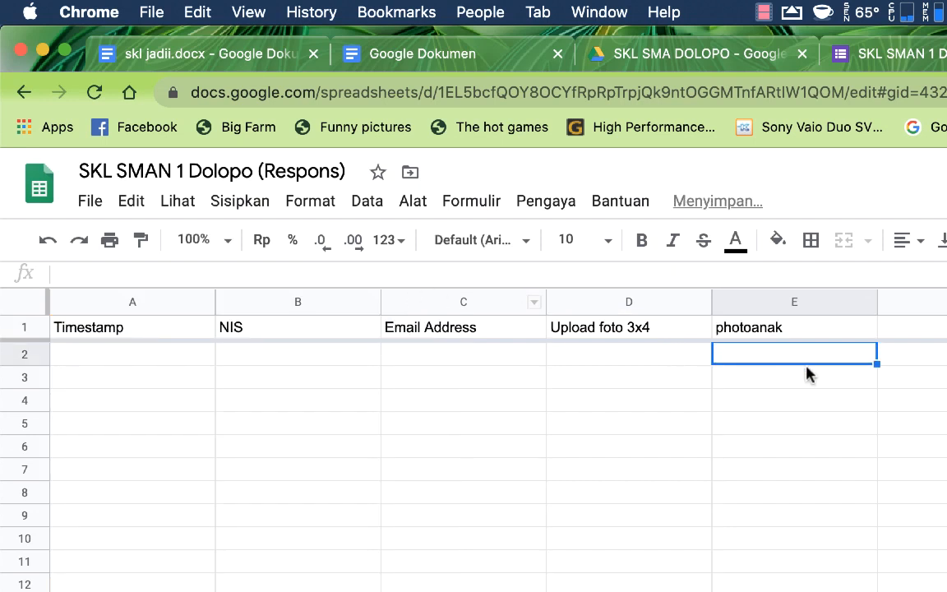
Step: Select cell F1 beside the photoanak header and open the db sheet to view the student data
{"action": "left_click", "coordinate": [787, 330]}
{"action": "left_click", "coordinate": [907, 333]}
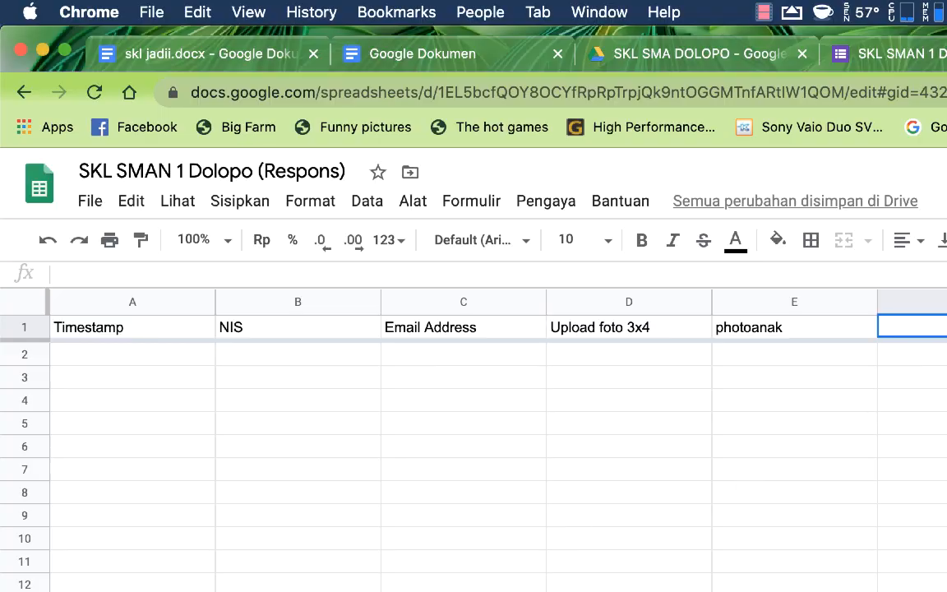
{"action": "key", "text": "alt+Down"}
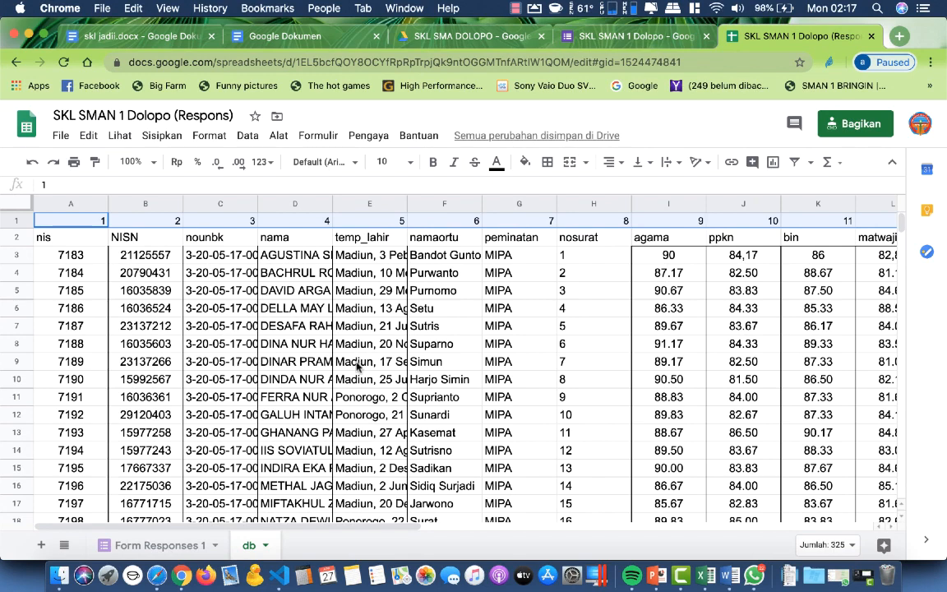
Step: Return to Form Responses 1, copy the VLOOKUP arrayformula from line 32 in Visual Studio Code and switch back to the response spreadsheet
{"action": "left_click", "coordinate": [189, 545]}
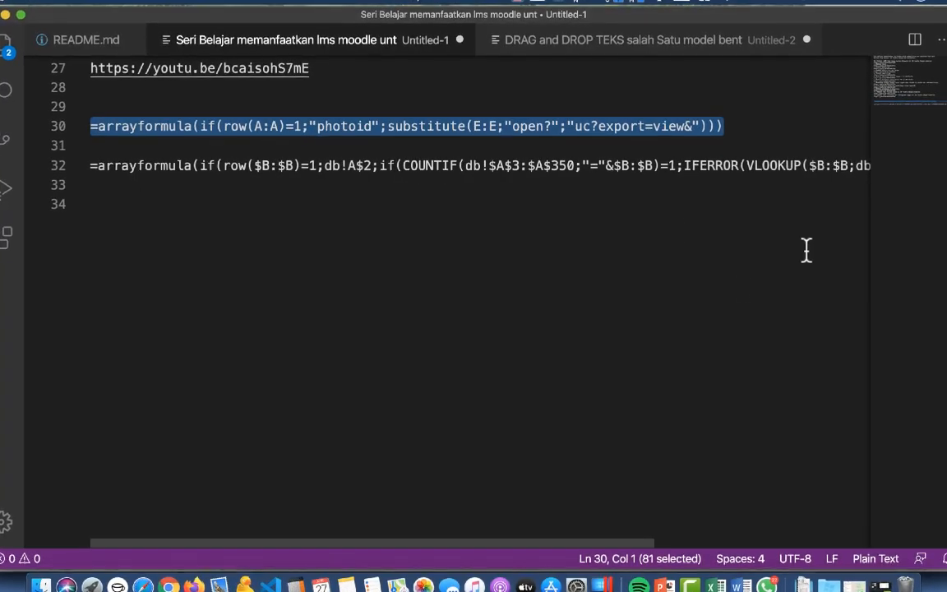
{"action": "left_click", "coordinate": [125, 166]}
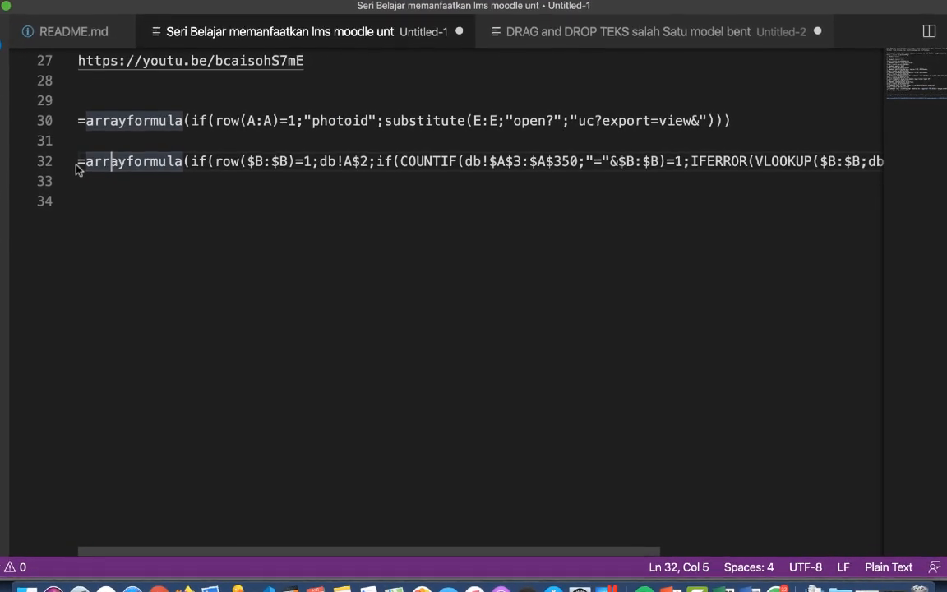
{"action": "left_click", "coordinate": [98, 203]}
{"action": "left_click", "coordinate": [83, 162]}
{"action": "left_click_drag", "start_coordinate": [74, 157], "coordinate": [937, 156]}
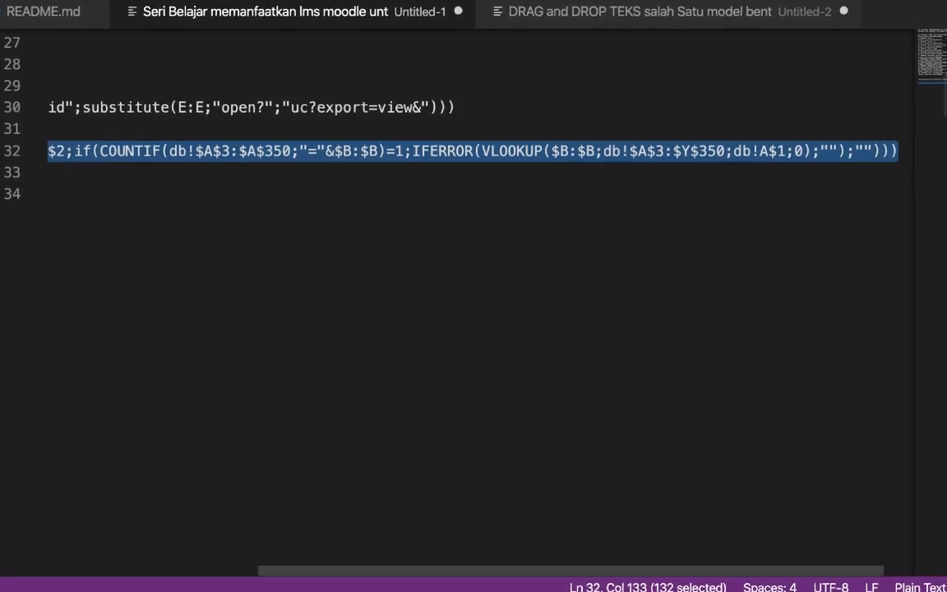
{"action": "right_click", "coordinate": [543, 150]}
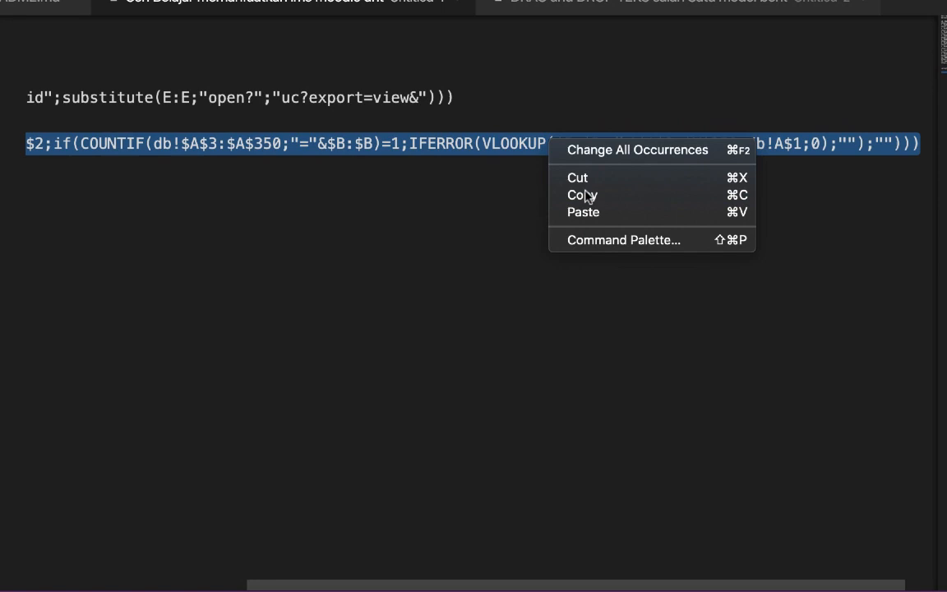
{"action": "left_click", "coordinate": [585, 195]}
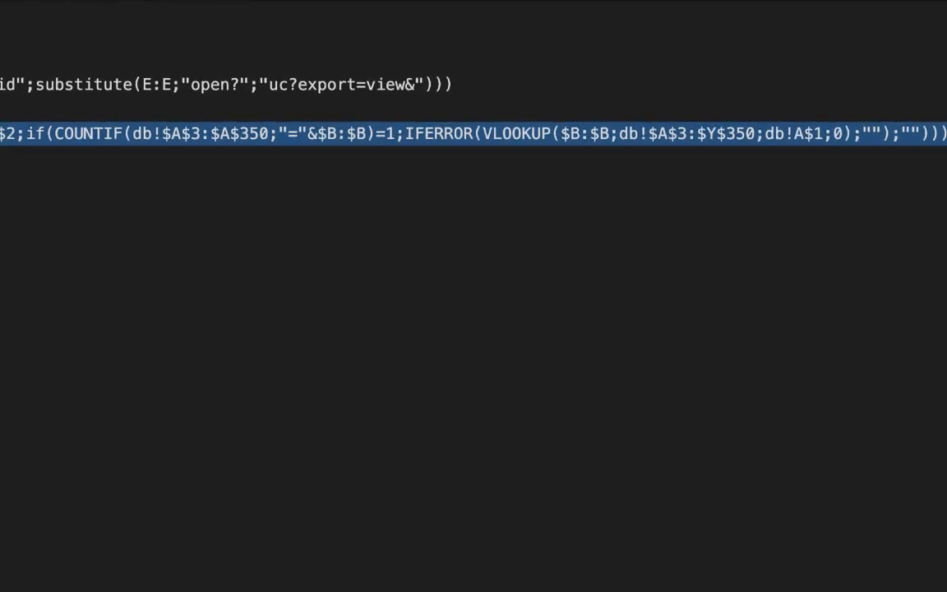
{"action": "key", "text": "super+Tab"}
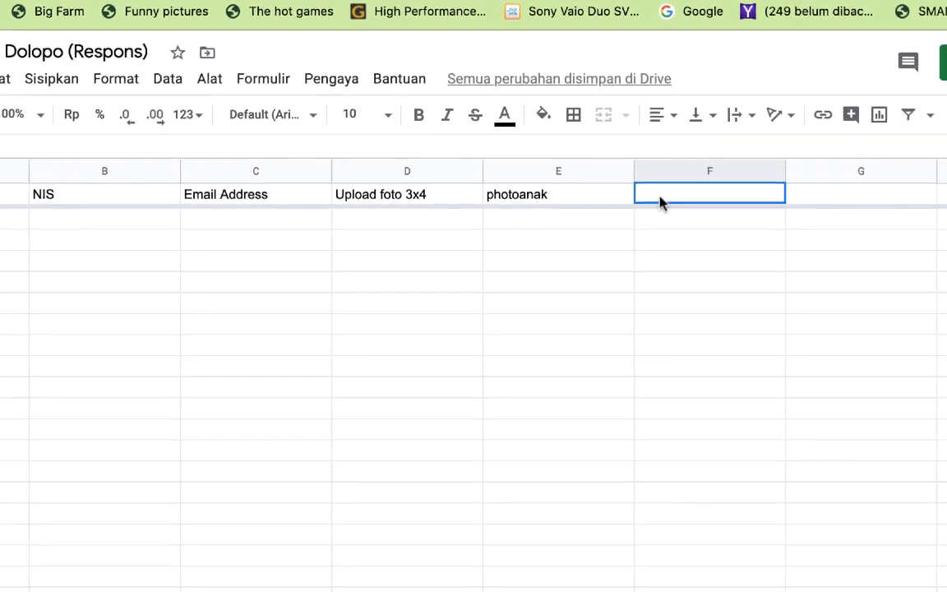
Step: Paste the VLOOKUP arrayformula into cell F1 and fill it across row 1 through S1
{"action": "key", "text": "ctrl+v"}
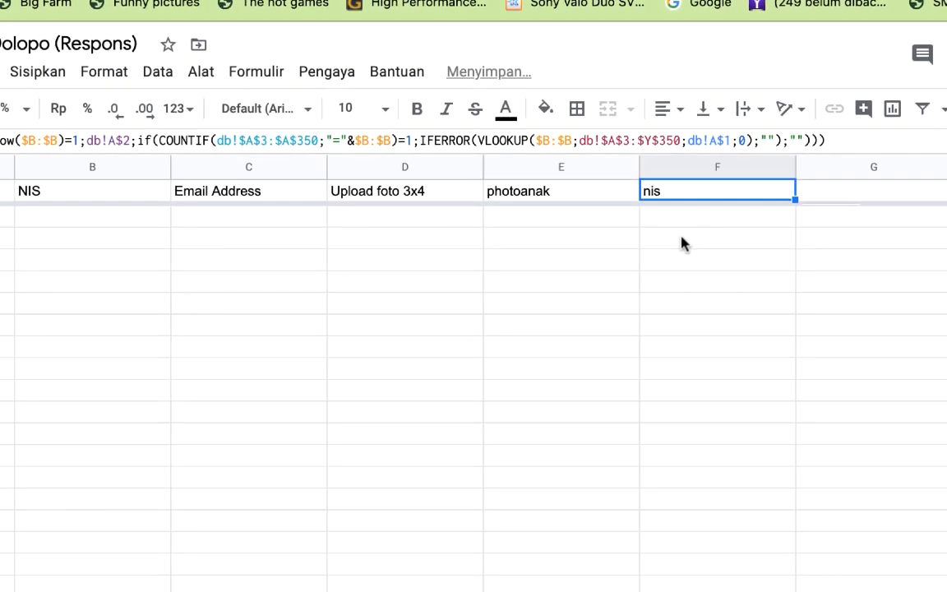
{"action": "left_click", "coordinate": [673, 324]}
{"action": "left_click", "coordinate": [680, 191]}
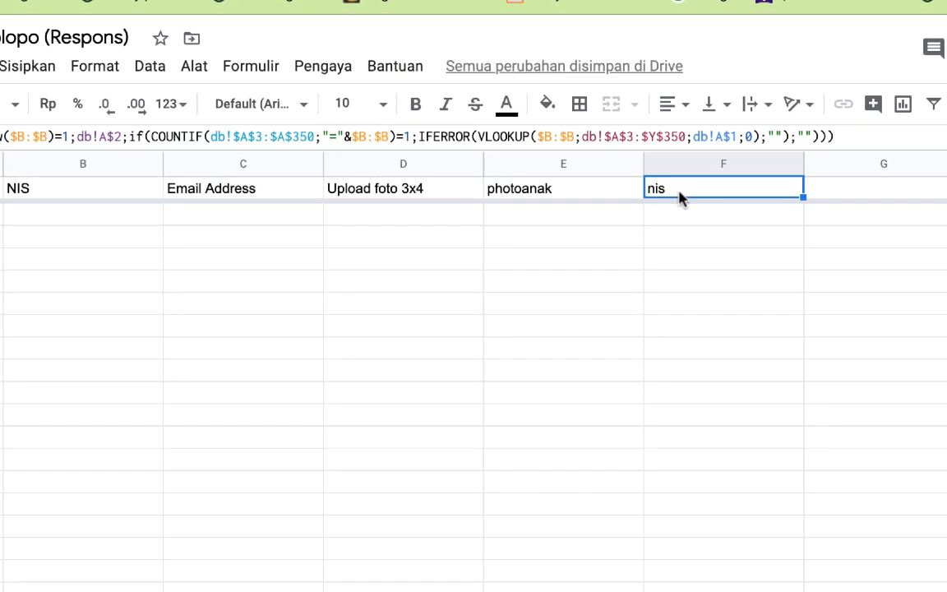
{"action": "left_click_drag", "start_coordinate": [809, 195], "coordinate": [744, 207]}
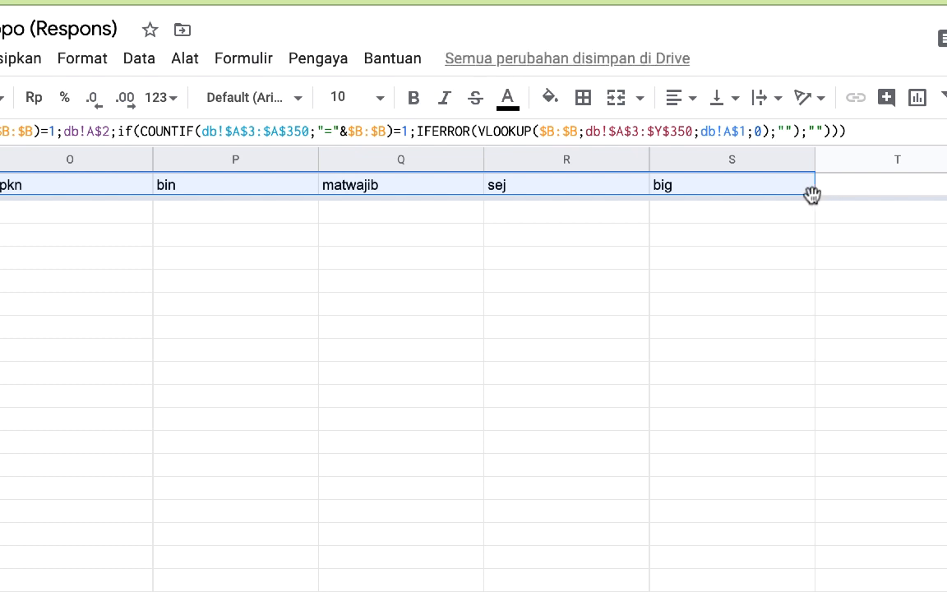
{"action": "left_click", "coordinate": [873, 139]}
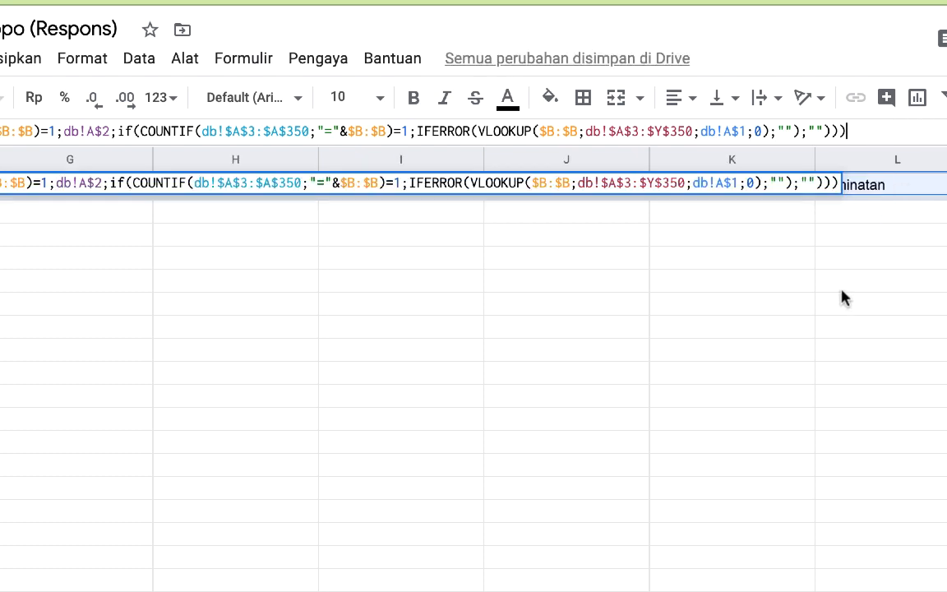
{"action": "key", "text": "Escape"}
{"action": "scroll", "coordinate": [473, 370], "scroll_direction": "right", "scroll_amount": 8}
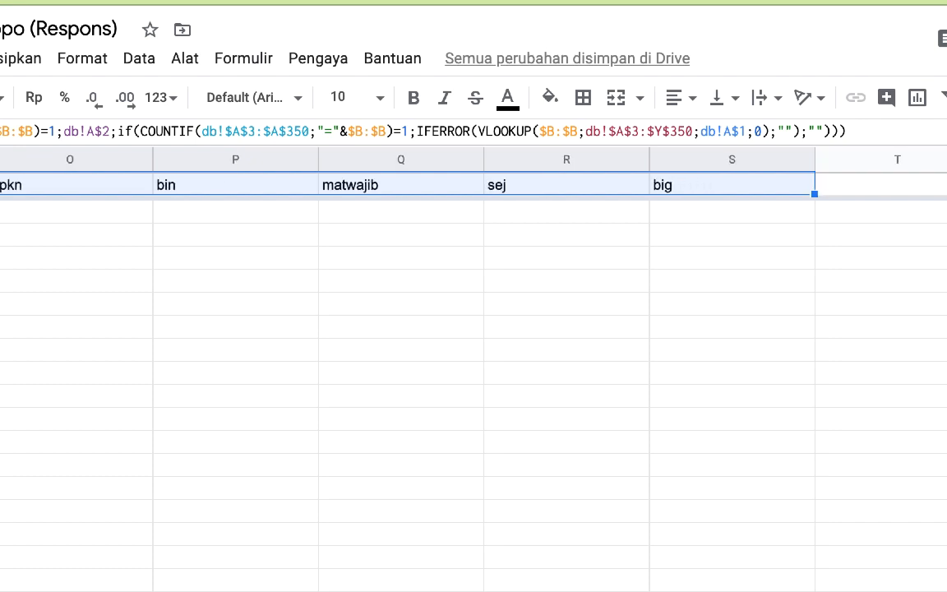
Step: Insert three blank columns one at a time to the left of column T
{"action": "left_click", "coordinate": [877, 159]}
{"action": "right_click", "coordinate": [877, 159]}
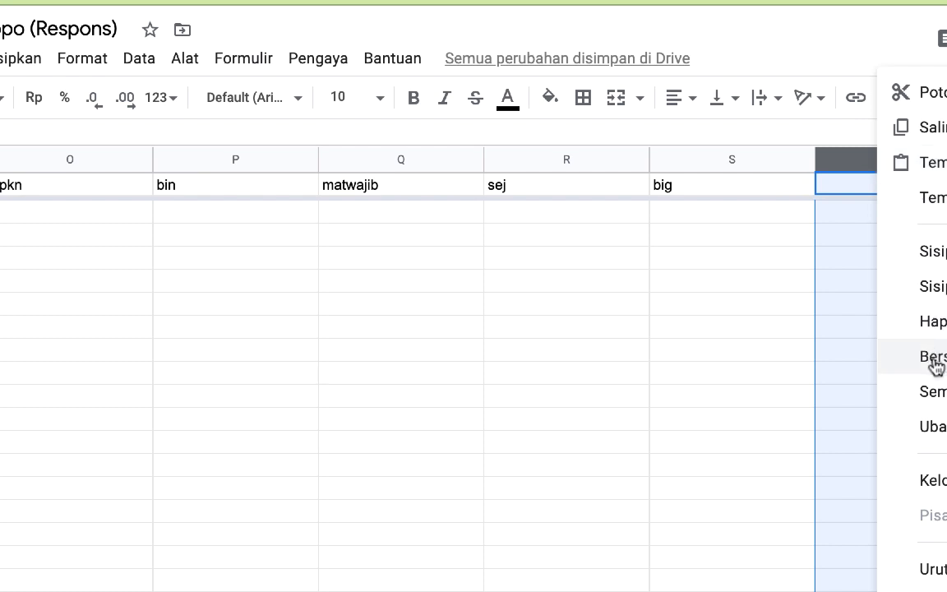
{"action": "left_click", "coordinate": [932, 251]}
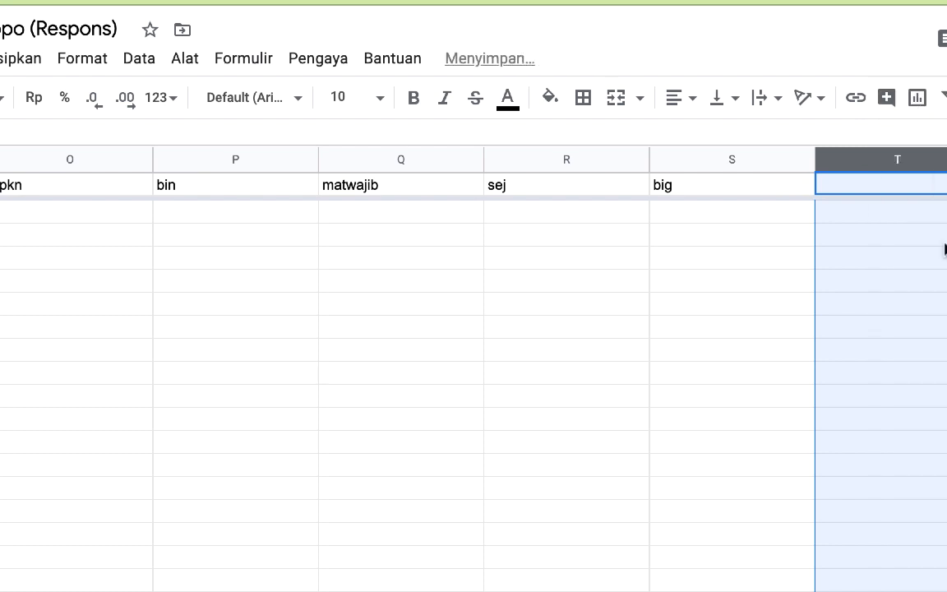
{"action": "right_click", "coordinate": [902, 165]}
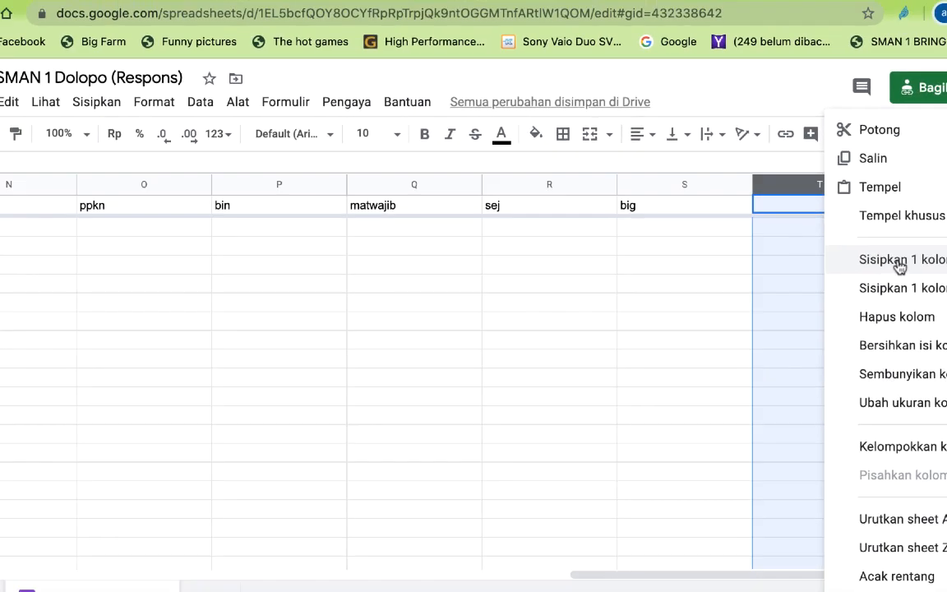
{"action": "left_click", "coordinate": [936, 250]}
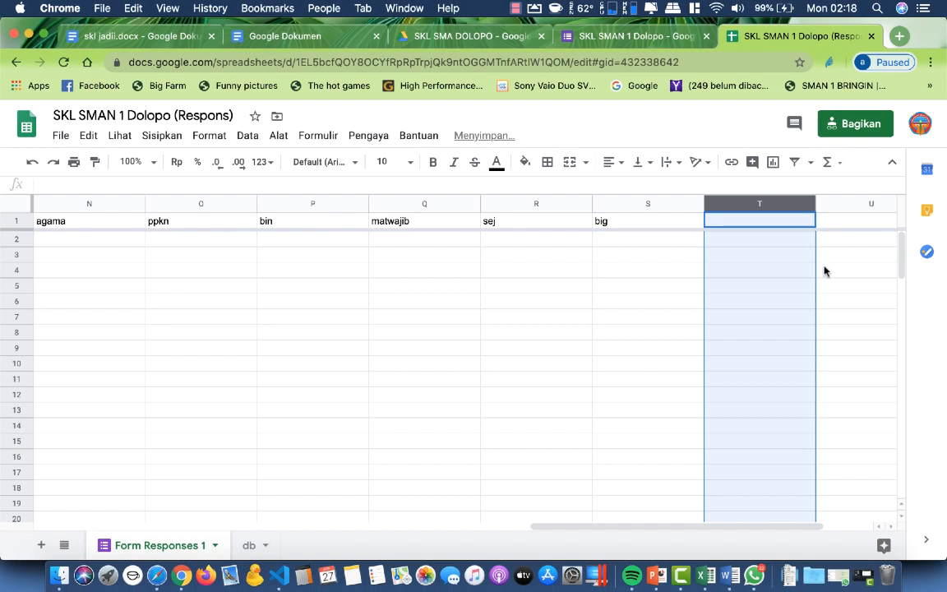
{"action": "right_click", "coordinate": [740, 204]}
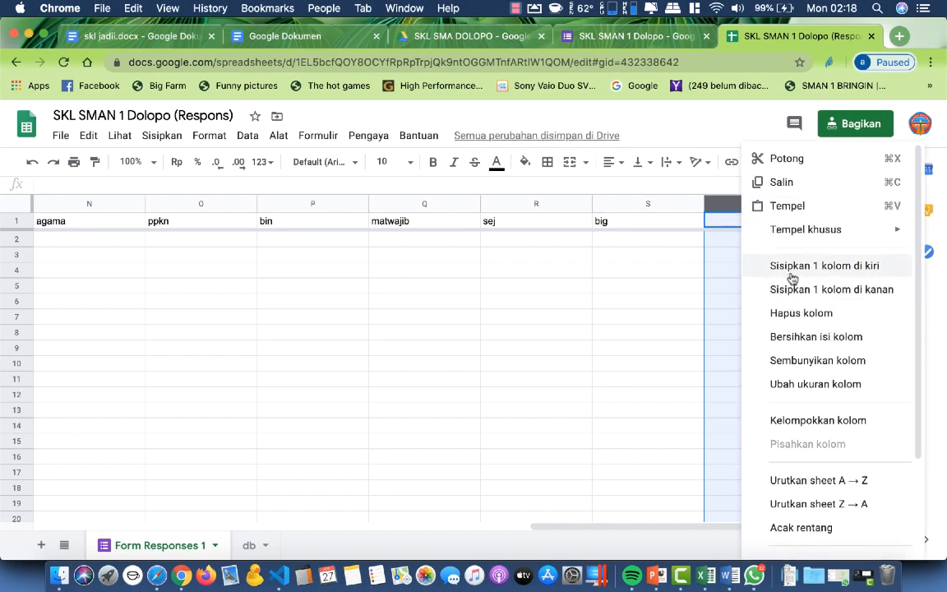
{"action": "left_click", "coordinate": [791, 267]}
Step: Fill the lookup formula under the big header from S1 across to U1
{"action": "left_click", "coordinate": [648, 273]}
{"action": "left_click", "coordinate": [612, 227]}
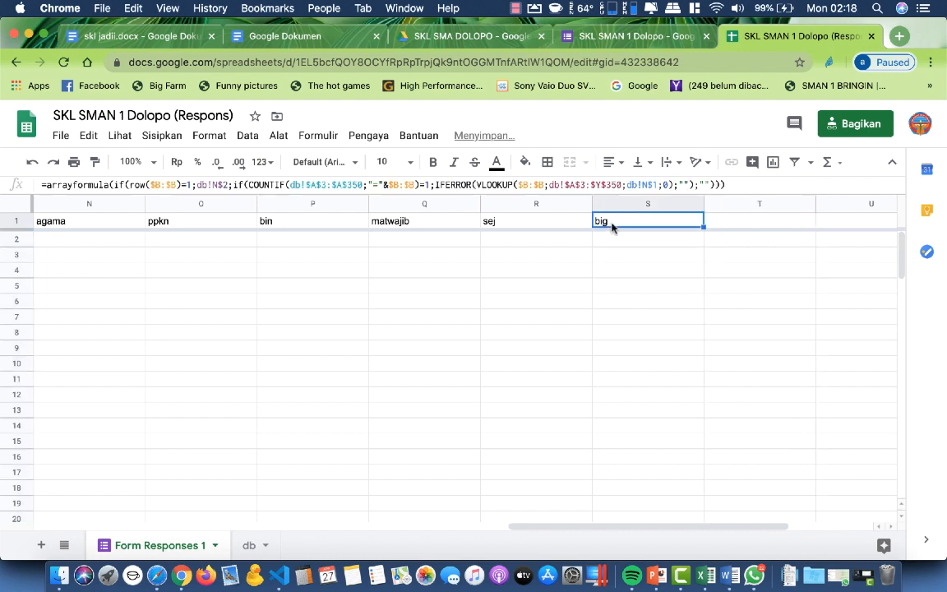
{"action": "left_click_drag", "start_coordinate": [698, 231], "coordinate": [817, 230]}
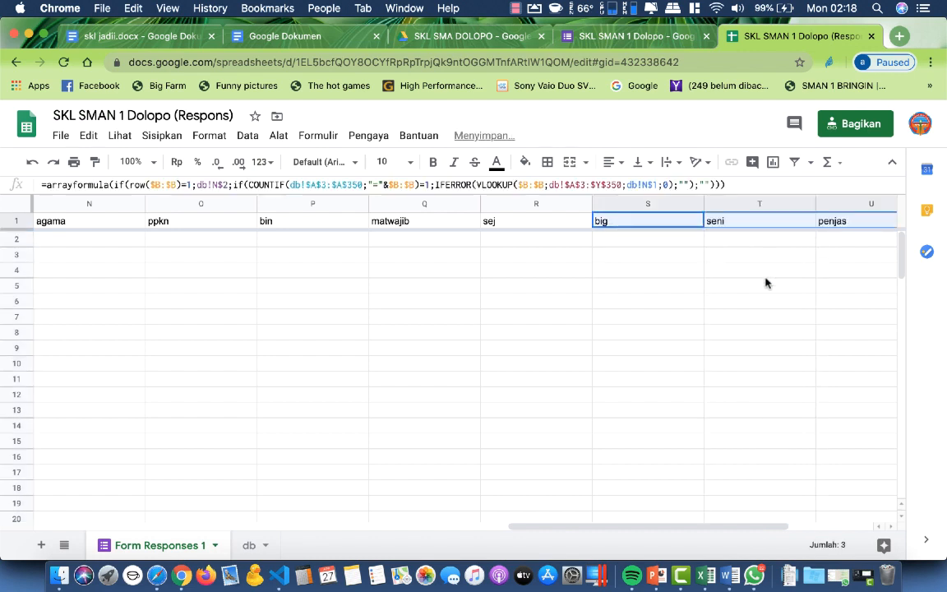
Step: Insert three more blank columns one at a time to the left of column V
{"action": "scroll", "coordinate": [764, 283], "scroll_direction": "right", "scroll_amount": 3}
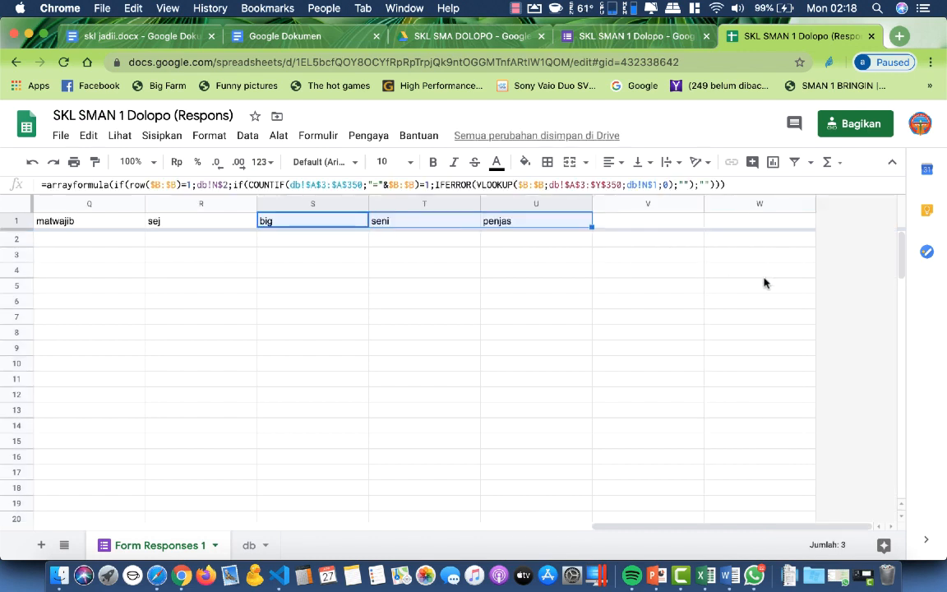
{"action": "right_click", "coordinate": [632, 201]}
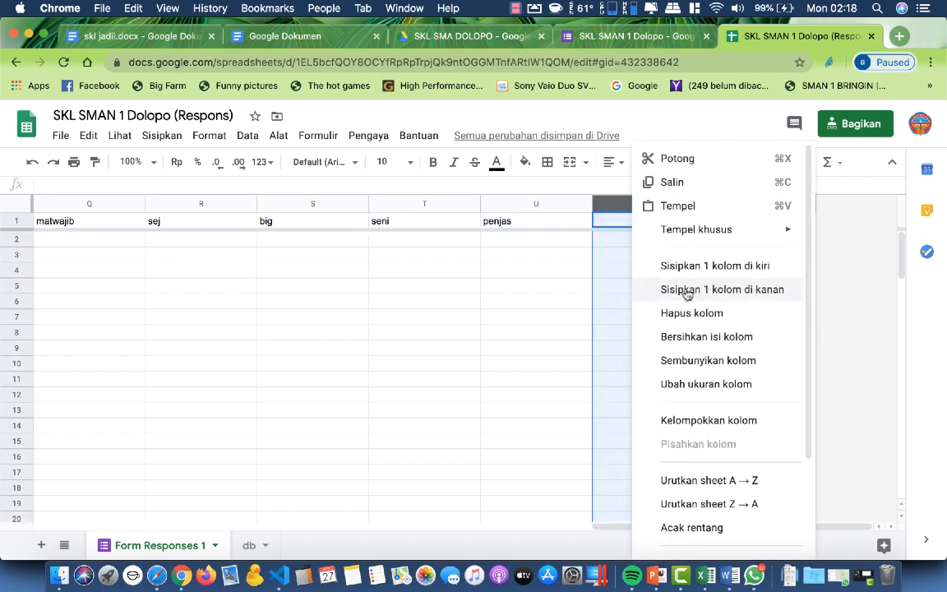
{"action": "left_click", "coordinate": [711, 264]}
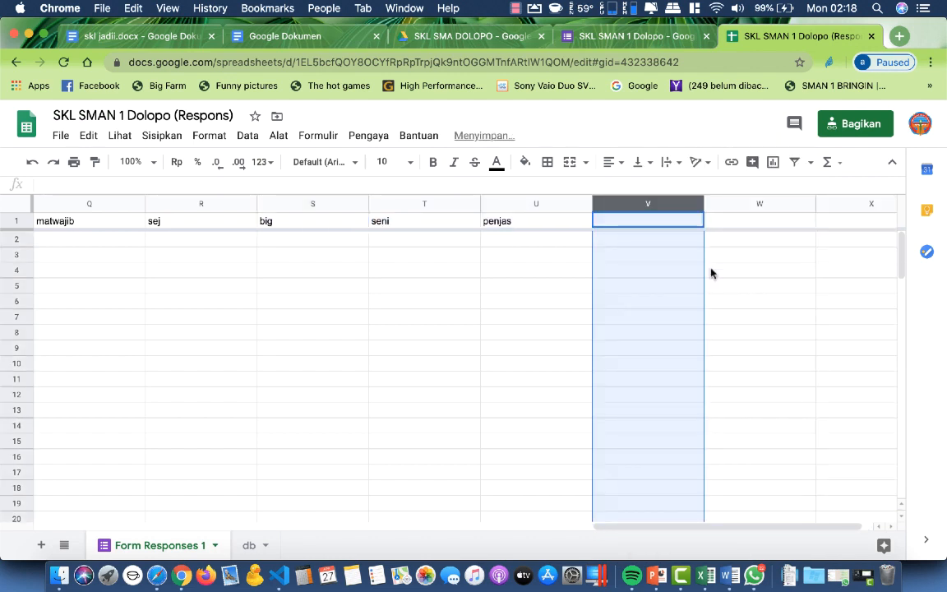
{"action": "right_click", "coordinate": [641, 211]}
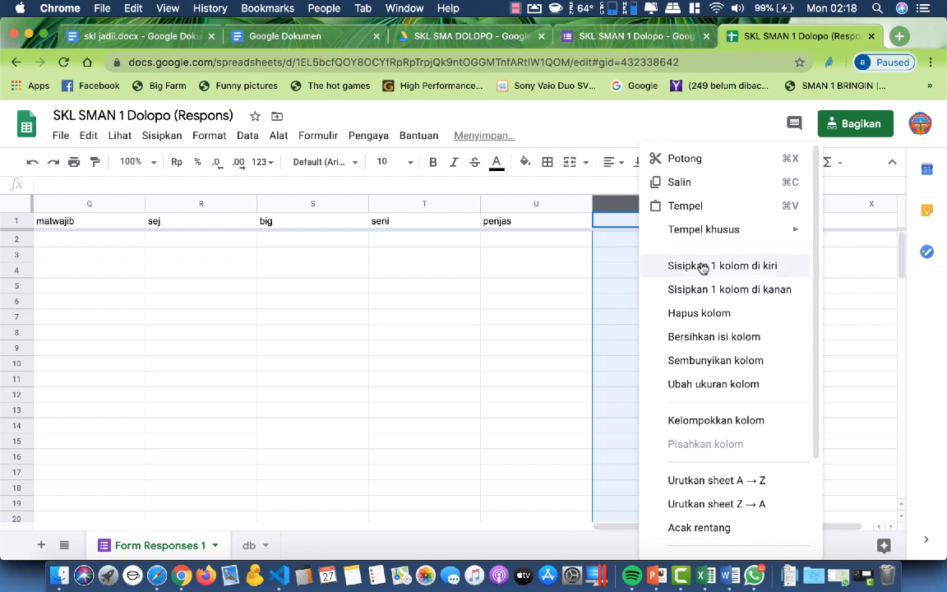
{"action": "left_click", "coordinate": [674, 264]}
{"action": "right_click", "coordinate": [635, 212]}
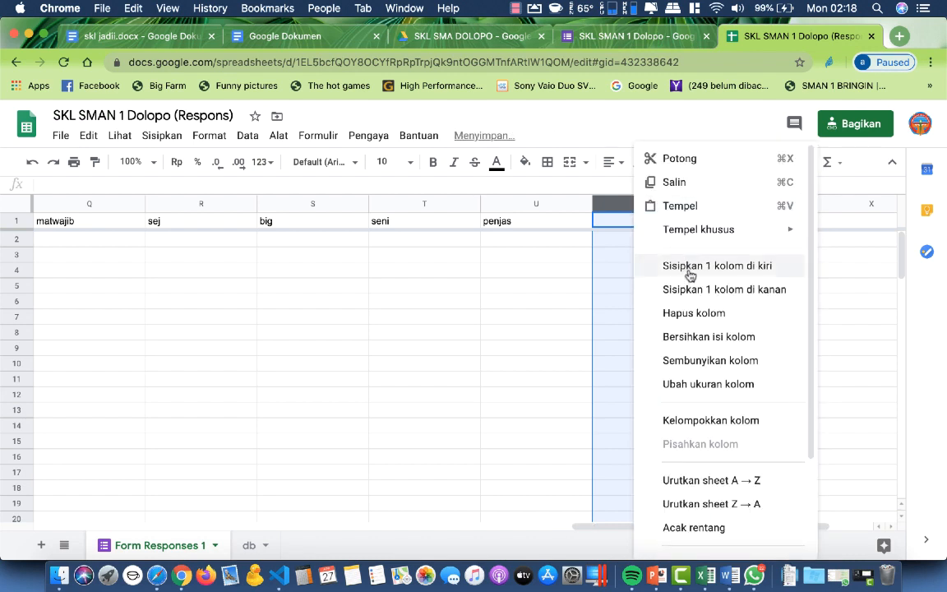
{"action": "left_click", "coordinate": [689, 274]}
Step: Fill the lookup formula under the penjas header from U1 across to W1
{"action": "left_click", "coordinate": [542, 227]}
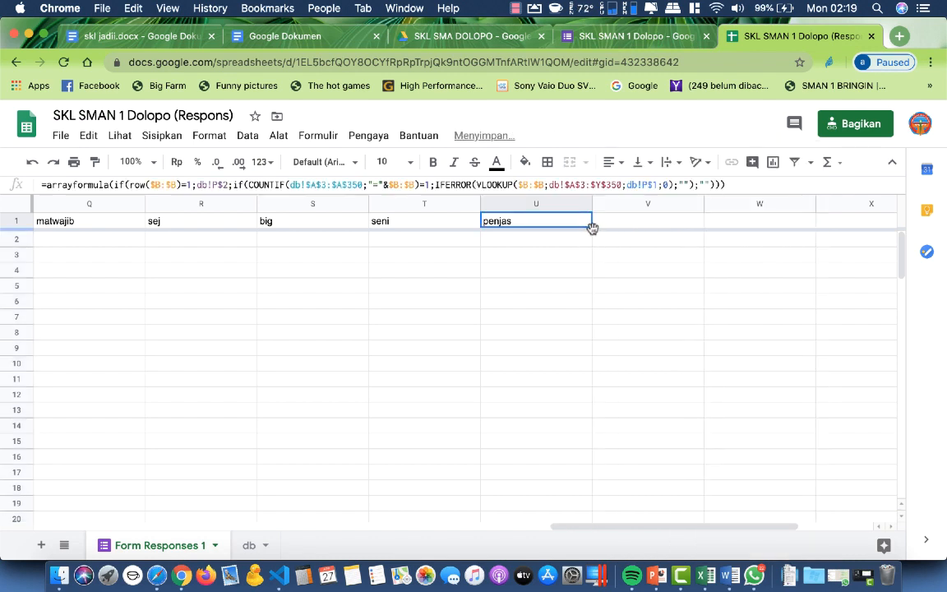
{"action": "left_click_drag", "start_coordinate": [590, 226], "coordinate": [780, 224]}
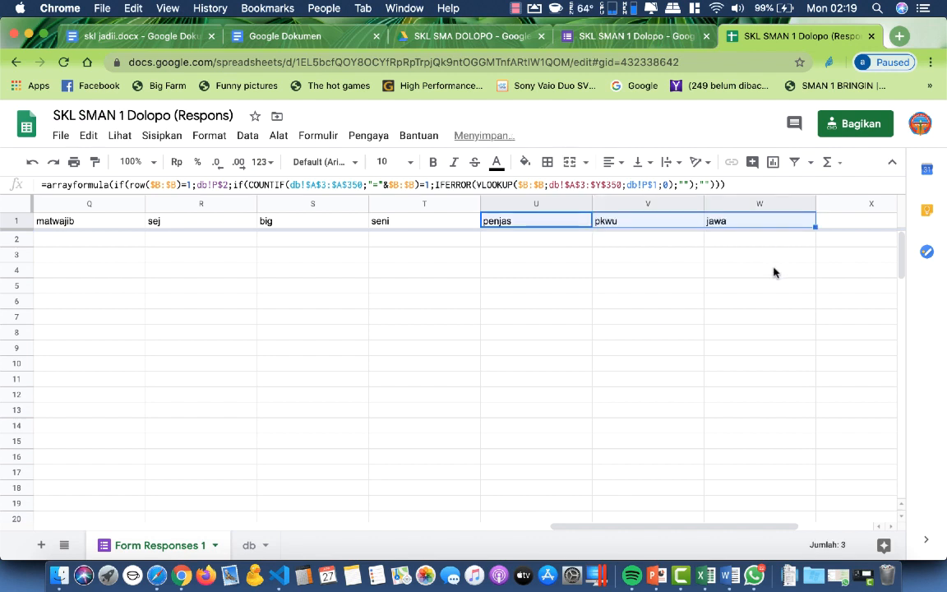
{"action": "scroll", "coordinate": [746, 313], "scroll_direction": "right", "scroll_amount": 3}
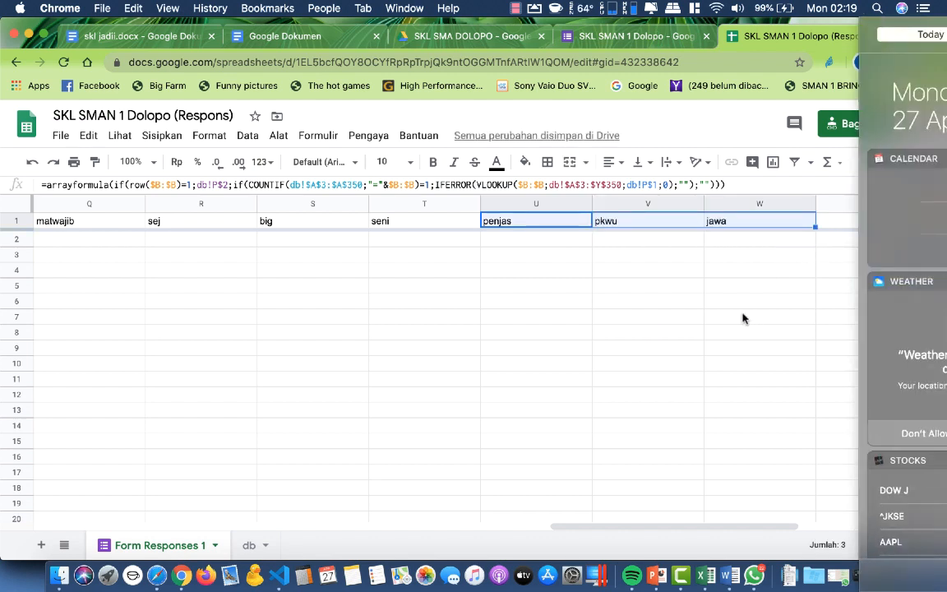
{"action": "left_click", "coordinate": [589, 330]}
Step: Fill the lookup formula under the jawa header from W1 across to Y1
{"action": "scroll", "coordinate": [590, 334], "scroll_direction": "right", "scroll_amount": 3}
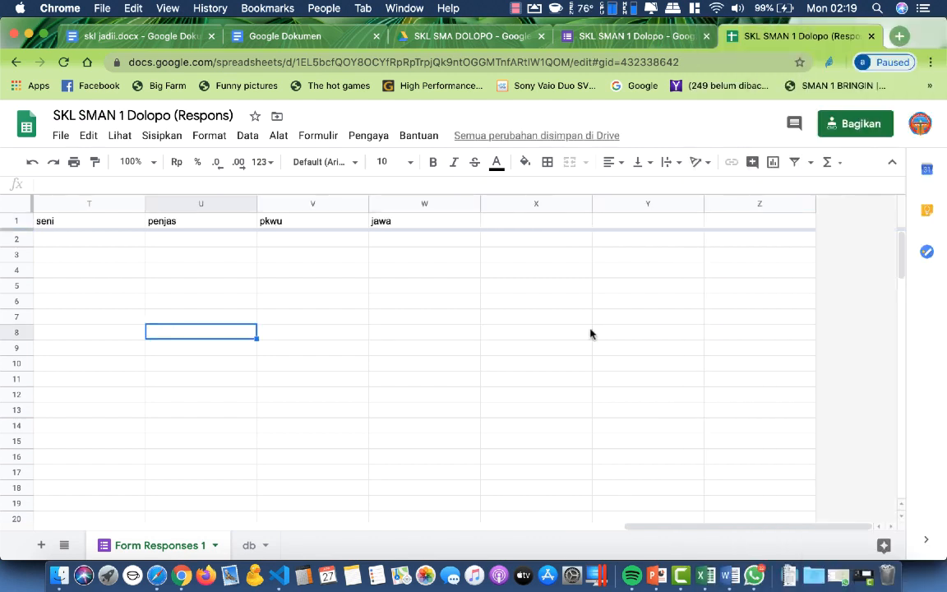
{"action": "left_click", "coordinate": [439, 226]}
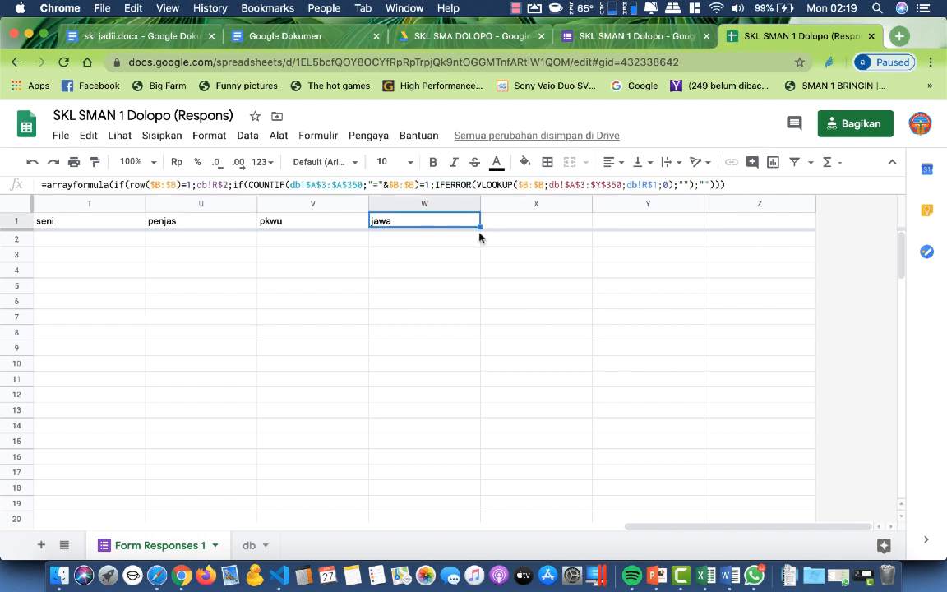
{"action": "left_click_drag", "start_coordinate": [479, 227], "coordinate": [693, 254]}
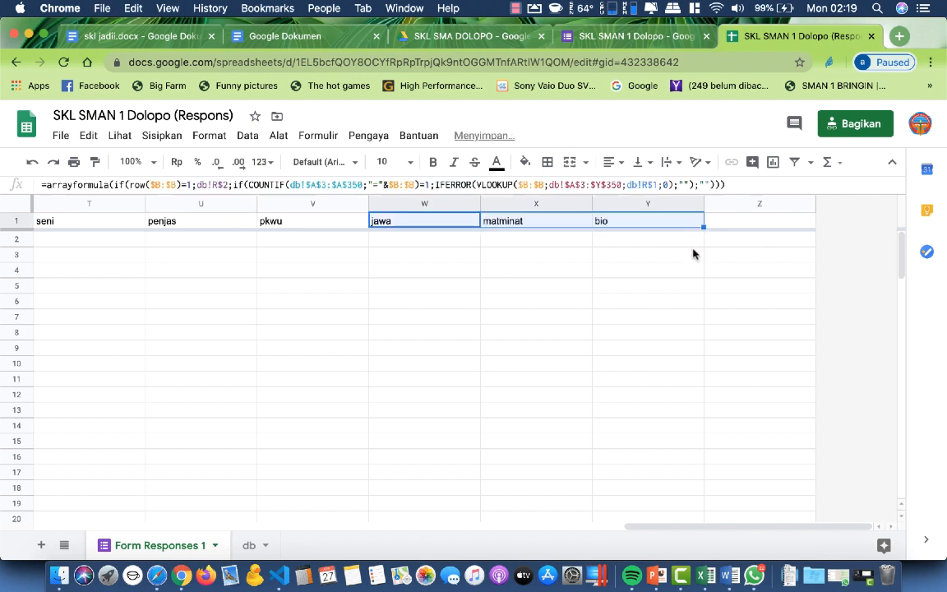
Step: Insert four blank columns one at a time to the left of column Z
{"action": "left_click", "coordinate": [750, 204]}
{"action": "right_click", "coordinate": [754, 200]}
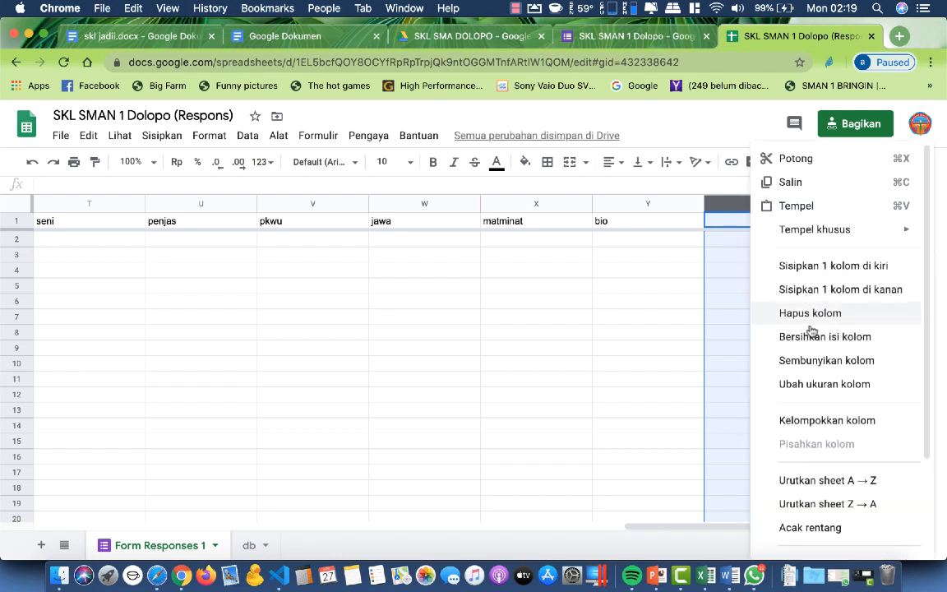
{"action": "left_click", "coordinate": [818, 267]}
{"action": "right_click", "coordinate": [759, 213]}
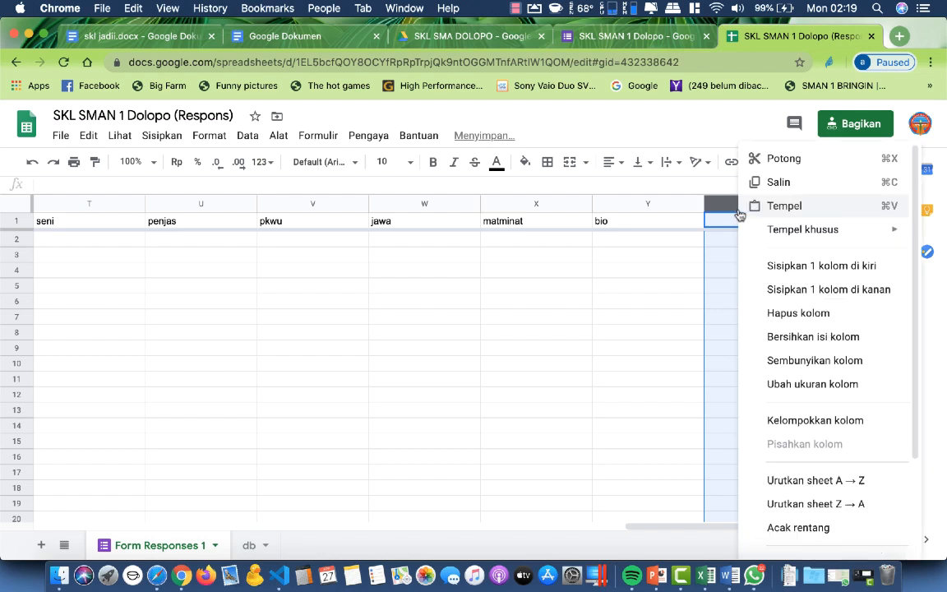
{"action": "left_click", "coordinate": [791, 266]}
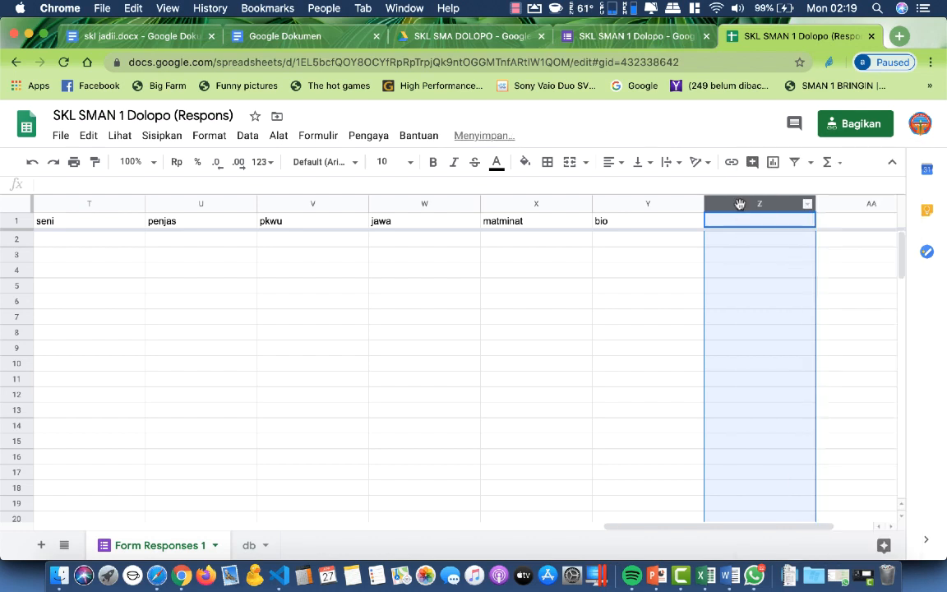
{"action": "right_click", "coordinate": [744, 205]}
{"action": "left_click", "coordinate": [783, 267]}
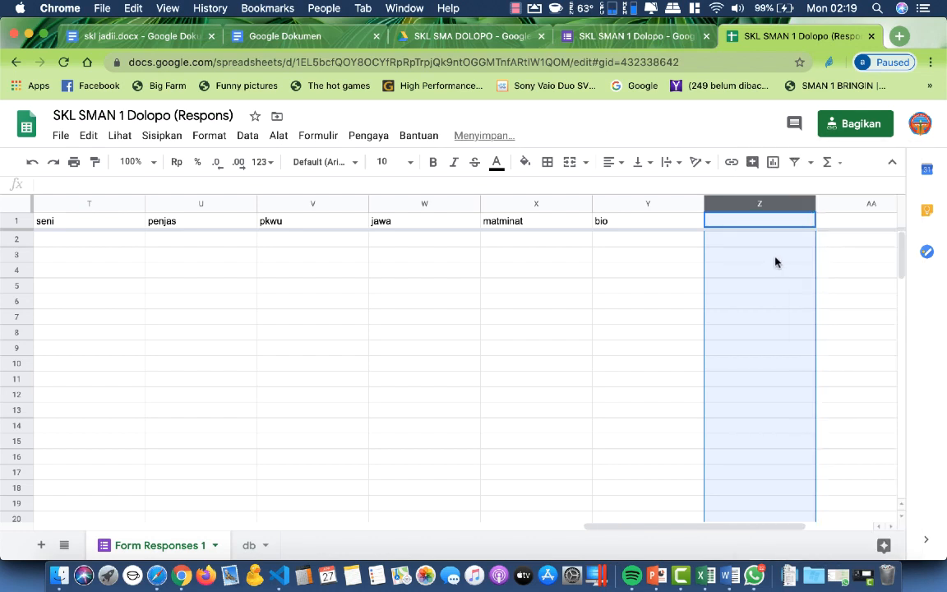
{"action": "right_click", "coordinate": [776, 262]}
{"action": "left_click", "coordinate": [784, 267]}
Step: Fill the lookup formula under the bio header from Y1 across to AA1
{"action": "left_click", "coordinate": [622, 223]}
{"action": "left_click_drag", "start_coordinate": [703, 228], "coordinate": [845, 222]}
Step: Insert three blank columns around column AD, one to its right and two to its left
{"action": "scroll", "coordinate": [734, 305], "scroll_direction": "right", "scroll_amount": 5}
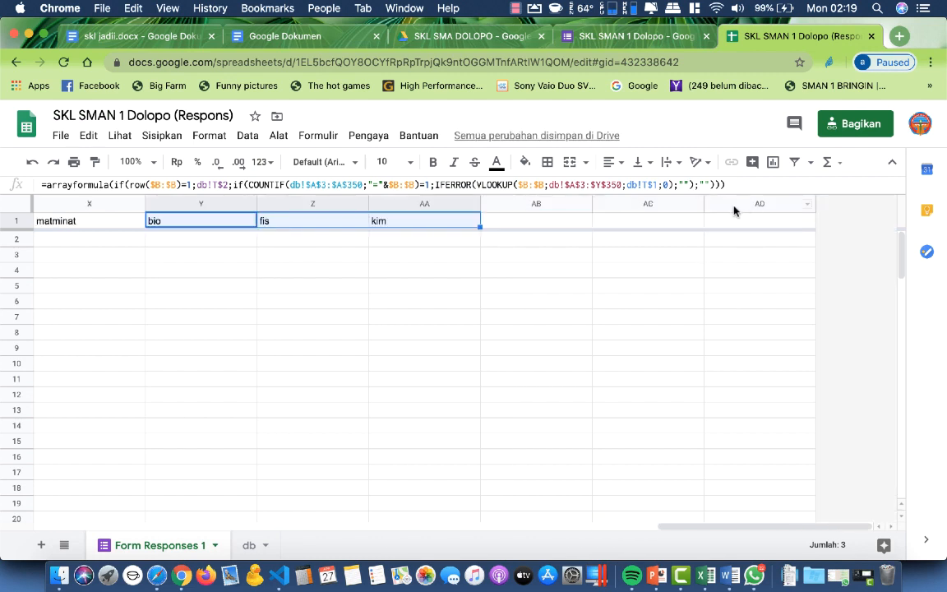
{"action": "right_click", "coordinate": [734, 205]}
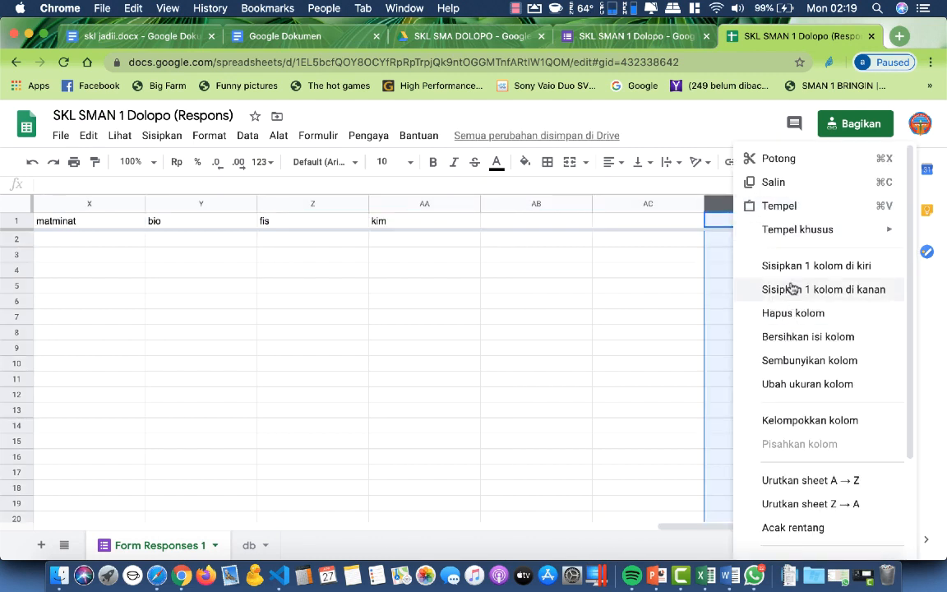
{"action": "left_click", "coordinate": [791, 288]}
{"action": "right_click", "coordinate": [748, 202]}
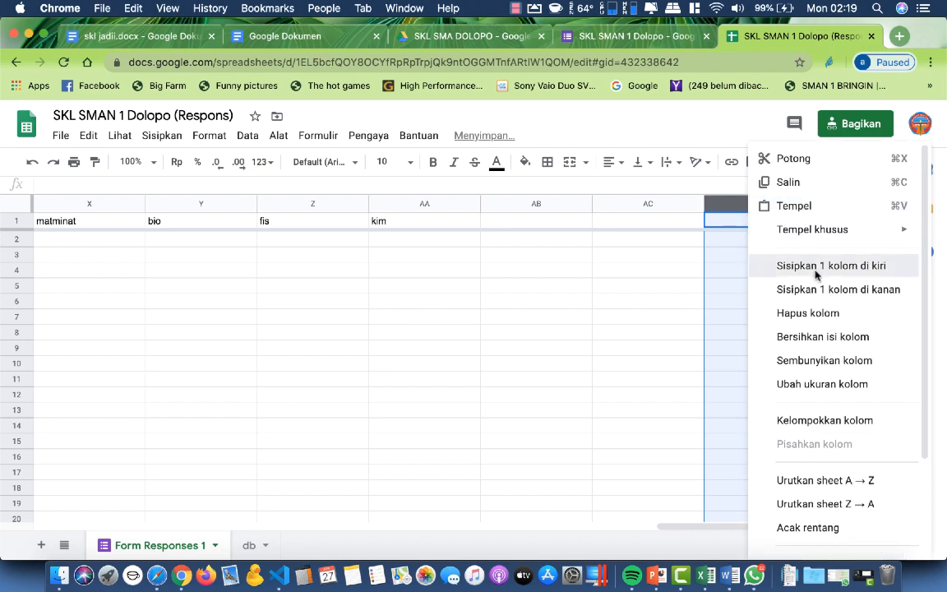
{"action": "left_click", "coordinate": [816, 271]}
{"action": "right_click", "coordinate": [738, 205]}
{"action": "left_click", "coordinate": [813, 265]}
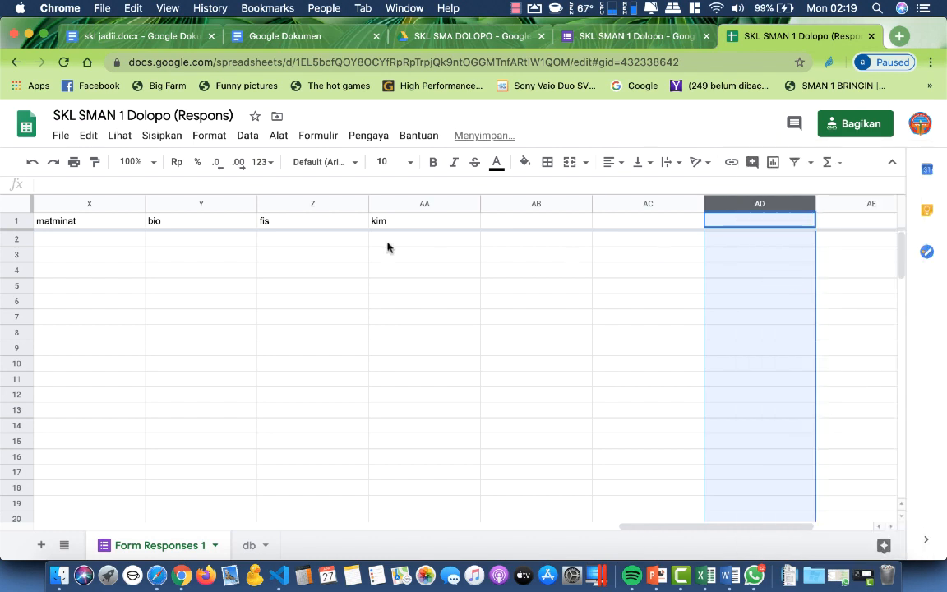
Step: Fill the lookup formula under the kim header from AA1 across to AD1
{"action": "left_click", "coordinate": [391, 224]}
{"action": "left_click_drag", "start_coordinate": [479, 224], "coordinate": [714, 269]}
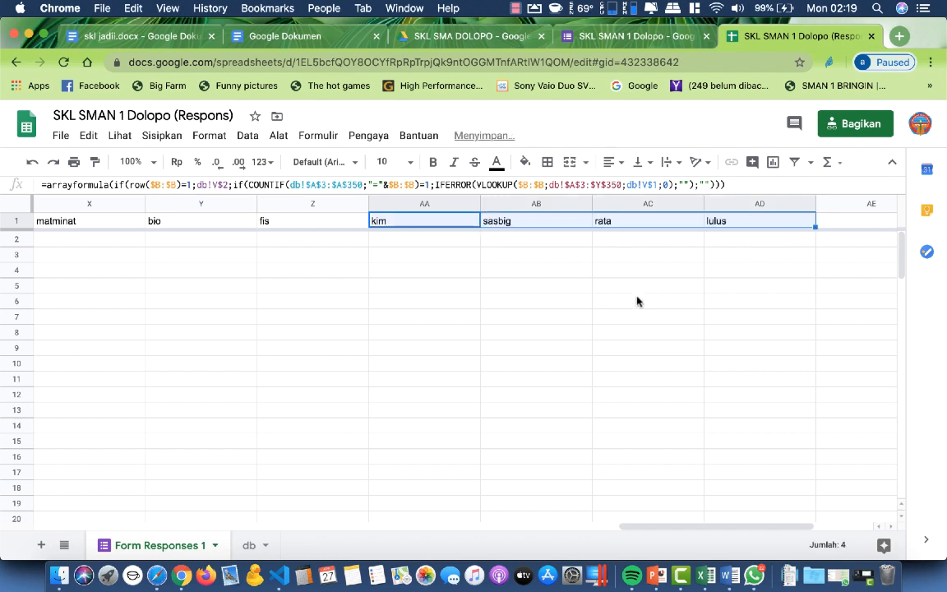
{"action": "scroll", "coordinate": [528, 361], "scroll_direction": "left", "scroll_amount": 15}
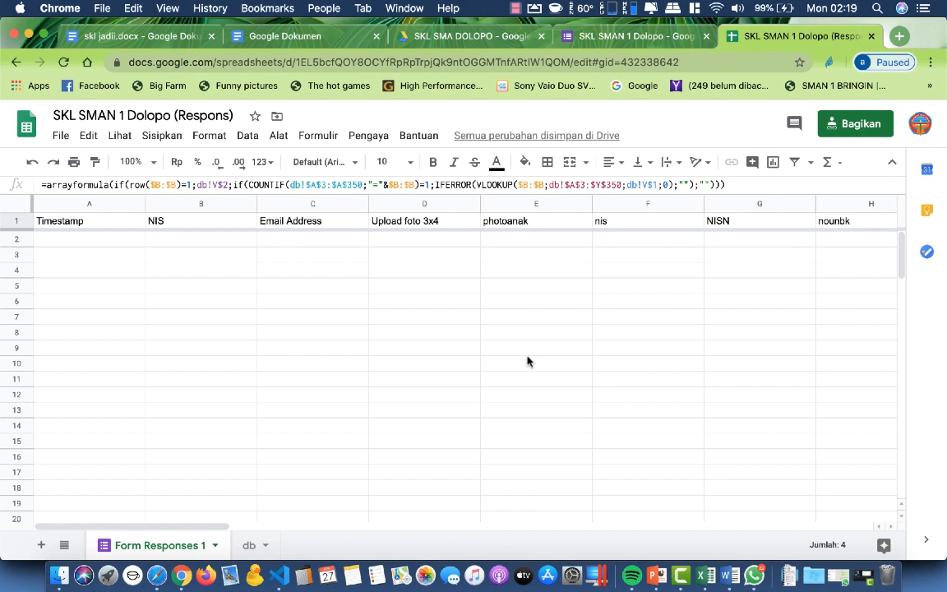
{"action": "left_click", "coordinate": [475, 349]}
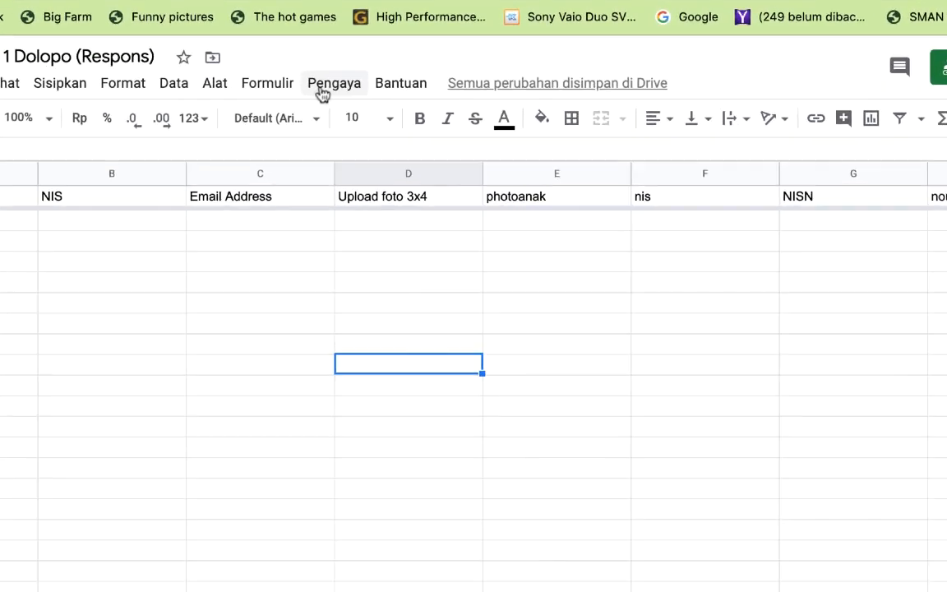
Step: Look for Autocrat in the add-on marketplace and close the marketplace
{"action": "left_click", "coordinate": [368, 135]}
{"action": "mouse_move", "coordinate": [359, 170]}
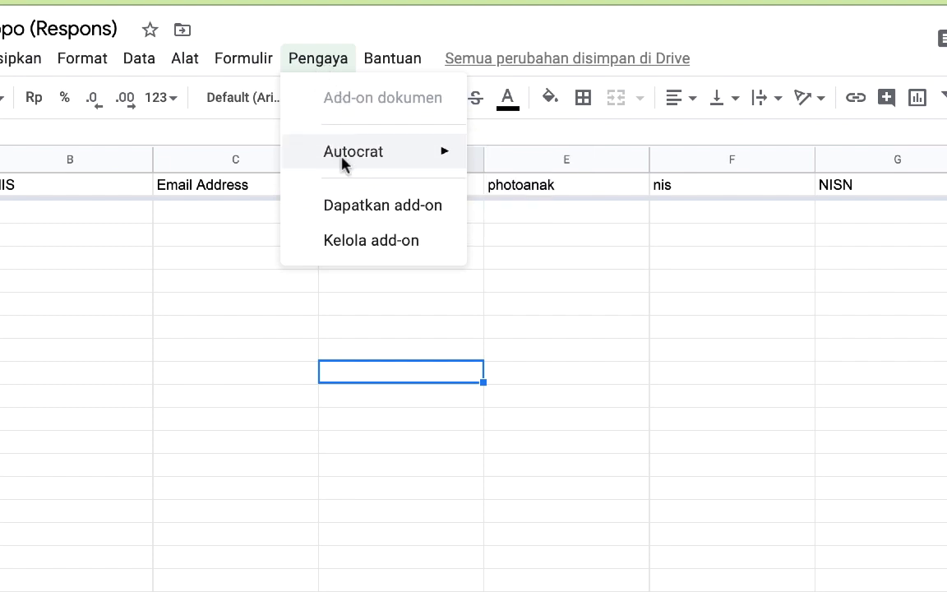
{"action": "left_click", "coordinate": [319, 74]}
{"action": "left_click", "coordinate": [320, 72]}
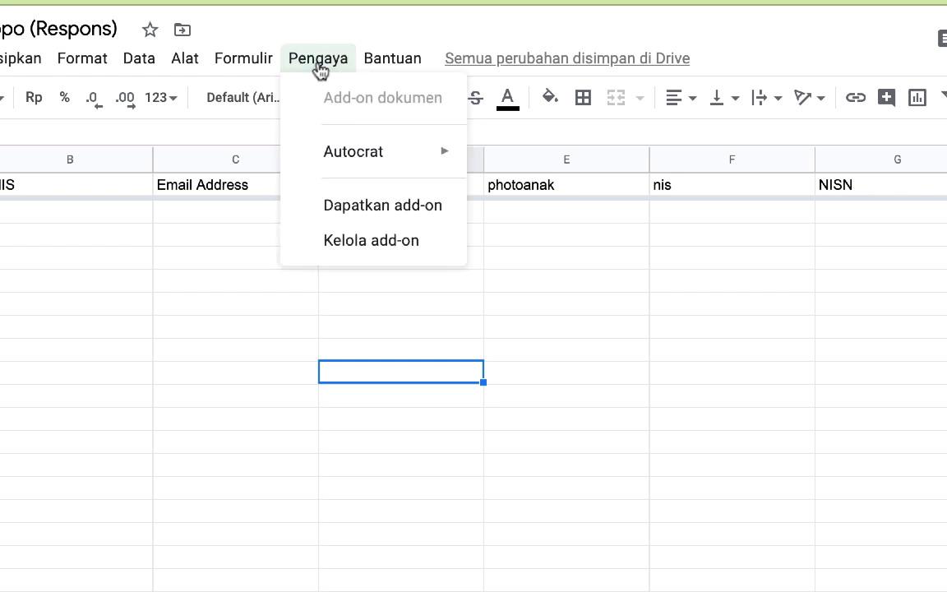
{"action": "left_click", "coordinate": [368, 213]}
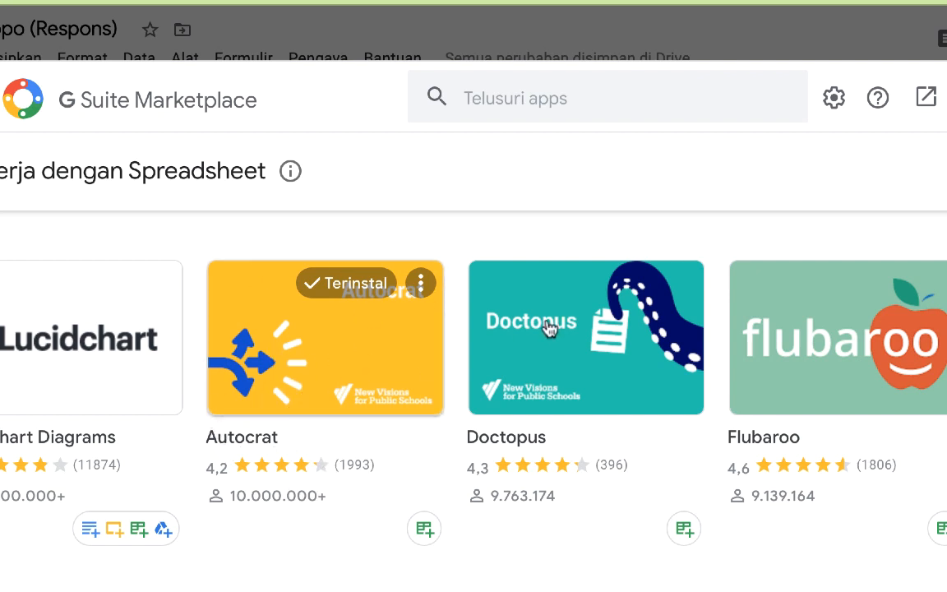
{"action": "left_click", "coordinate": [946, 97]}
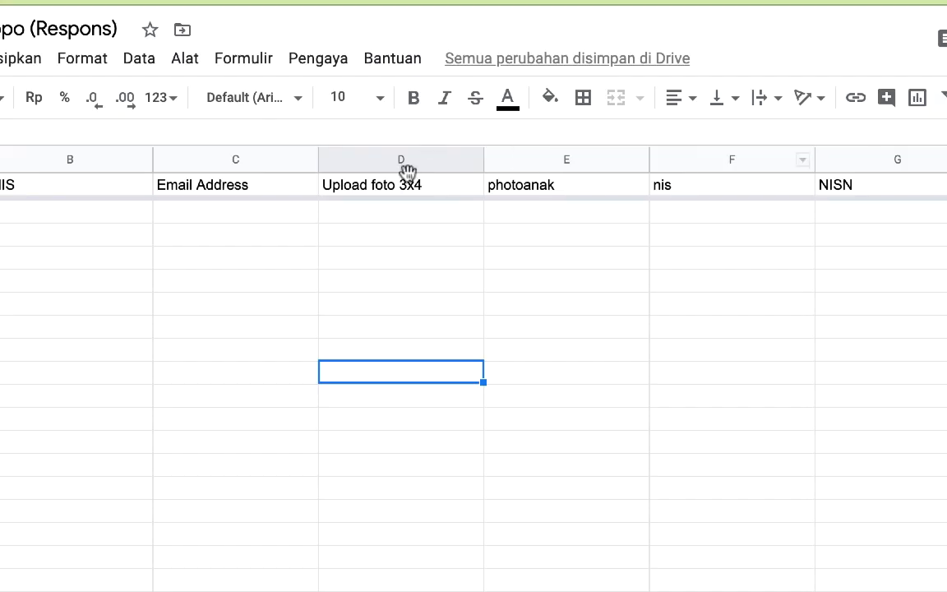
{"action": "left_click", "coordinate": [316, 65]}
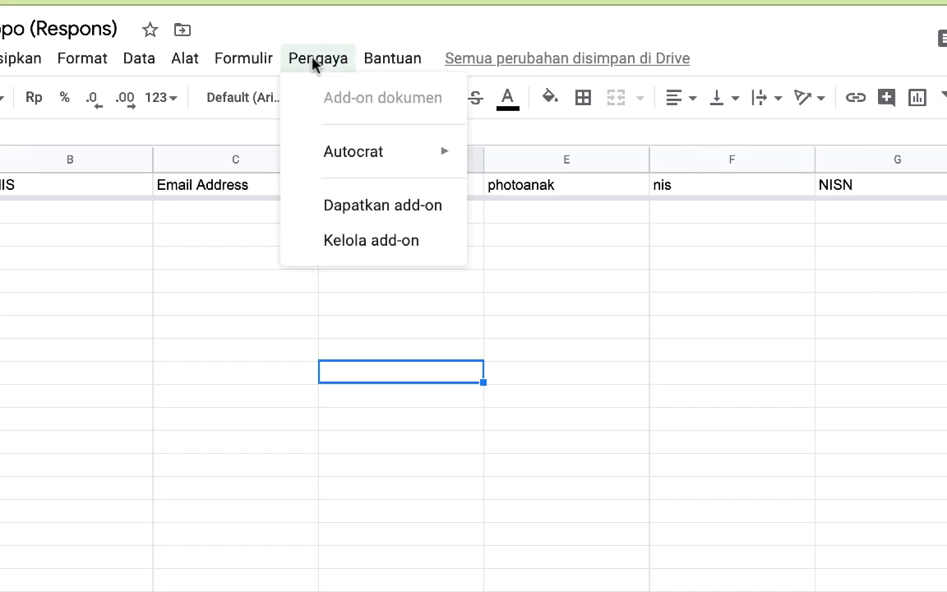
{"action": "left_click", "coordinate": [543, 161]}
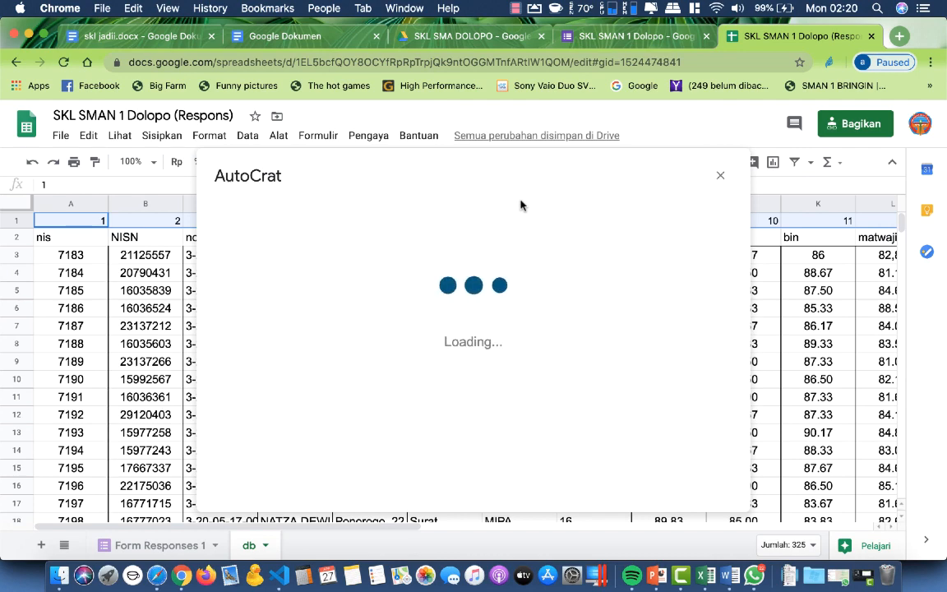
{"action": "left_click", "coordinate": [718, 178]}
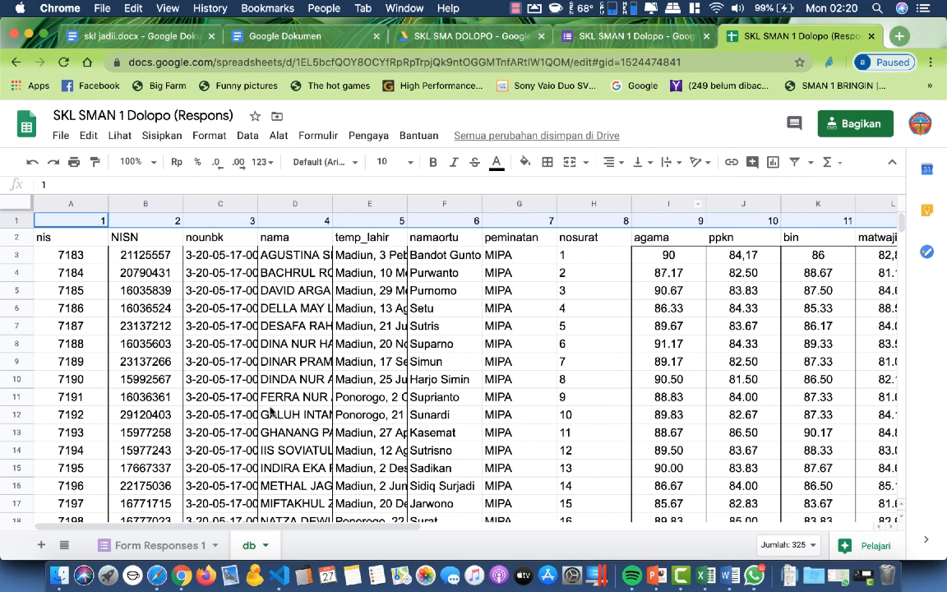
Step: Return to the Form Responses 1 sheet and launch the Autocrat add-on from there
{"action": "left_click", "coordinate": [168, 544]}
{"action": "left_click", "coordinate": [563, 291]}
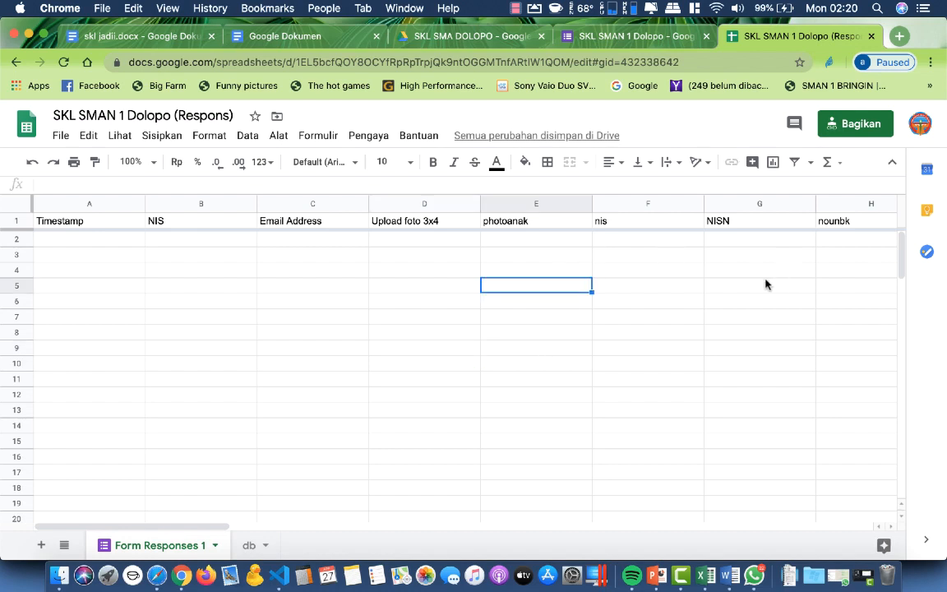
{"action": "scroll", "coordinate": [765, 285], "scroll_direction": "right", "scroll_amount": 15}
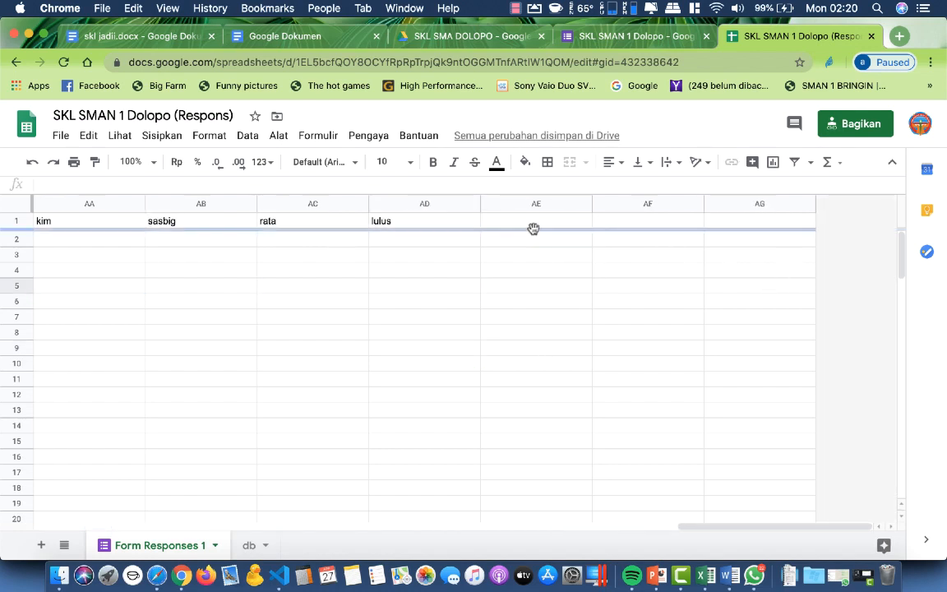
{"action": "left_click", "coordinate": [535, 222]}
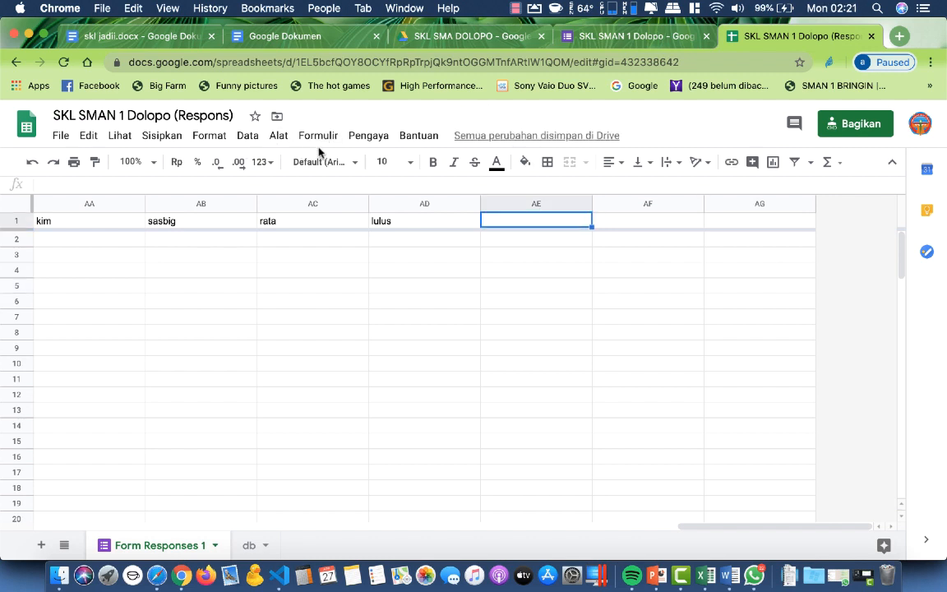
{"action": "left_click", "coordinate": [369, 138]}
{"action": "mouse_move", "coordinate": [405, 212]}
{"action": "left_click", "coordinate": [509, 204]}
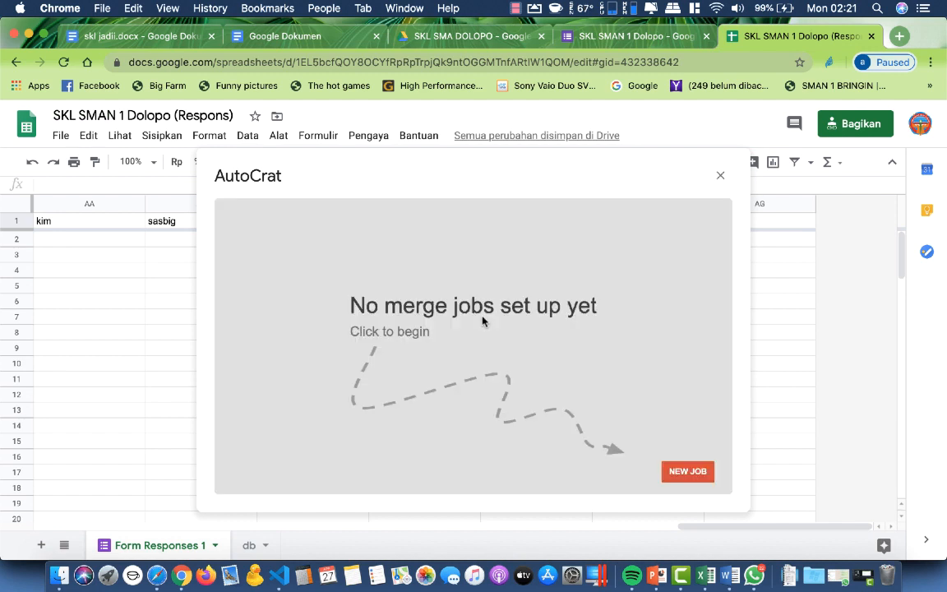
Step: Create a new merge job named SKL SMAN 1 DOLOPO and continue to choosing its template
{"action": "left_click", "coordinate": [685, 474]}
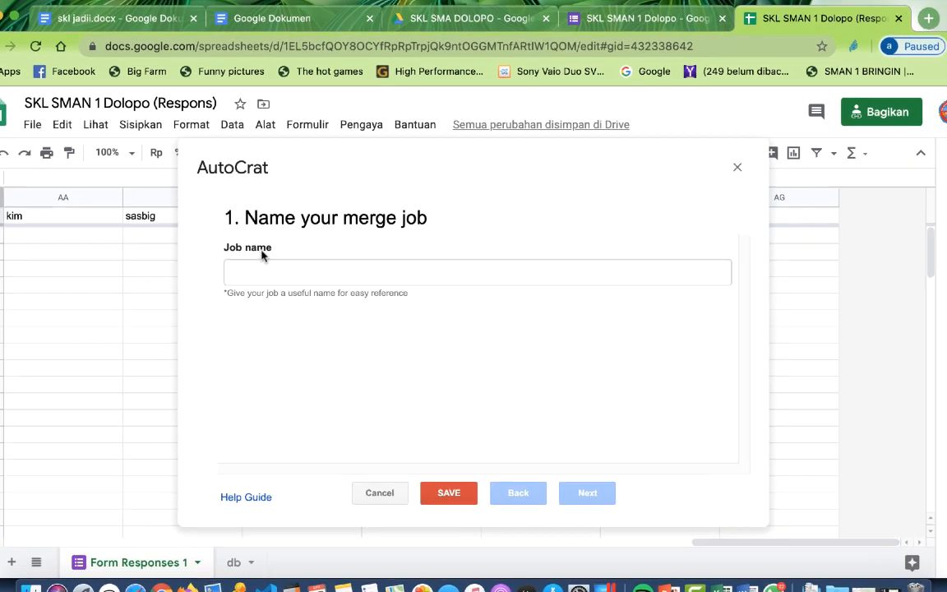
{"action": "left_click", "coordinate": [276, 271]}
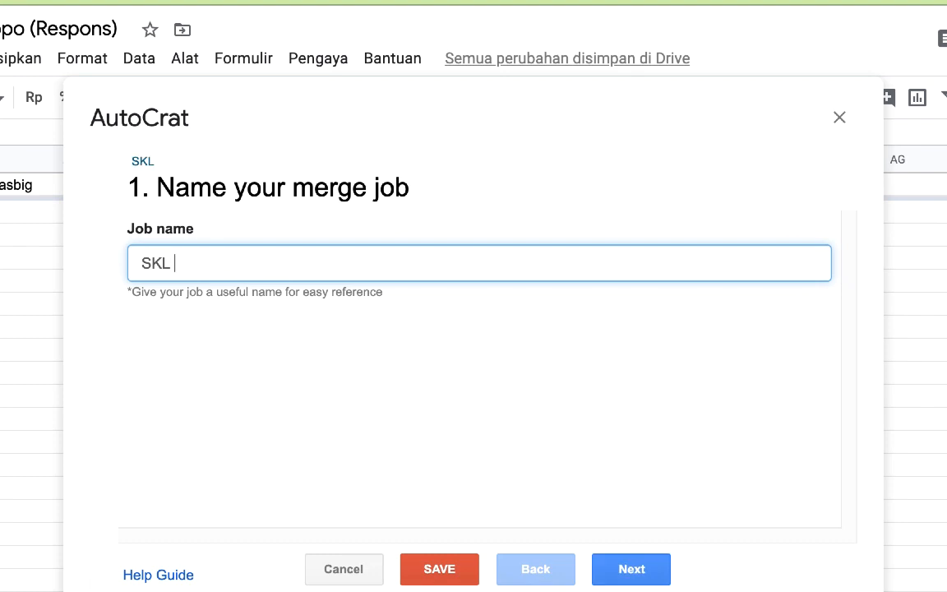
{"action": "type", "text": "SMAN 1 D"}
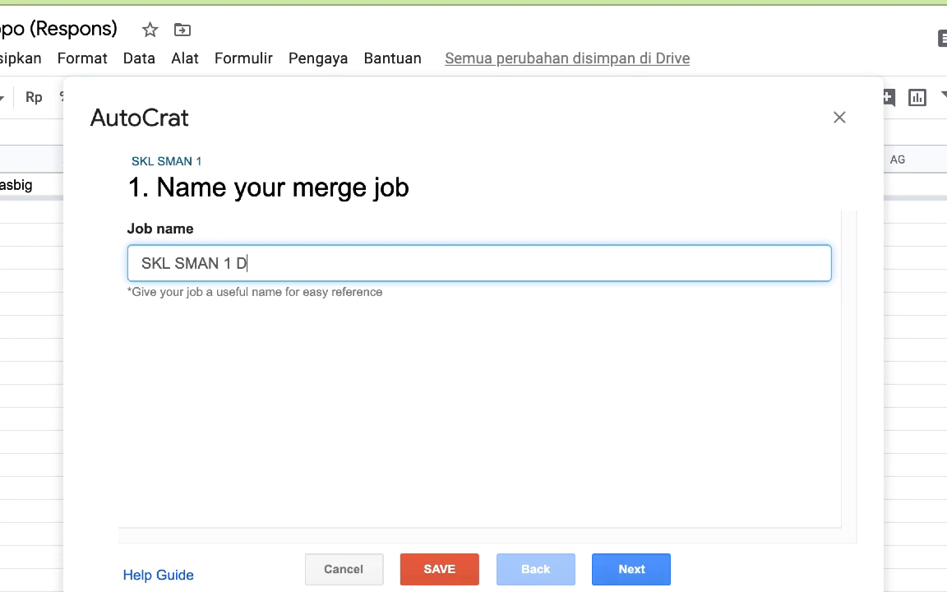
{"action": "type", "text": "OLOPO"}
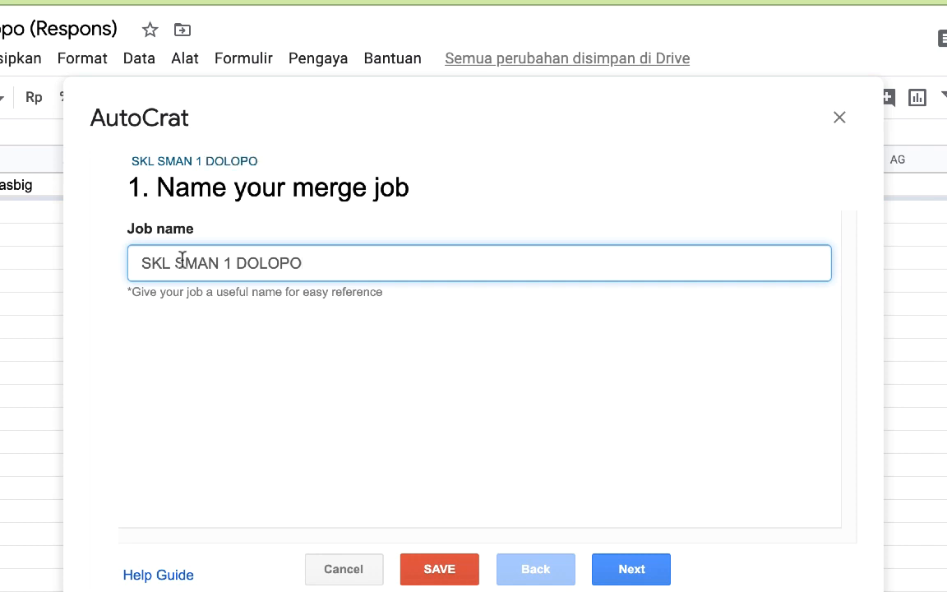
{"action": "left_click", "coordinate": [630, 575]}
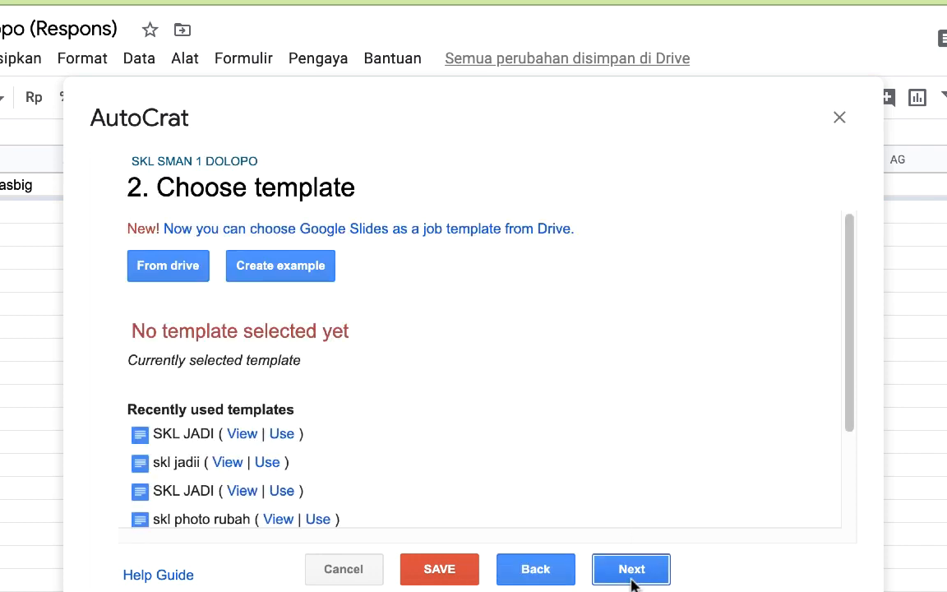
Step: Choose the SKL JADI document from Drive as the merge template and continue to mapping the source data
{"action": "left_click", "coordinate": [186, 269]}
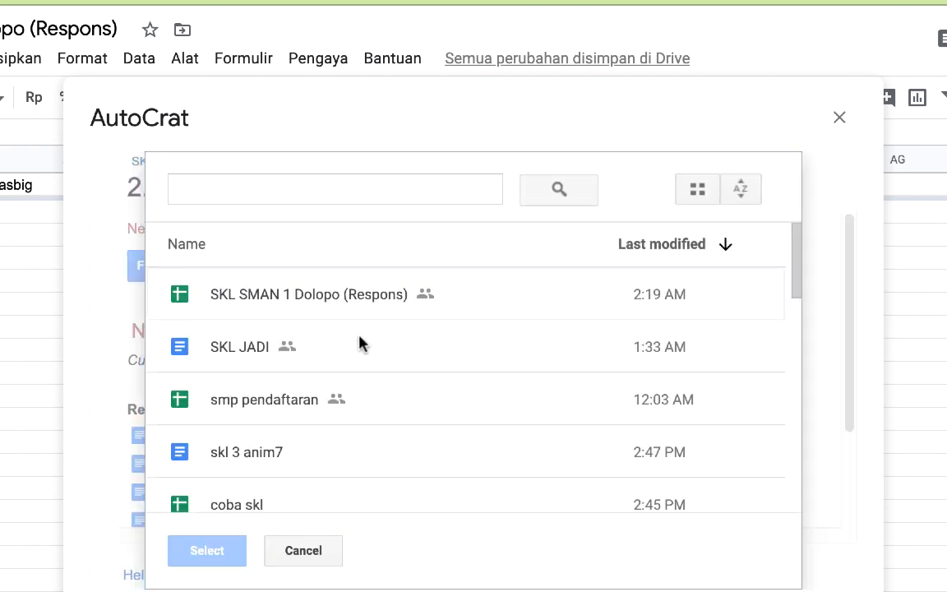
{"action": "left_click", "coordinate": [243, 355]}
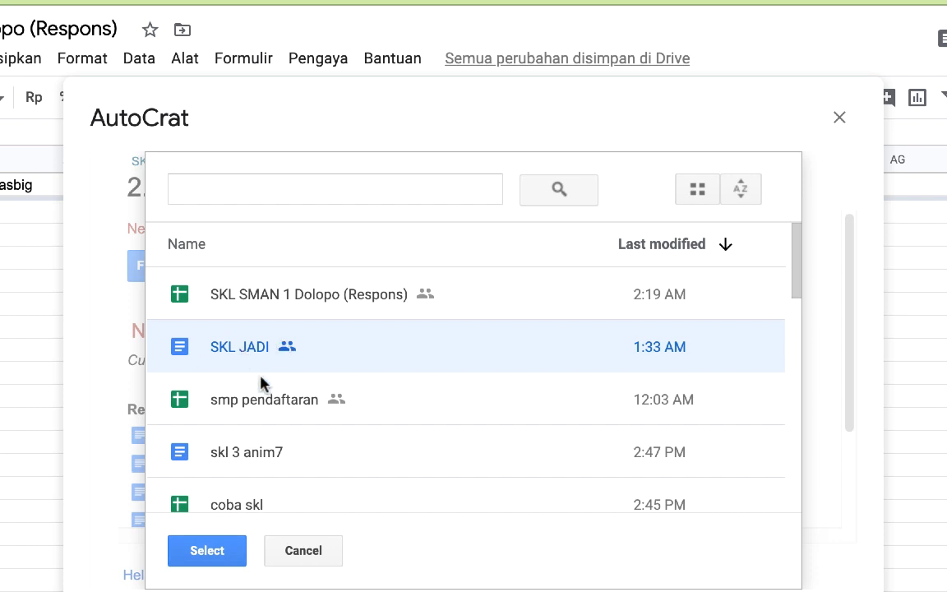
{"action": "left_click", "coordinate": [214, 557]}
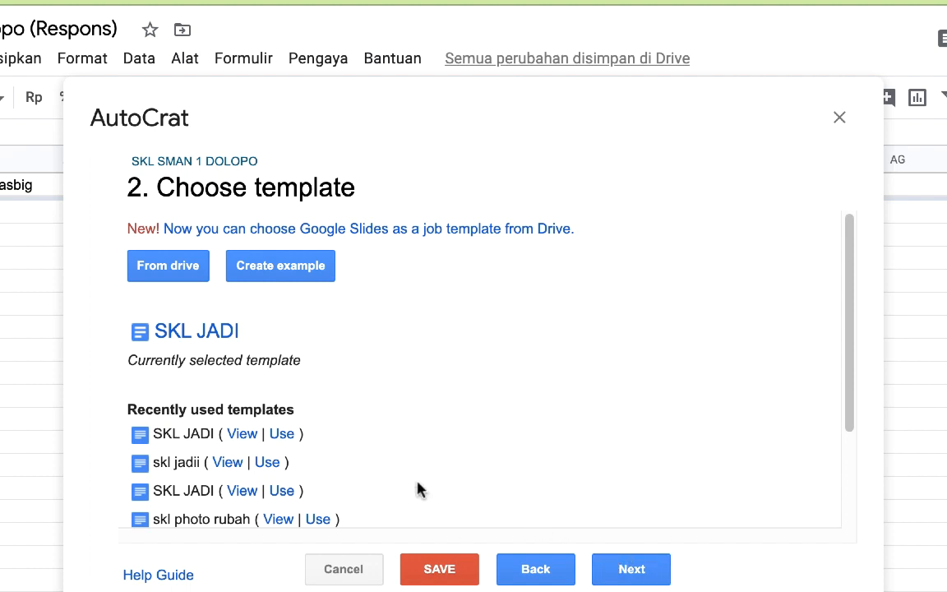
{"action": "left_click", "coordinate": [640, 571]}
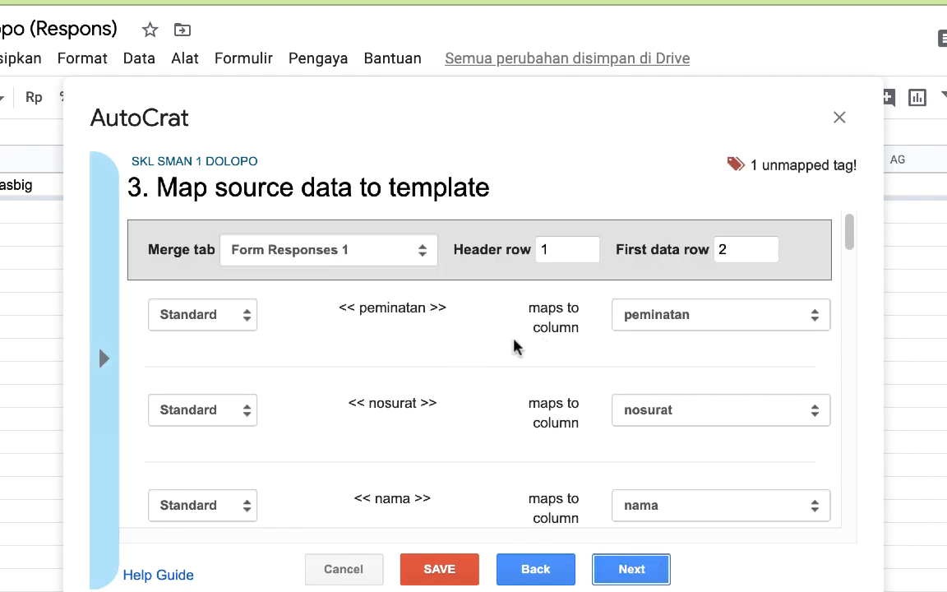
Step: Map the template's NIS tag to the lowercase nis column of Form Responses 1
{"action": "scroll", "coordinate": [458, 337], "scroll_direction": "down", "scroll_amount": 1}
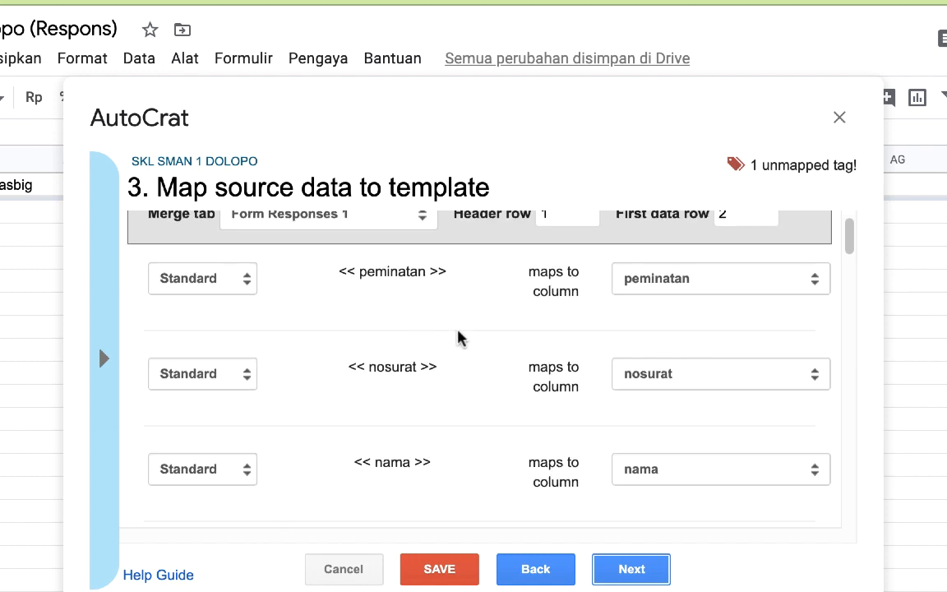
{"action": "scroll", "coordinate": [652, 314], "scroll_direction": "down", "scroll_amount": 1}
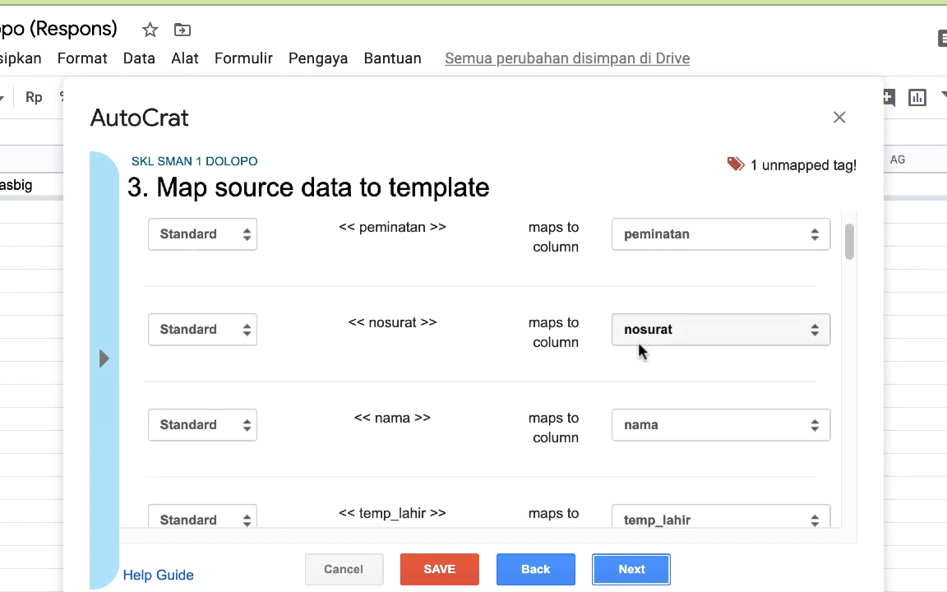
{"action": "scroll", "coordinate": [641, 349], "scroll_direction": "down", "scroll_amount": 2}
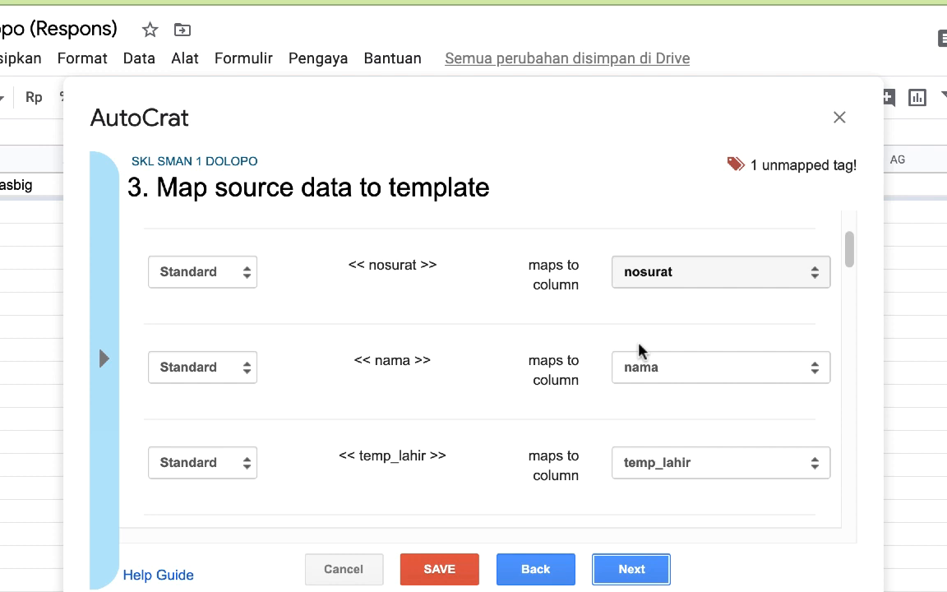
{"action": "scroll", "coordinate": [641, 349], "scroll_direction": "down", "scroll_amount": 1}
{"action": "scroll", "coordinate": [641, 362], "scroll_direction": "down", "scroll_amount": 2}
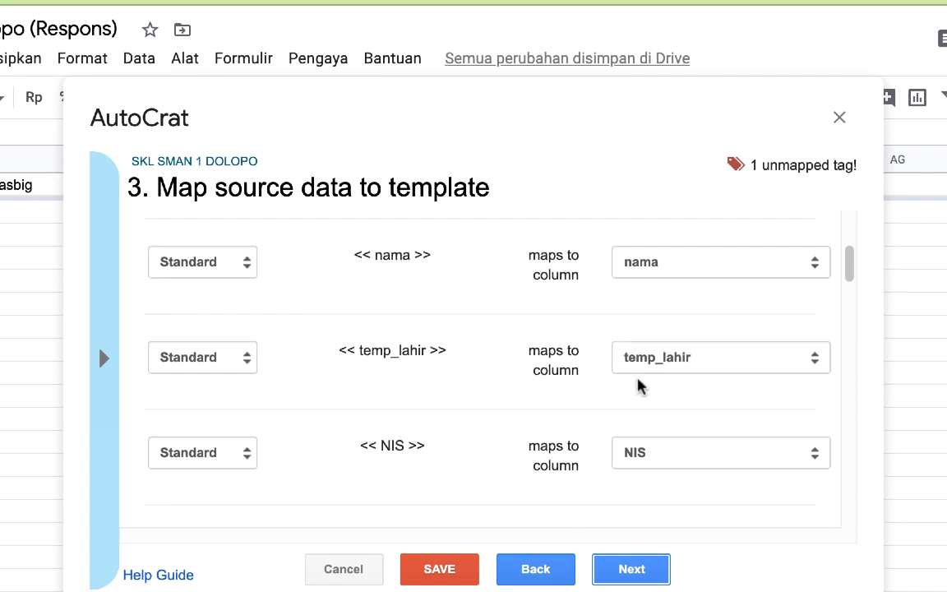
{"action": "scroll", "coordinate": [640, 386], "scroll_direction": "down", "scroll_amount": 1}
{"action": "left_click", "coordinate": [662, 417]}
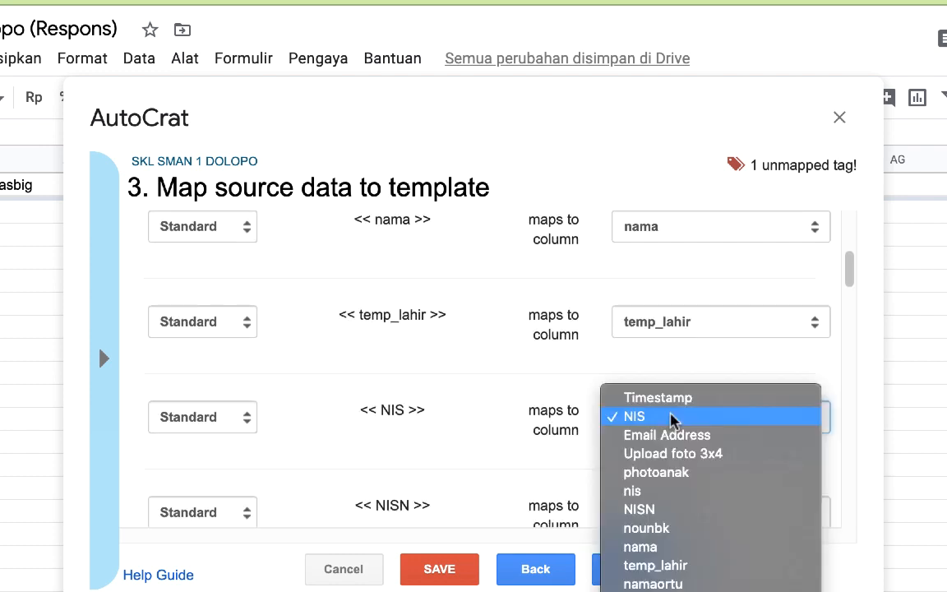
{"action": "left_click", "coordinate": [668, 492]}
Step: Set the template's foto tag to the Image type and map its image URL to the photoanak column
{"action": "scroll", "coordinate": [479, 402], "scroll_direction": "down", "scroll_amount": 1}
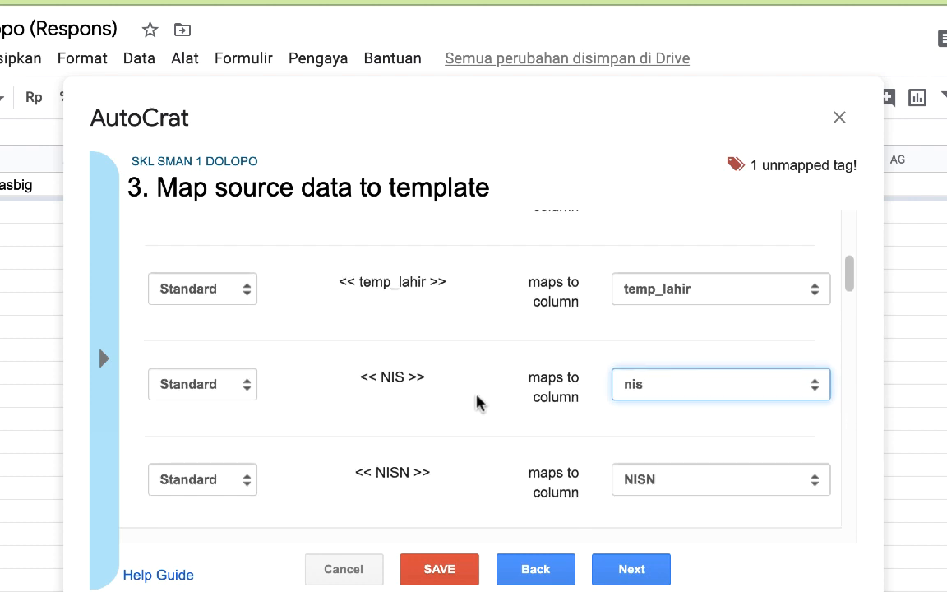
{"action": "scroll", "coordinate": [480, 402], "scroll_direction": "down", "scroll_amount": 3}
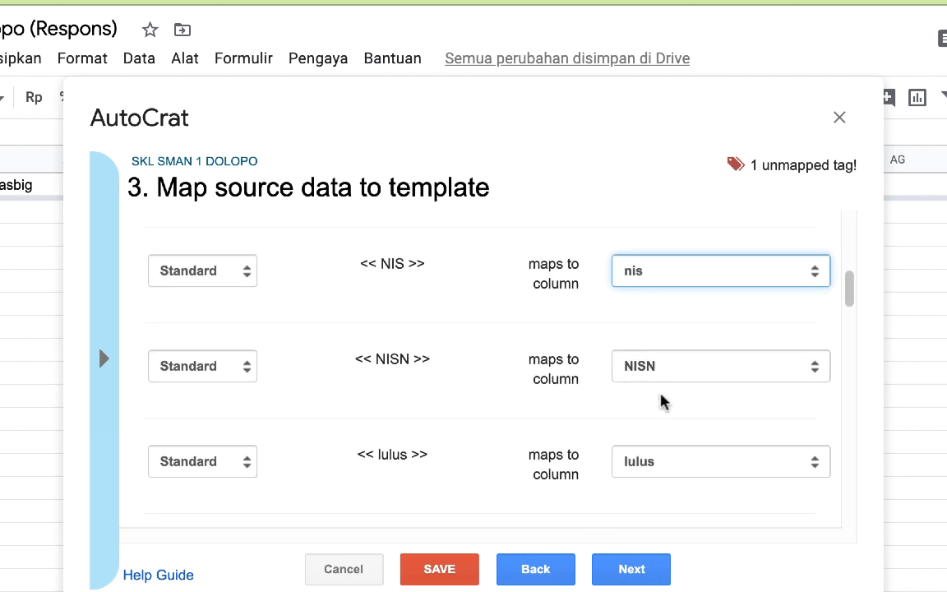
{"action": "scroll", "coordinate": [661, 402], "scroll_direction": "down", "scroll_amount": 10}
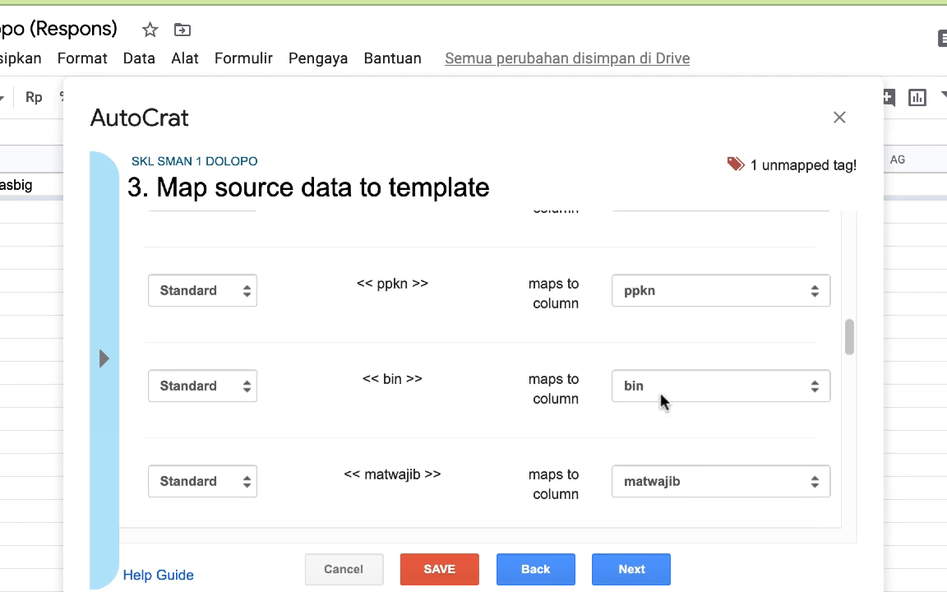
{"action": "scroll", "coordinate": [662, 402], "scroll_direction": "down", "scroll_amount": 5}
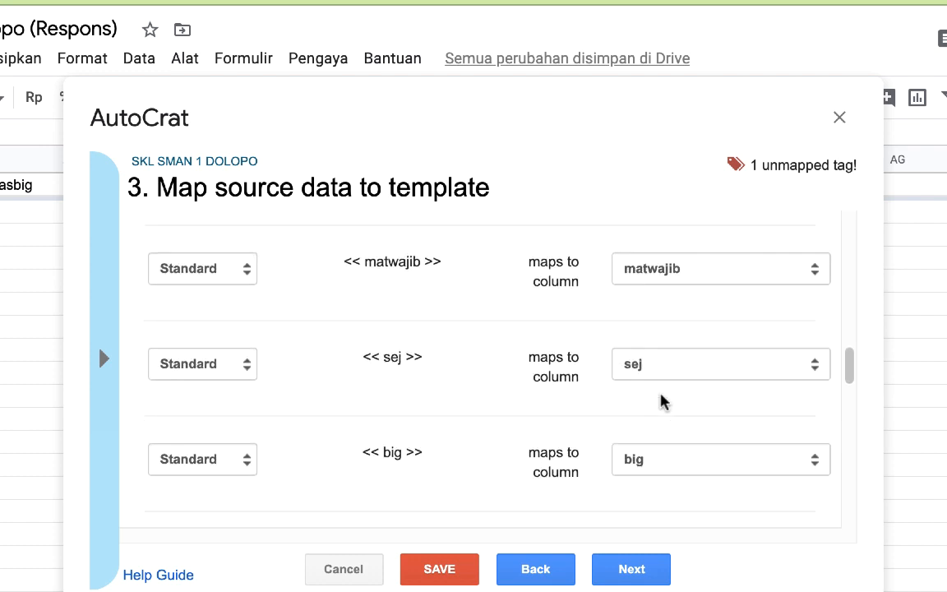
{"action": "scroll", "coordinate": [662, 402], "scroll_direction": "down", "scroll_amount": 4}
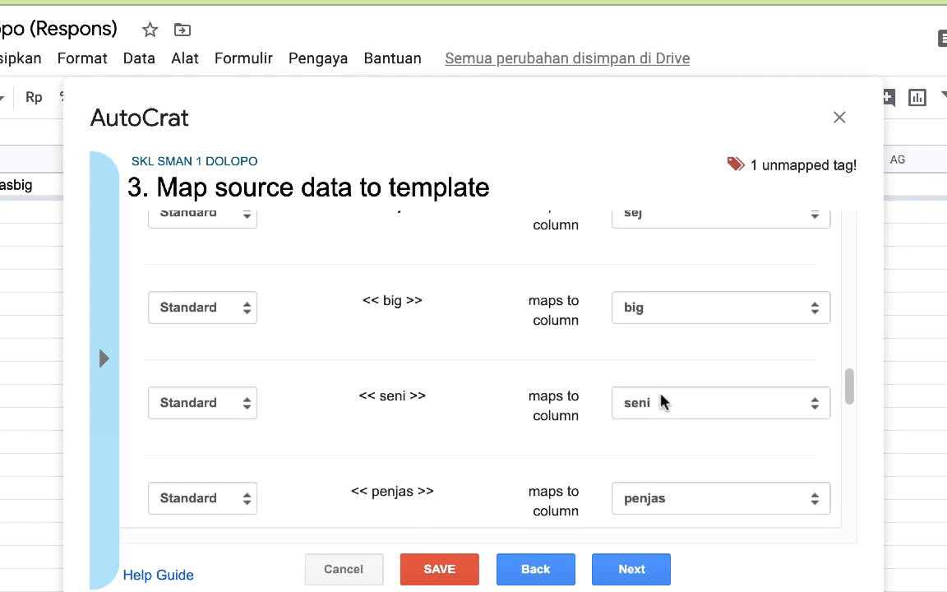
{"action": "scroll", "coordinate": [661, 401], "scroll_direction": "down", "scroll_amount": 18}
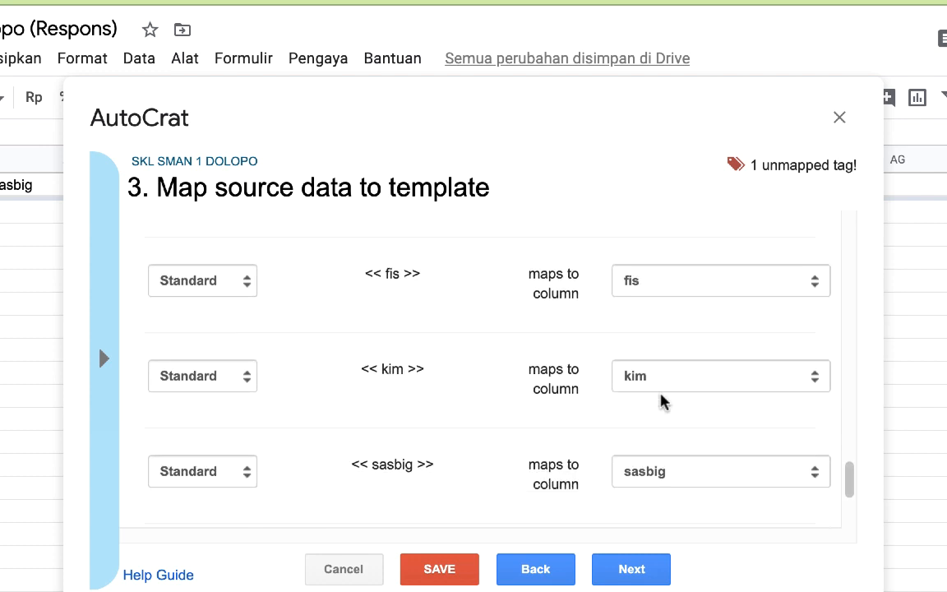
{"action": "scroll", "coordinate": [662, 402], "scroll_direction": "down", "scroll_amount": 5}
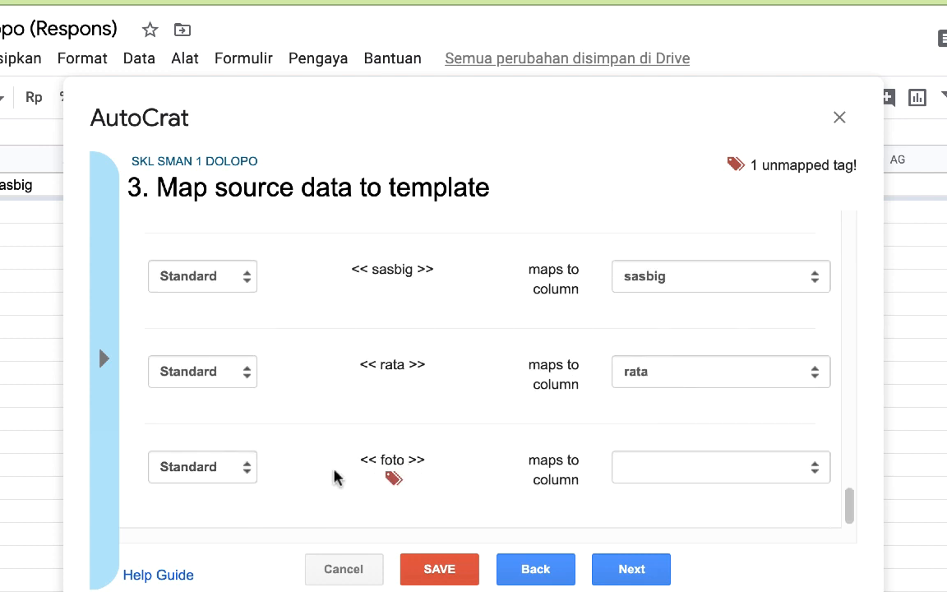
{"action": "left_click", "coordinate": [213, 467]}
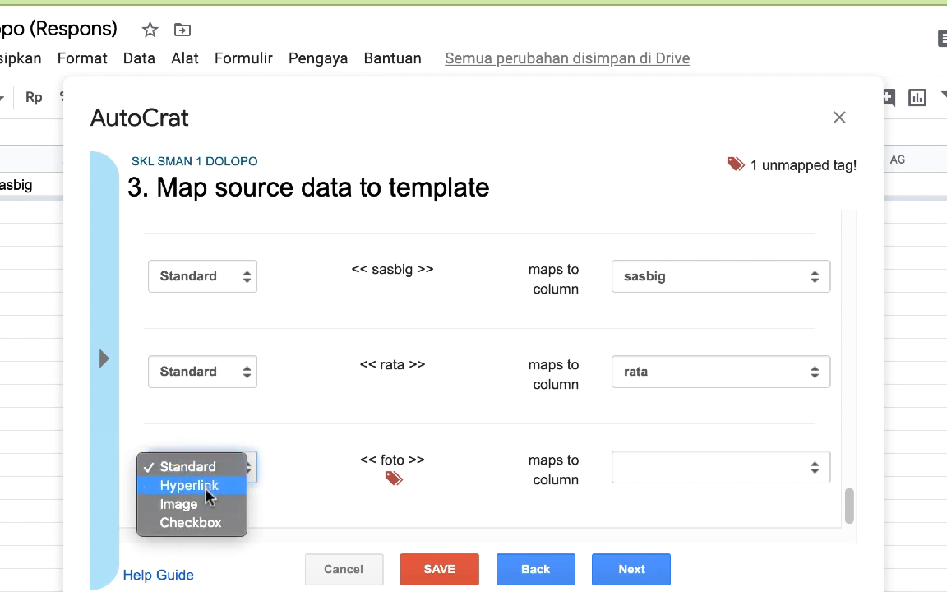
{"action": "left_click", "coordinate": [182, 503]}
{"action": "scroll", "coordinate": [686, 487], "scroll_direction": "down", "scroll_amount": 3}
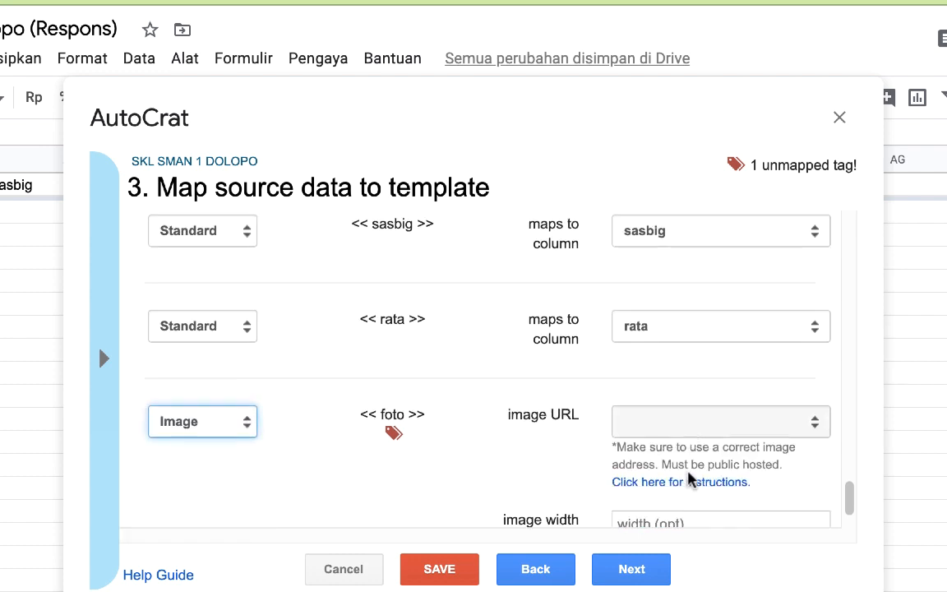
{"action": "left_click", "coordinate": [805, 362]}
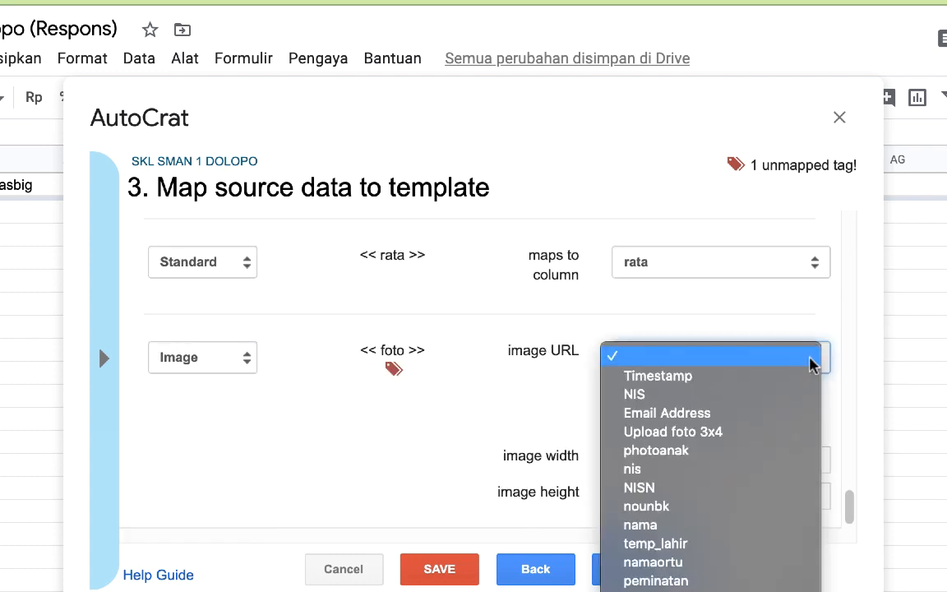
{"action": "left_click", "coordinate": [694, 449]}
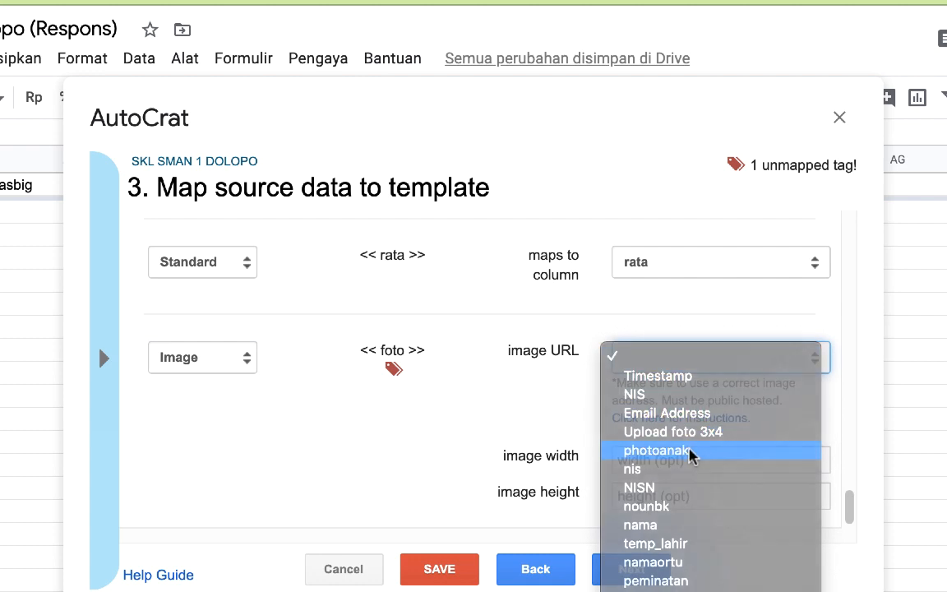
Step: Set the foto image's width to 110 and height to 140, and continue to the file settings
{"action": "left_click", "coordinate": [664, 465]}
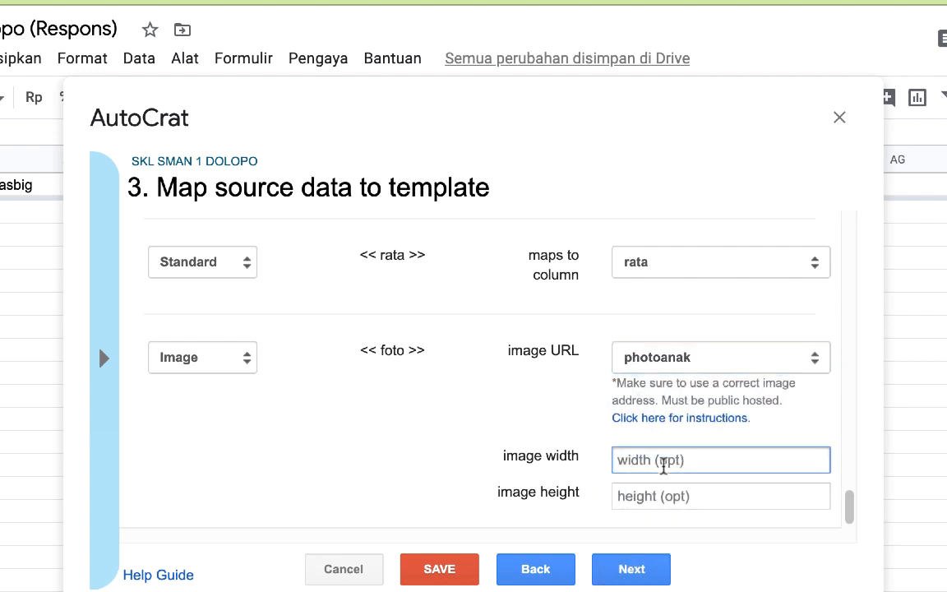
{"action": "type", "text": "110"}
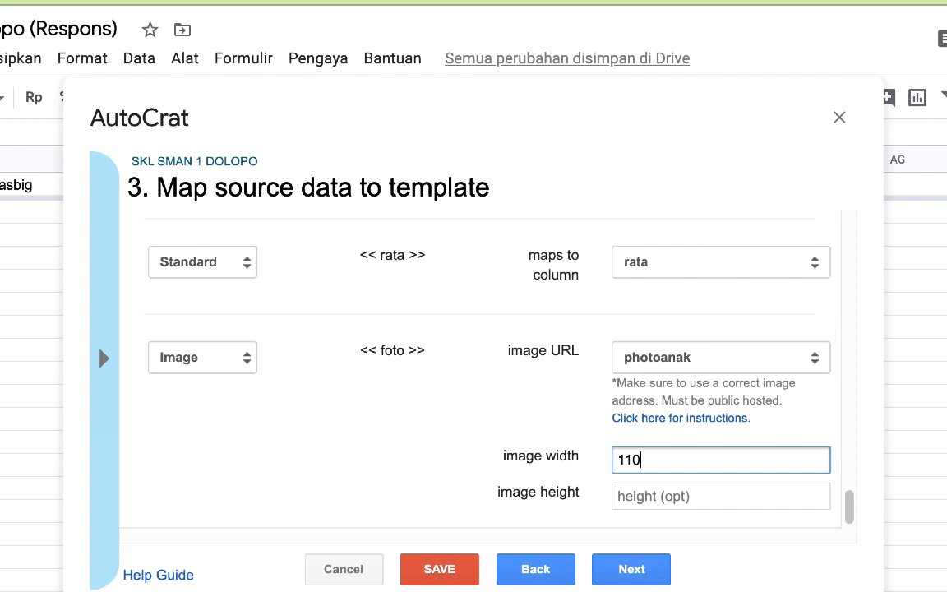
{"action": "left_click", "coordinate": [659, 496]}
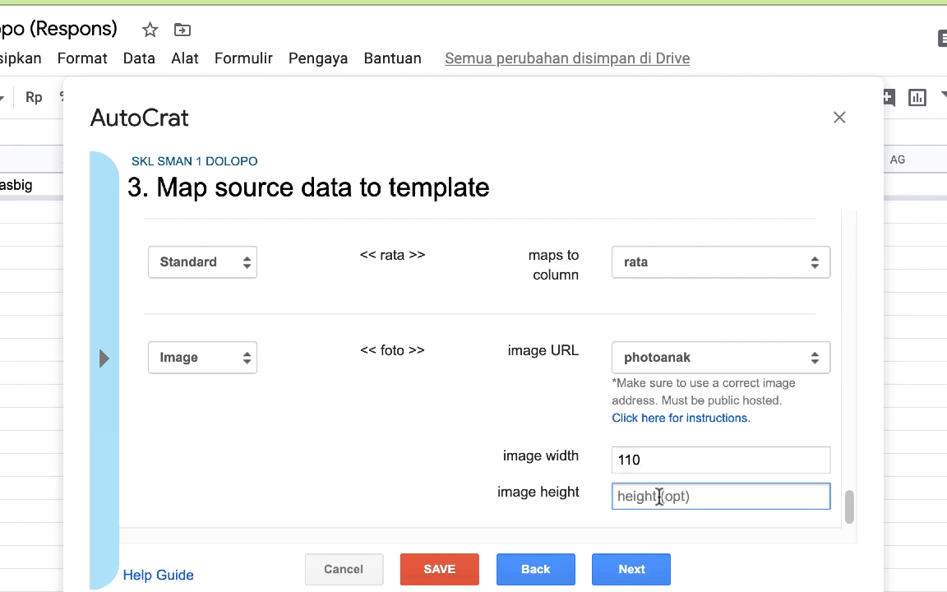
{"action": "type", "text": "1"}
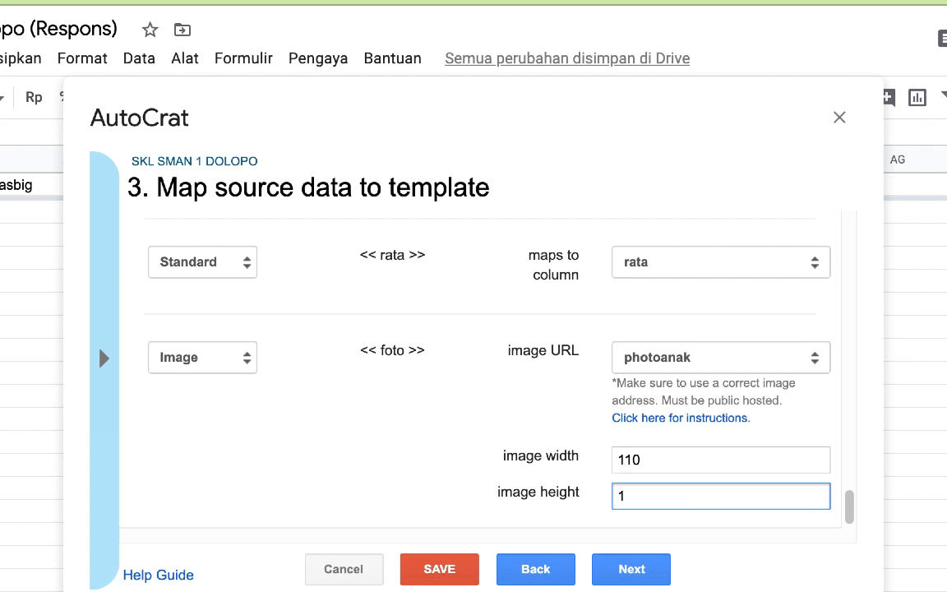
{"action": "type", "text": "40"}
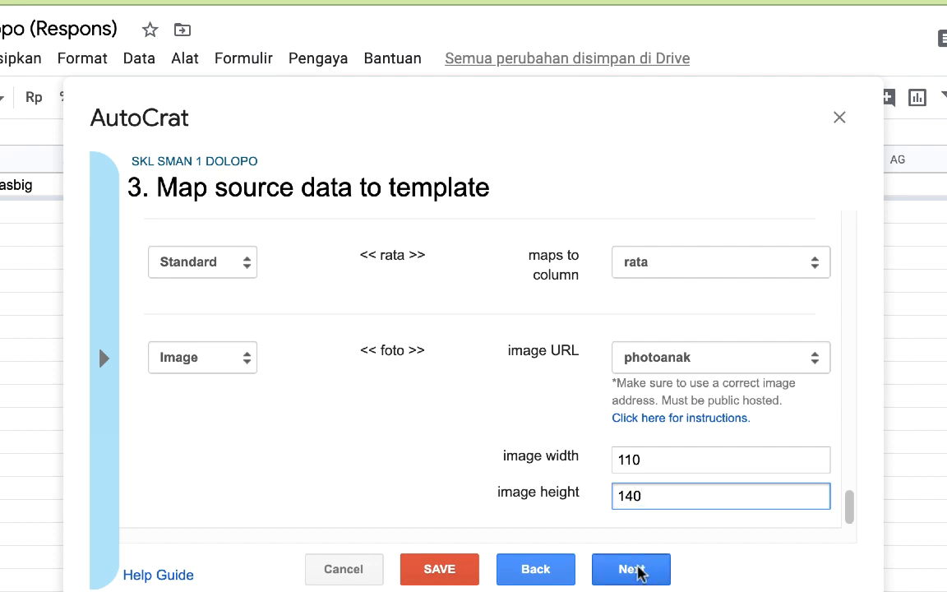
{"action": "left_click", "coordinate": [635, 569]}
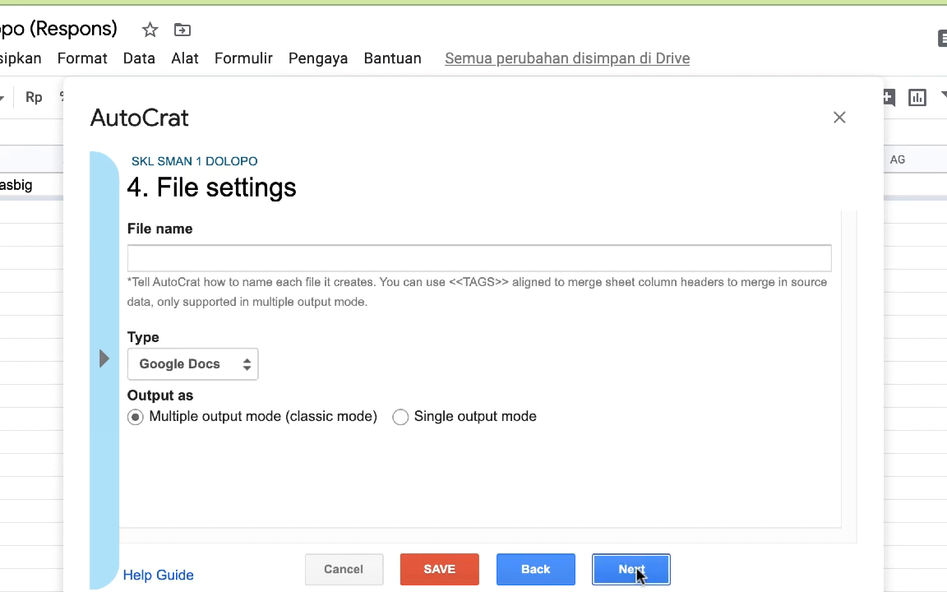
Step: Set the output type to PDF with the file name "SKL <<nama>> sma dolopo" and continue to the destination folder
{"action": "left_click", "coordinate": [244, 365]}
{"action": "left_click", "coordinate": [200, 384]}
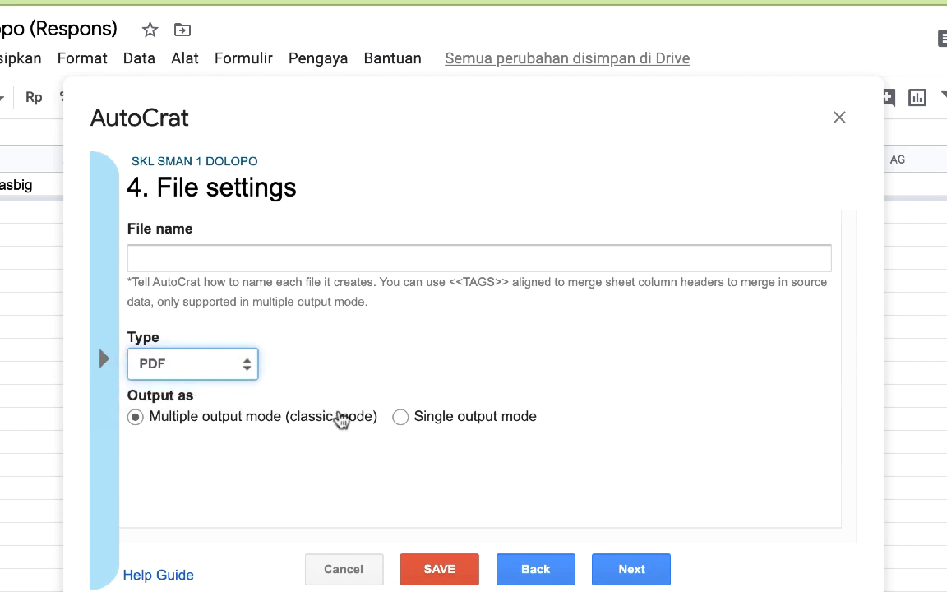
{"action": "left_click", "coordinate": [237, 258]}
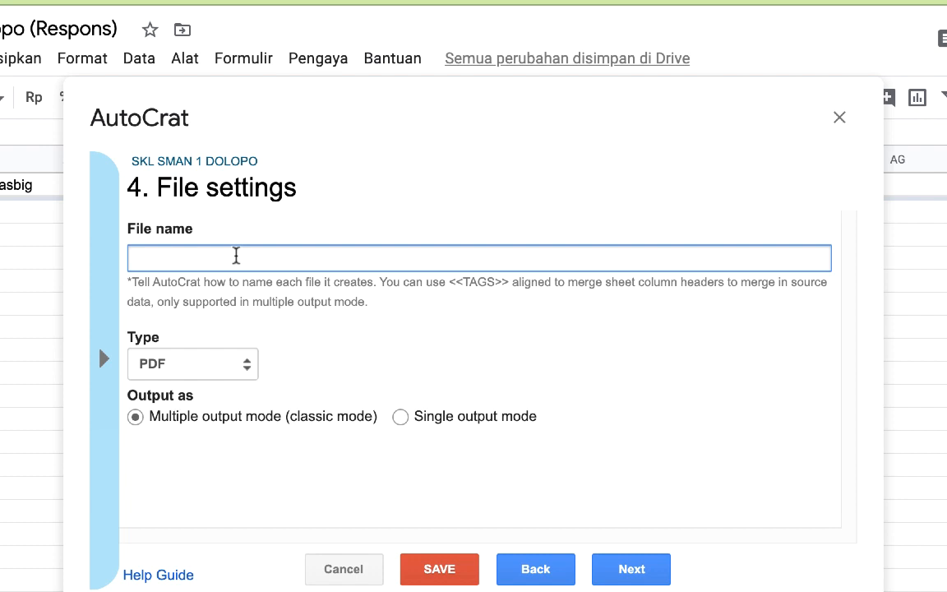
{"action": "type", "text": "SKL <<nama>>"}
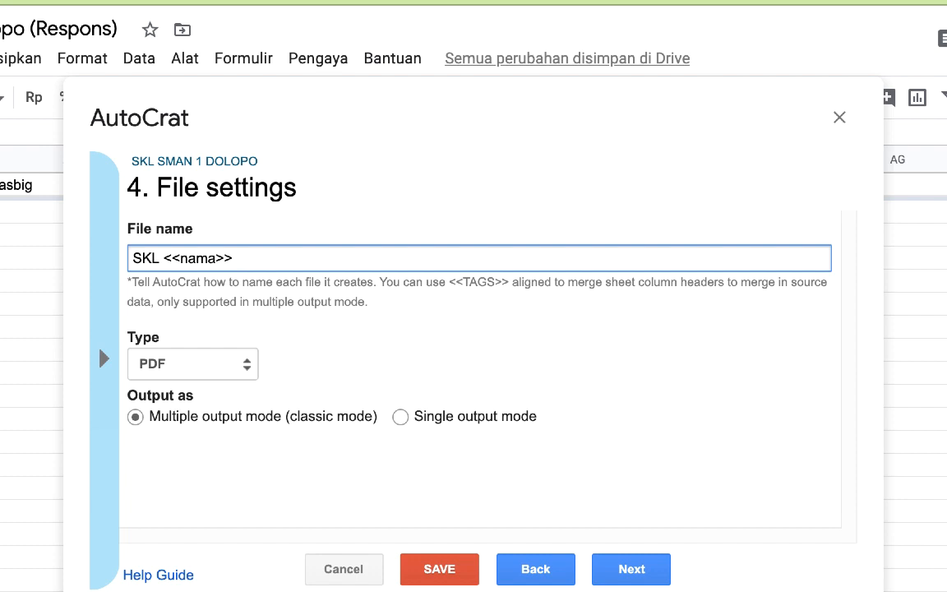
{"action": "type", "text": "sma dolopo"}
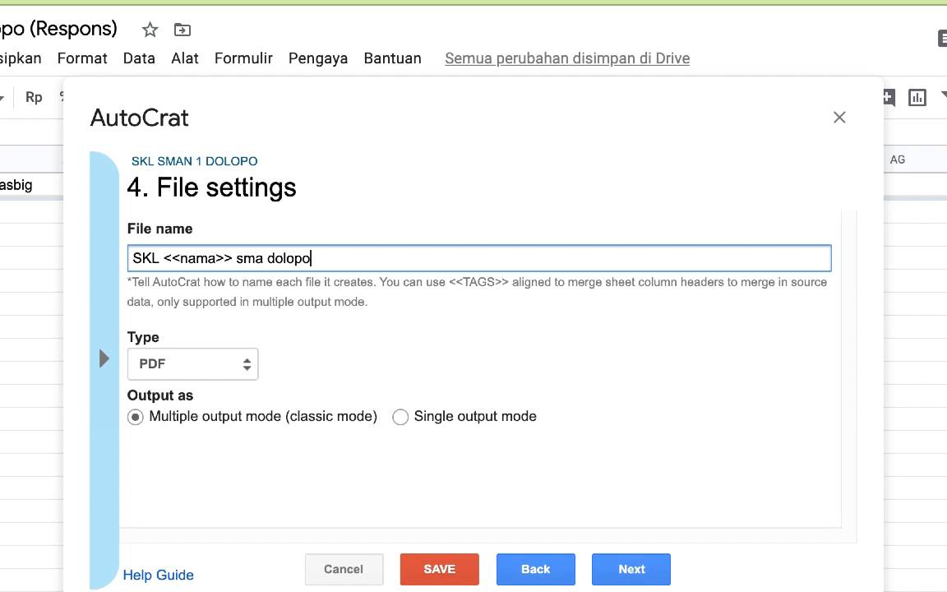
{"action": "left_click", "coordinate": [632, 571]}
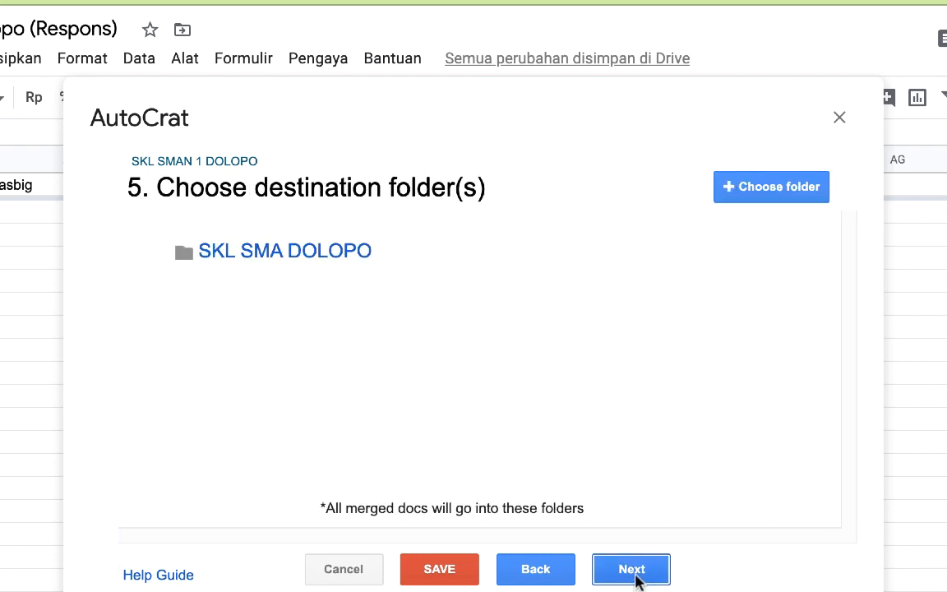
Step: Accept SKL SMA DOLOPO as the destination folder and skip the optional dynamic folder reference and merge condition
{"action": "left_click", "coordinate": [645, 580]}
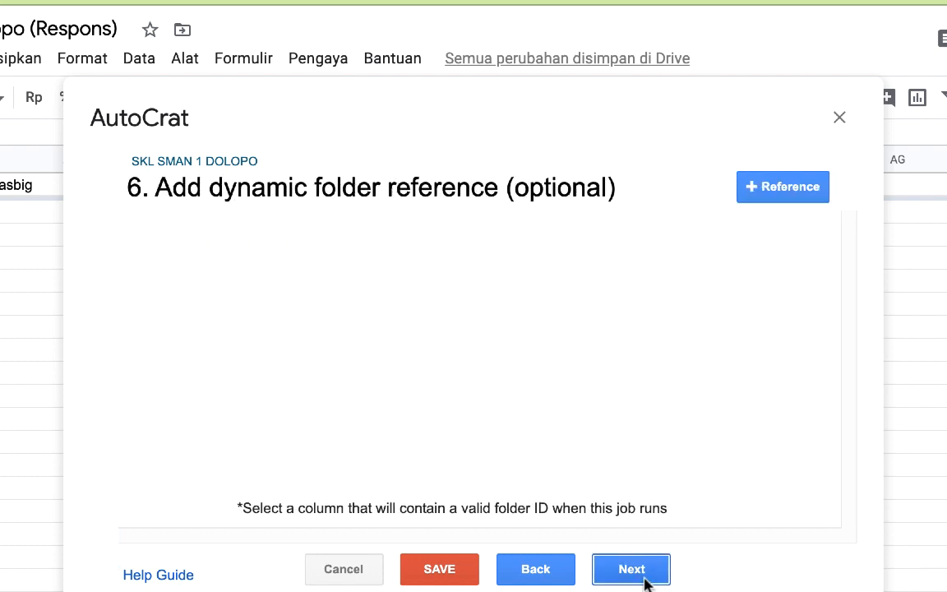
{"action": "left_click", "coordinate": [646, 581]}
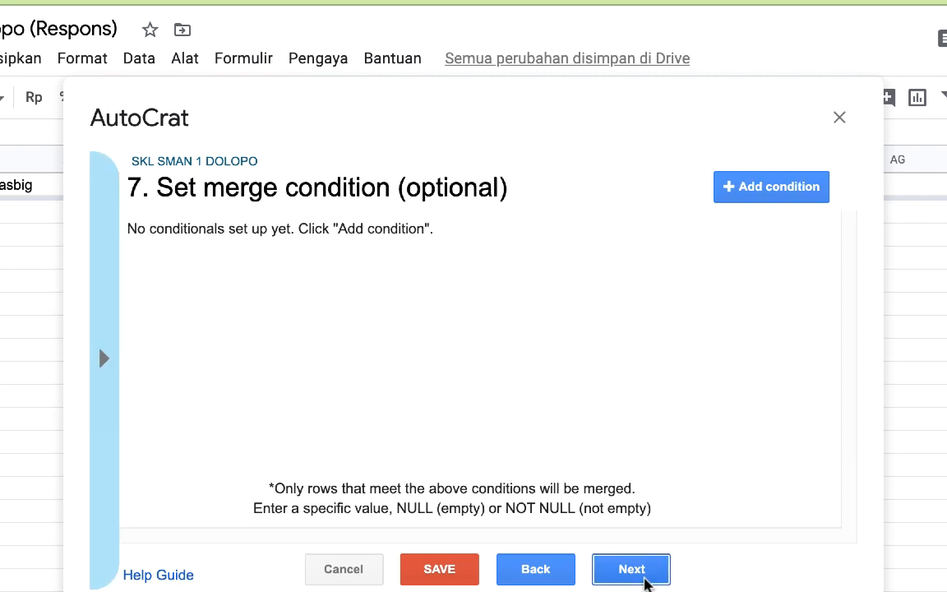
{"action": "left_click", "coordinate": [646, 581]}
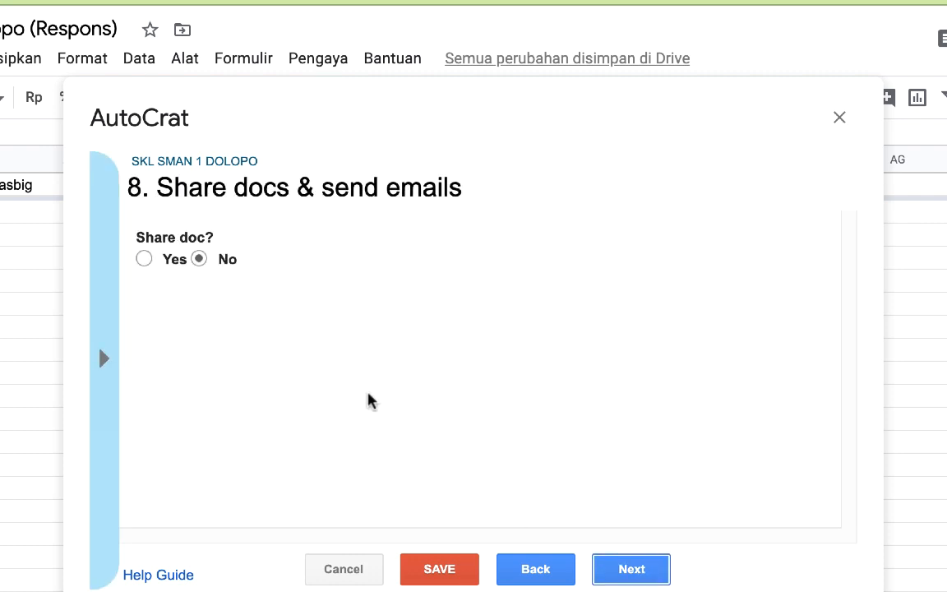
Step: Enable document sharing for the merge job and sending from the generic no-reply address
{"action": "left_click", "coordinate": [144, 259]}
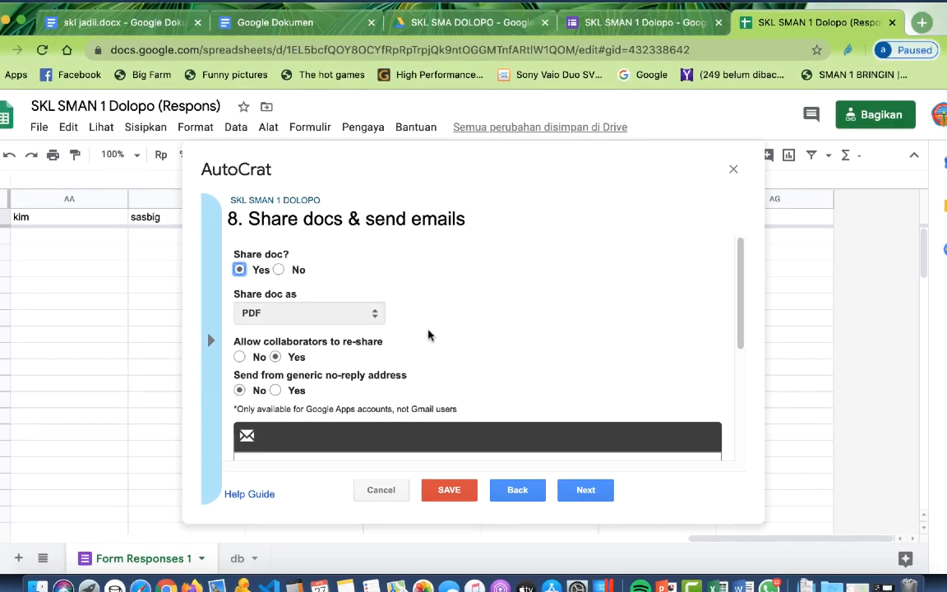
{"action": "scroll", "coordinate": [408, 352], "scroll_direction": "down", "scroll_amount": 3}
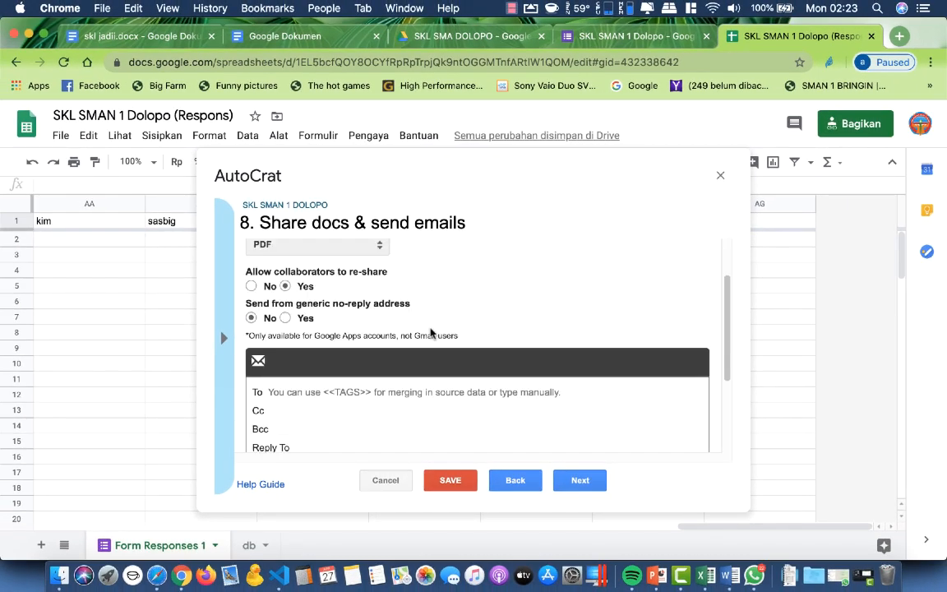
{"action": "left_click", "coordinate": [286, 315]}
{"action": "scroll", "coordinate": [451, 334], "scroll_direction": "down", "scroll_amount": 2}
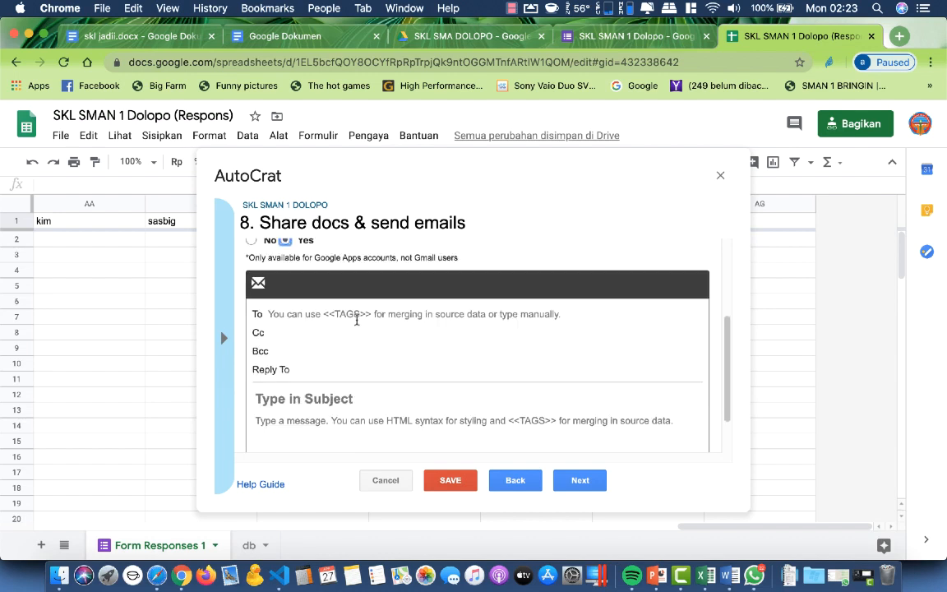
Step: Copy the Email Address column header text from the Form Responses 1 sheet for use as the recipient tag
{"action": "left_click", "coordinate": [357, 317]}
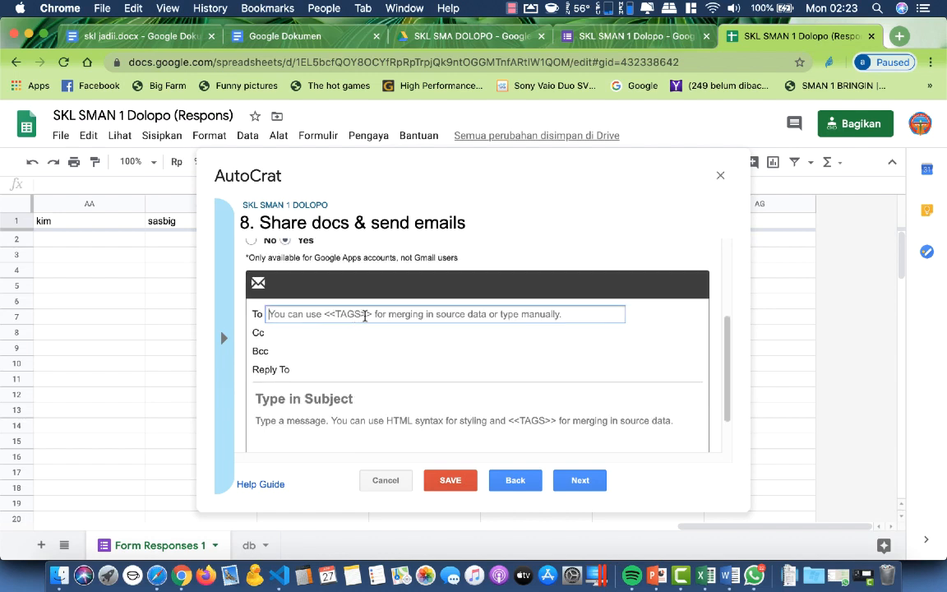
{"action": "left_click", "coordinate": [100, 372]}
{"action": "scroll", "coordinate": [100, 371], "scroll_direction": "left", "scroll_amount": 15}
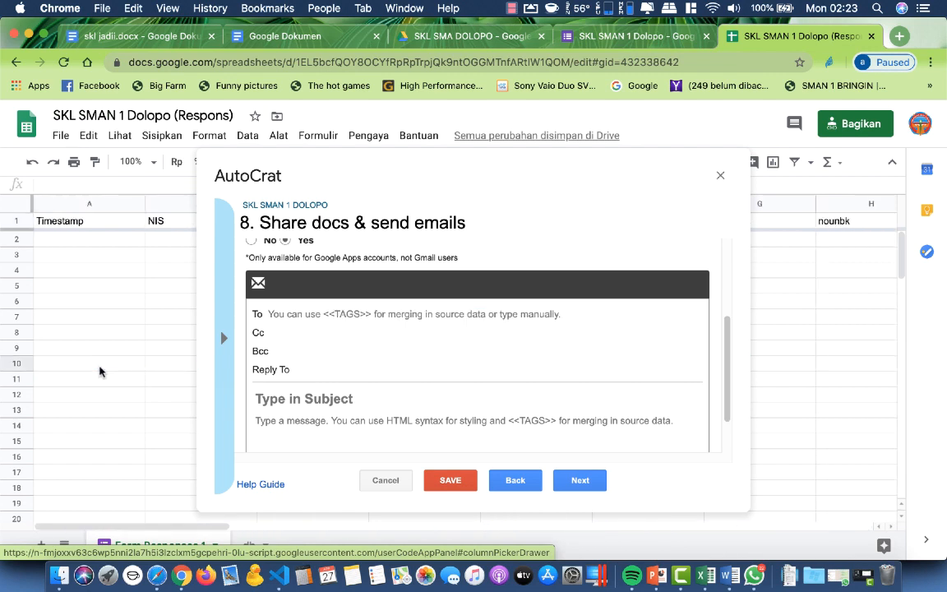
{"action": "left_click", "coordinate": [87, 215]}
{"action": "key", "text": "Right"}
{"action": "key", "text": "Right"}
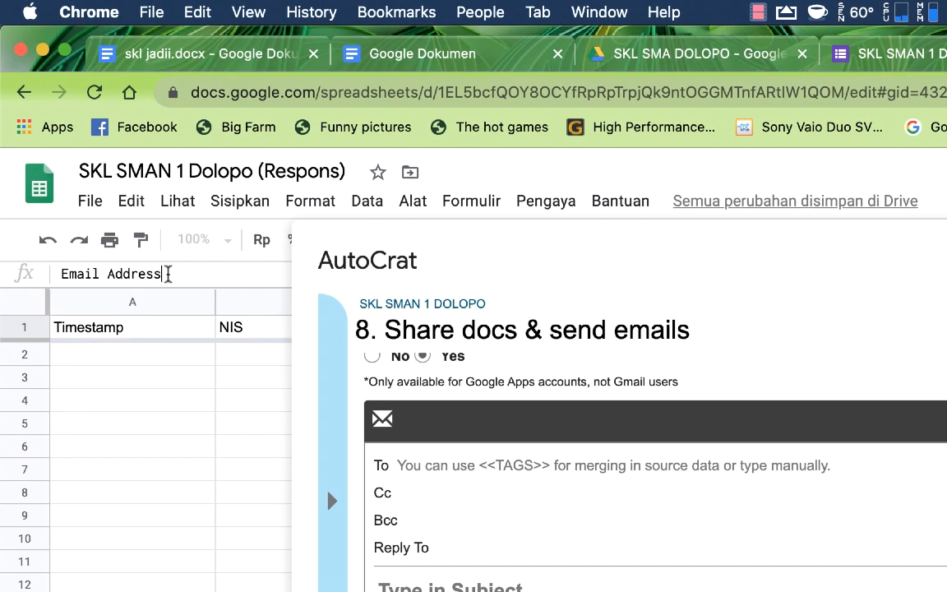
{"action": "left_click_drag", "start_coordinate": [110, 183], "coordinate": [37, 179]}
{"action": "right_click", "coordinate": [78, 276]}
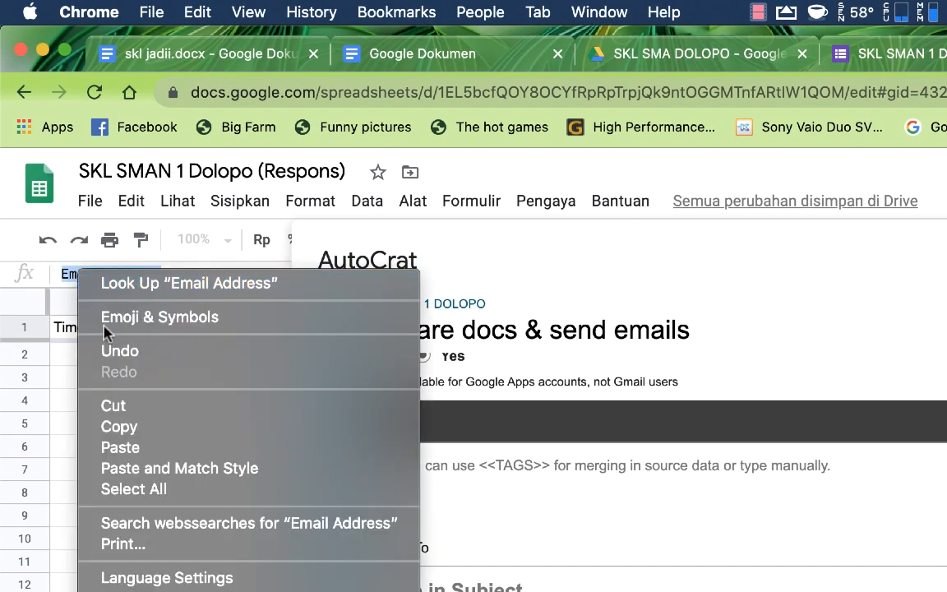
{"action": "left_click", "coordinate": [119, 428]}
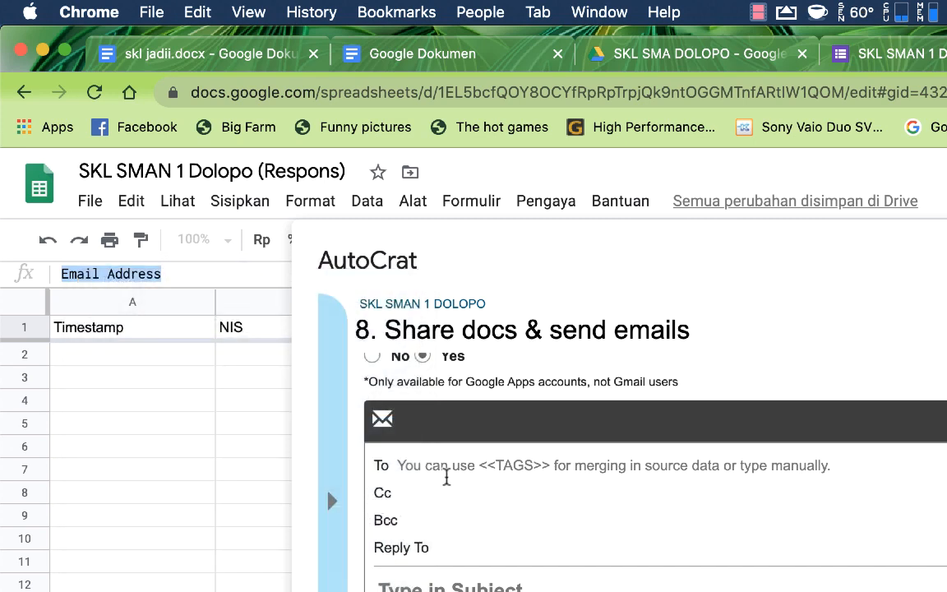
Step: Set the email recipient of the merge job to the tag <<Email Address>>
{"action": "left_click", "coordinate": [451, 467]}
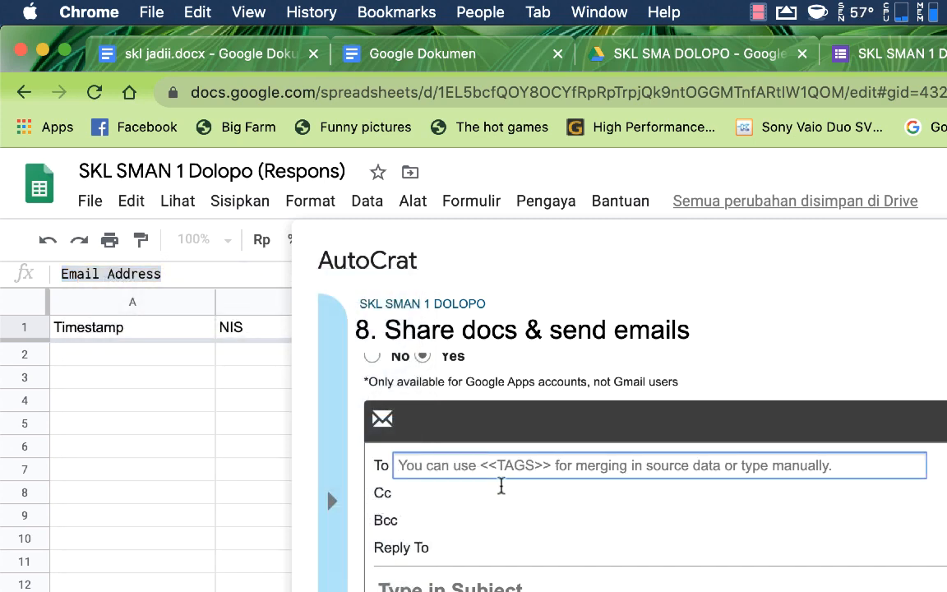
{"action": "type", "text": "<<"}
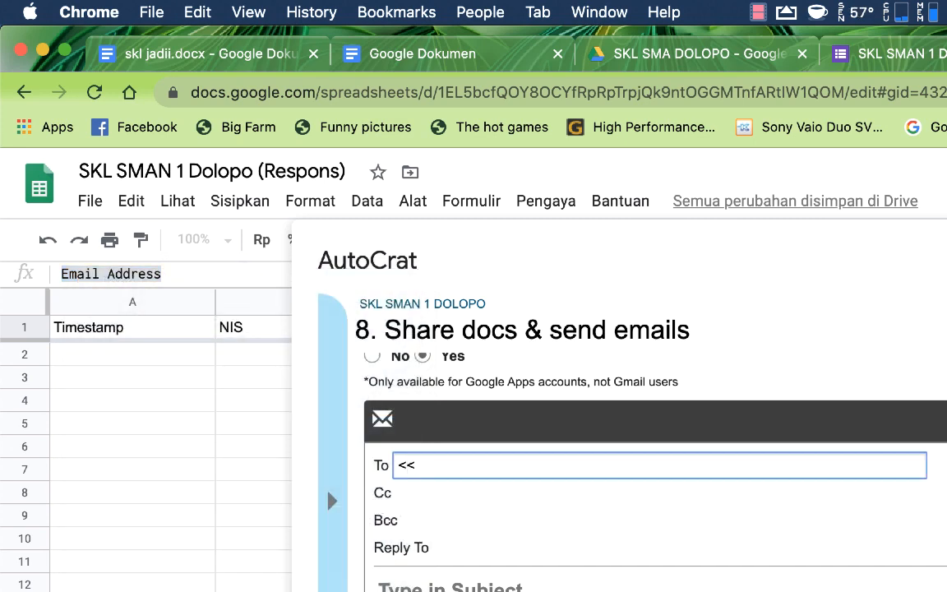
{"action": "key", "text": "super+v"}
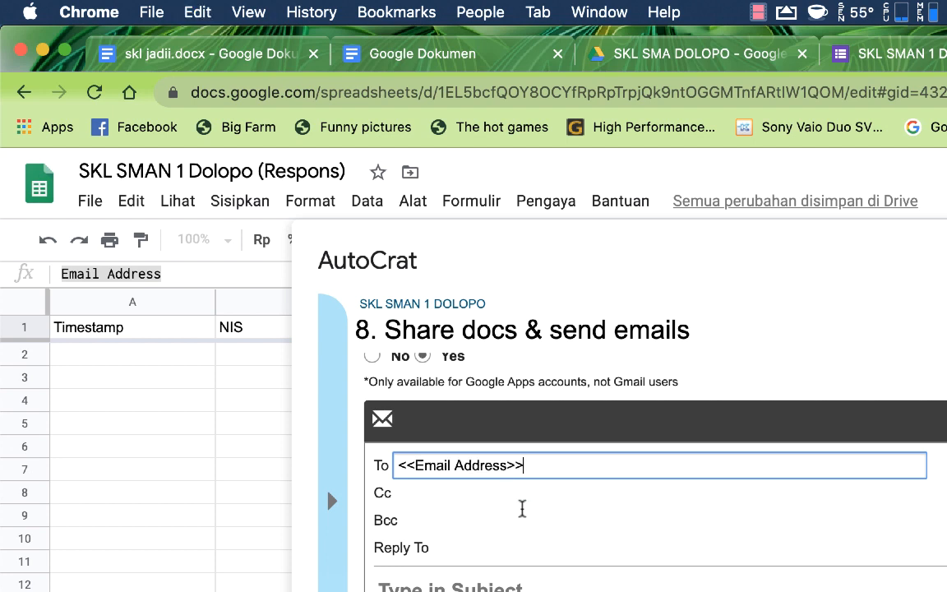
Step: Enter "skl sman 1 dolopo" as the subject of the merge email
{"action": "scroll", "coordinate": [545, 520], "scroll_direction": "down", "scroll_amount": 2}
{"action": "left_click", "coordinate": [449, 526]}
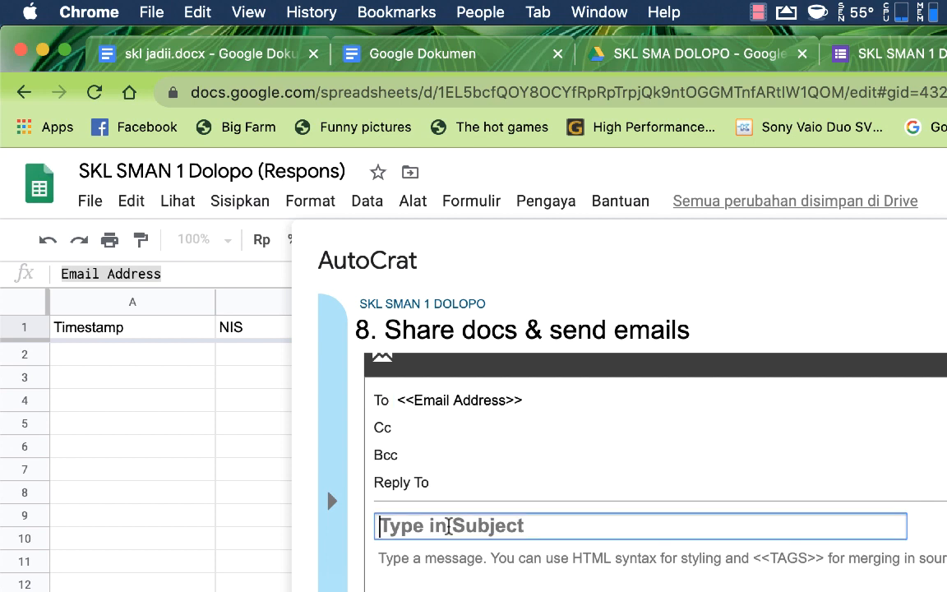
{"action": "type", "text": "sk"}
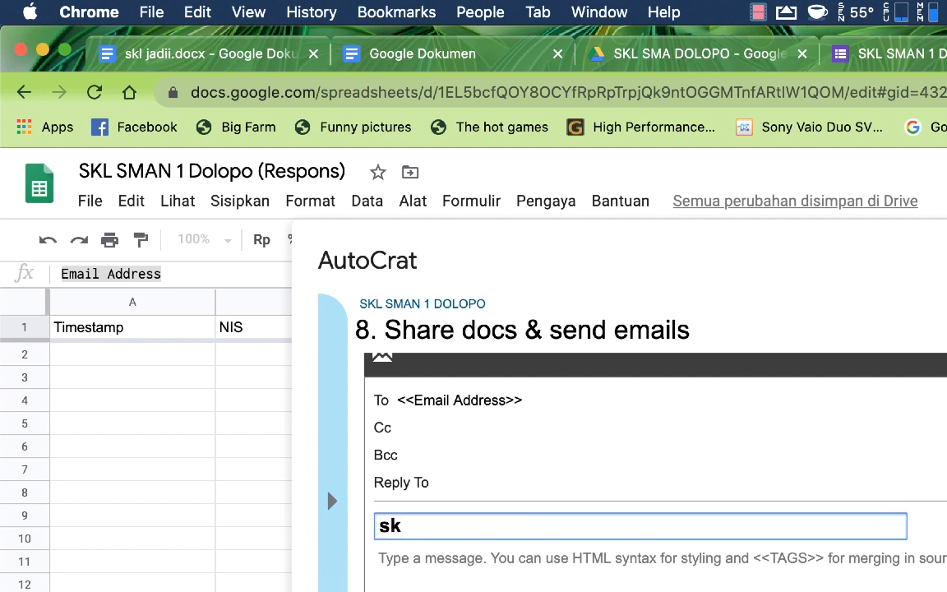
{"action": "type", "text": "l sman dol"}
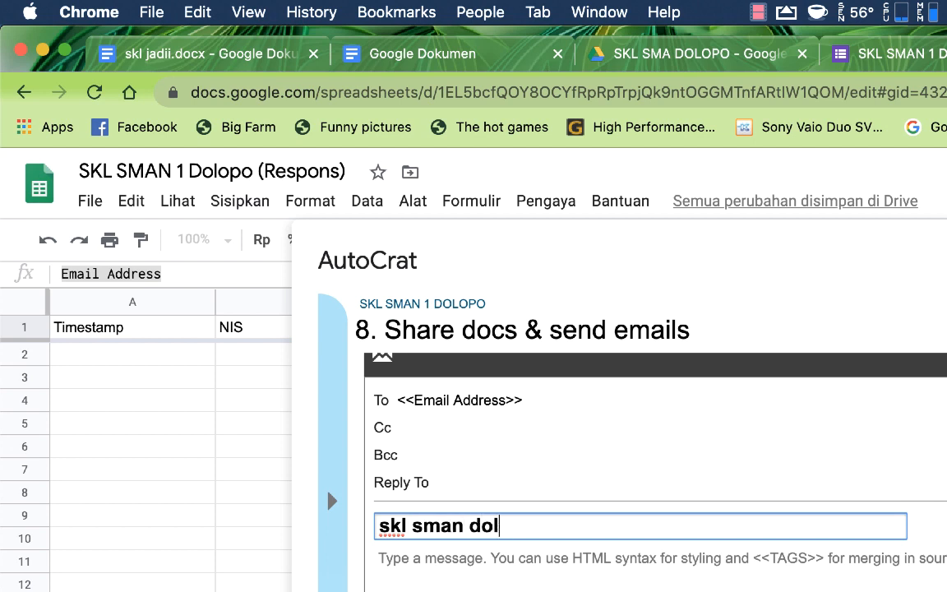
{"action": "key", "text": "BackSpace"}
{"action": "key", "text": "BackSpace"}
{"action": "key", "text": "BackSpace"}
{"action": "type", "text": "1 dolopo"}
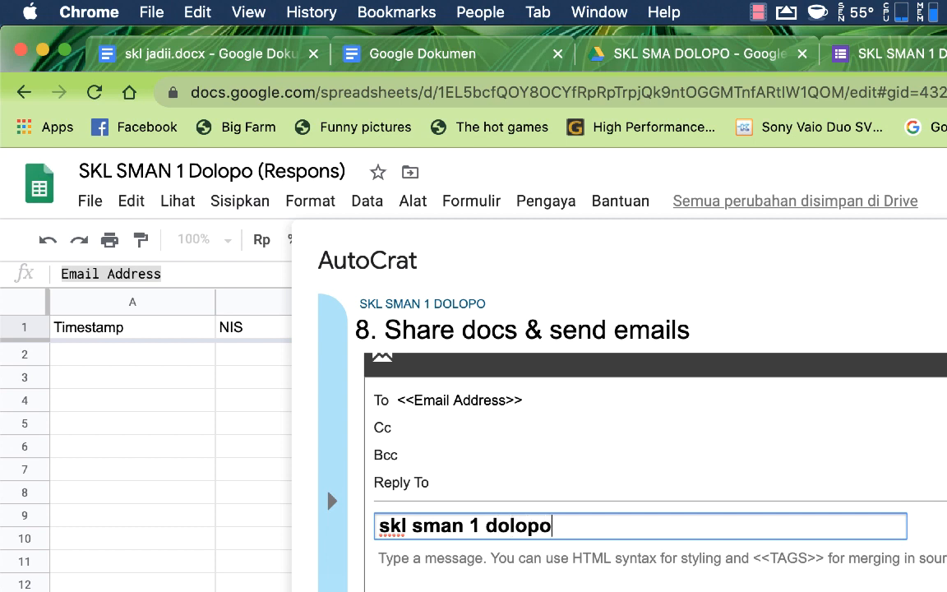
Step: Write "Sekolah berbasis TIK" as the message body of the merge email
{"action": "left_click", "coordinate": [404, 559]}
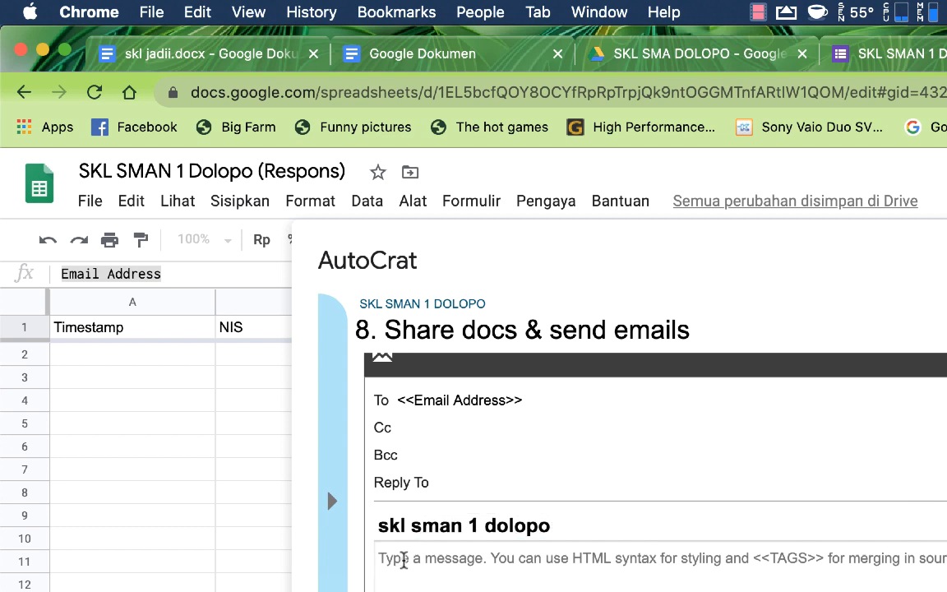
{"action": "type", "text": "Sekol"}
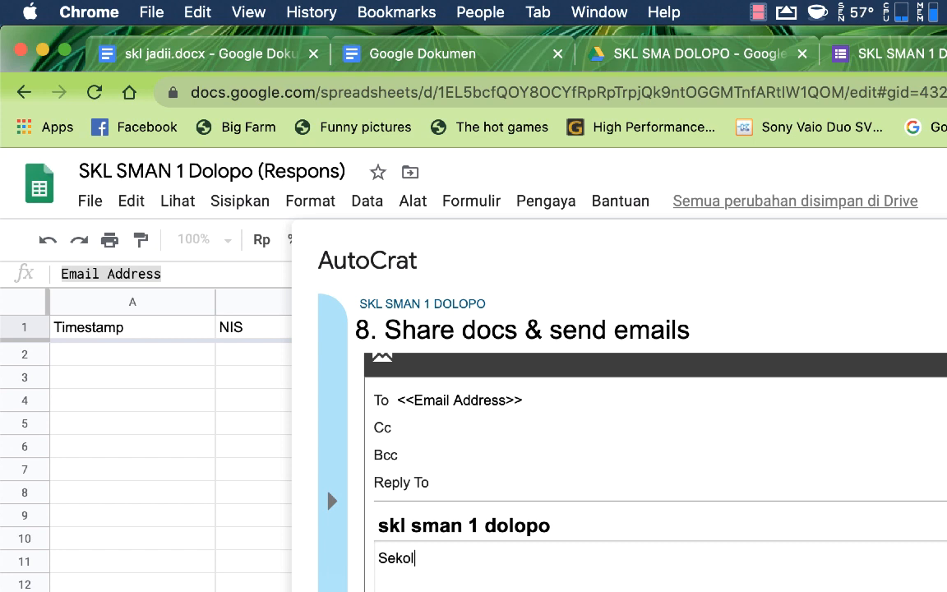
{"action": "type", "text": "ah berb"}
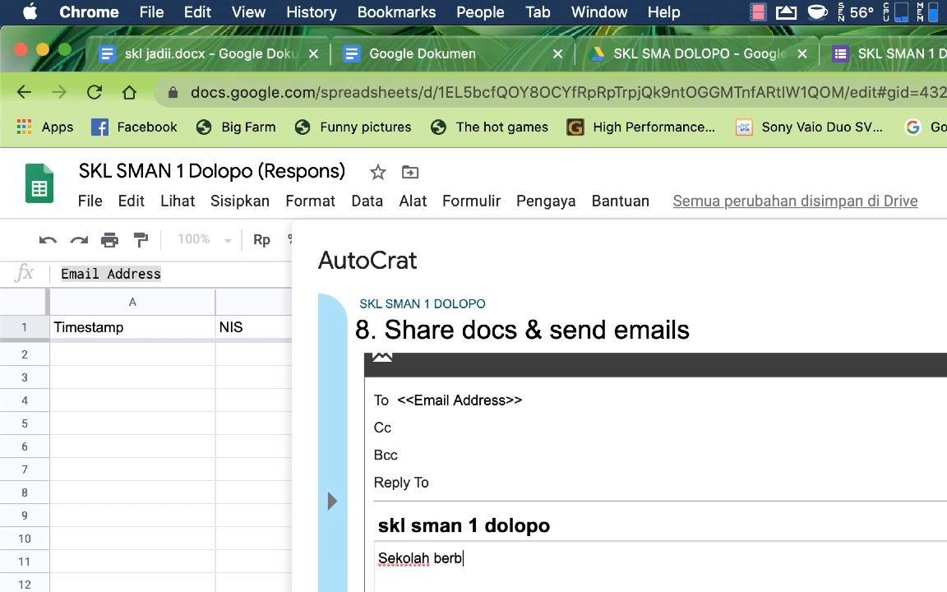
{"action": "type", "text": "asis T"}
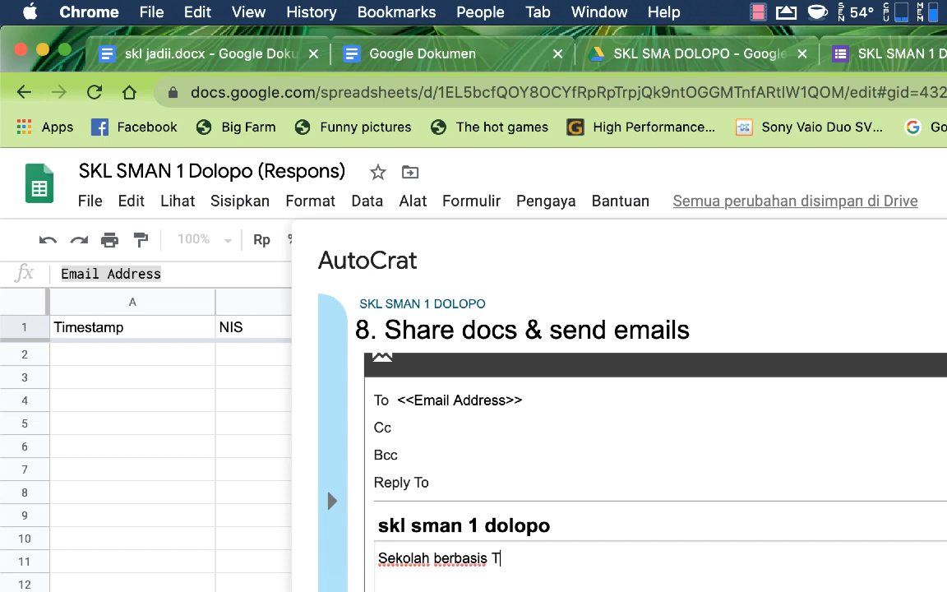
{"action": "type", "text": "IK"}
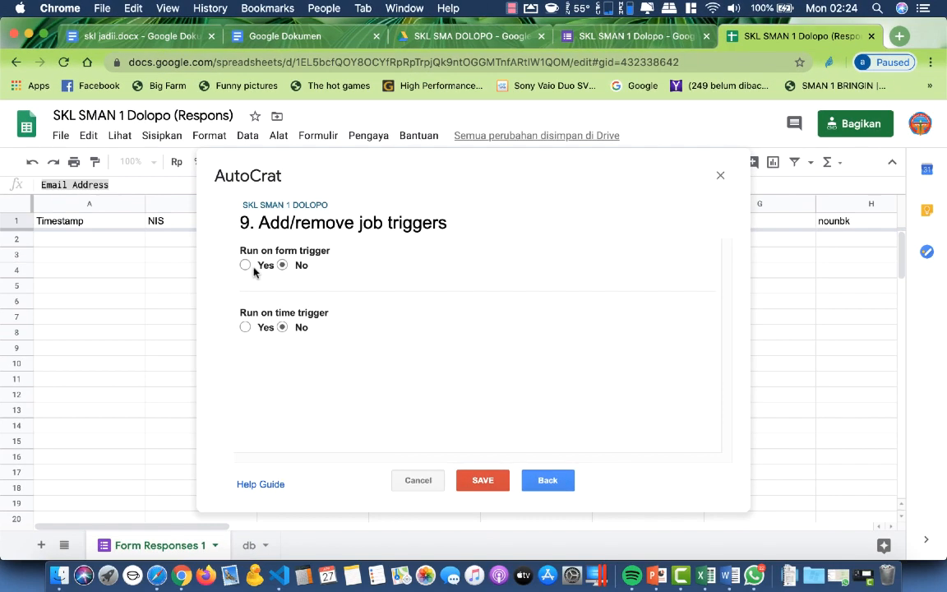
Step: Enable running the job on the form trigger with the time trigger off, save the job and close AutoCrat
{"action": "left_click", "coordinate": [362, 392]}
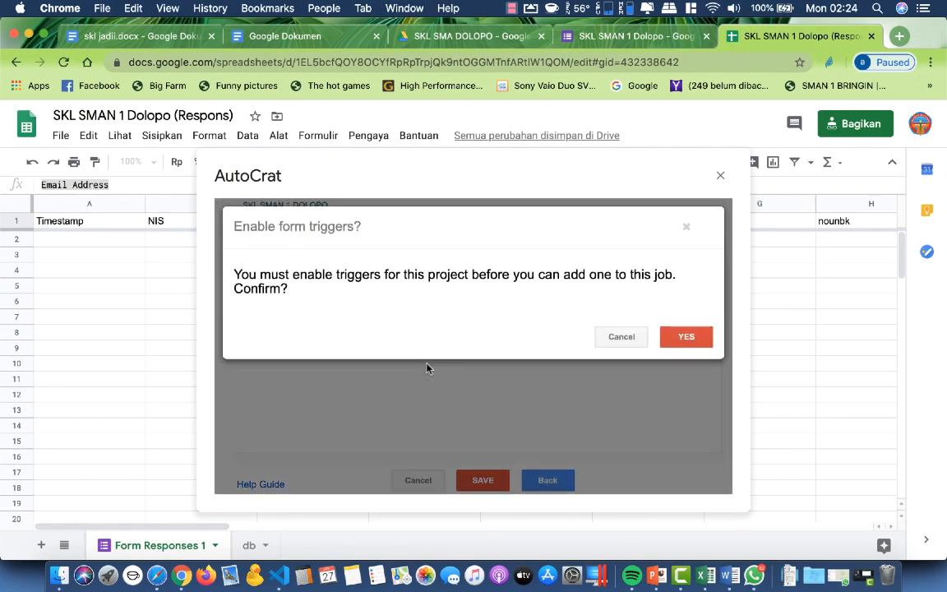
{"action": "left_click", "coordinate": [692, 341]}
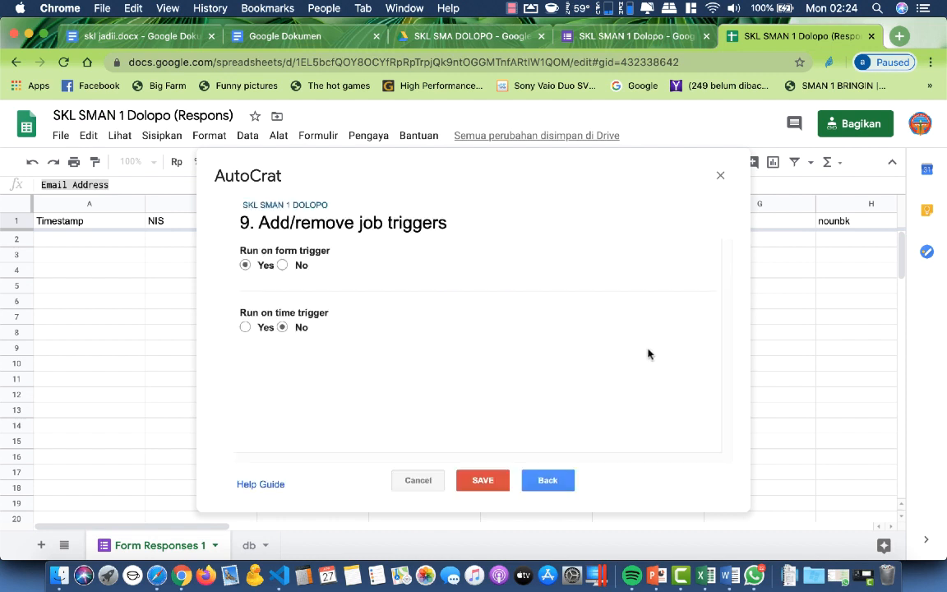
{"action": "left_click", "coordinate": [485, 484]}
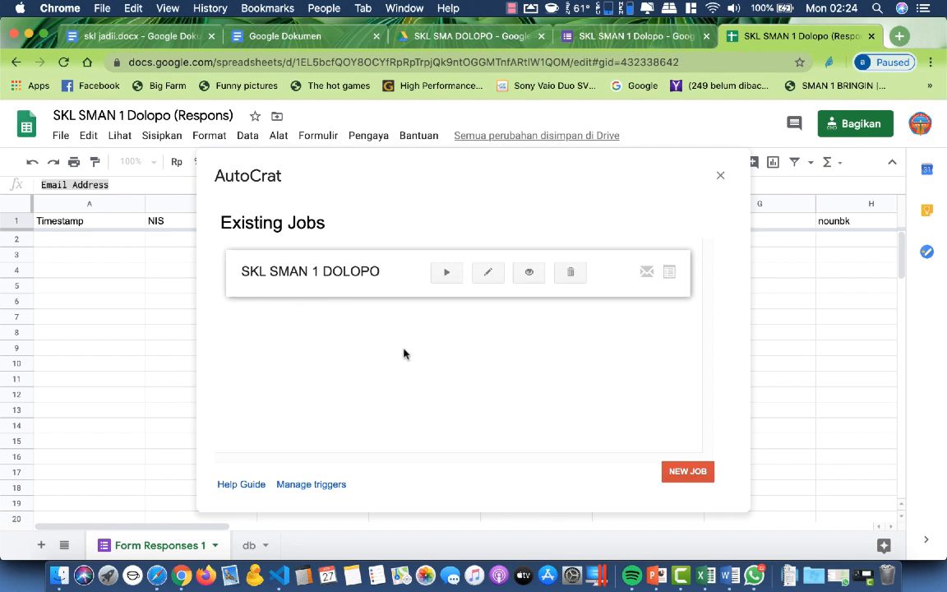
{"action": "left_click", "coordinate": [171, 351]}
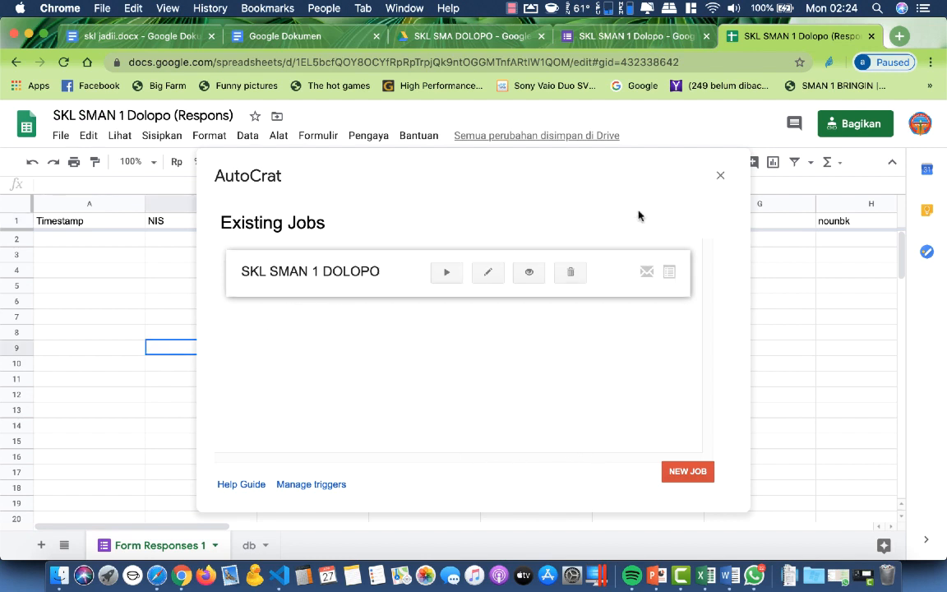
{"action": "left_click", "coordinate": [720, 175]}
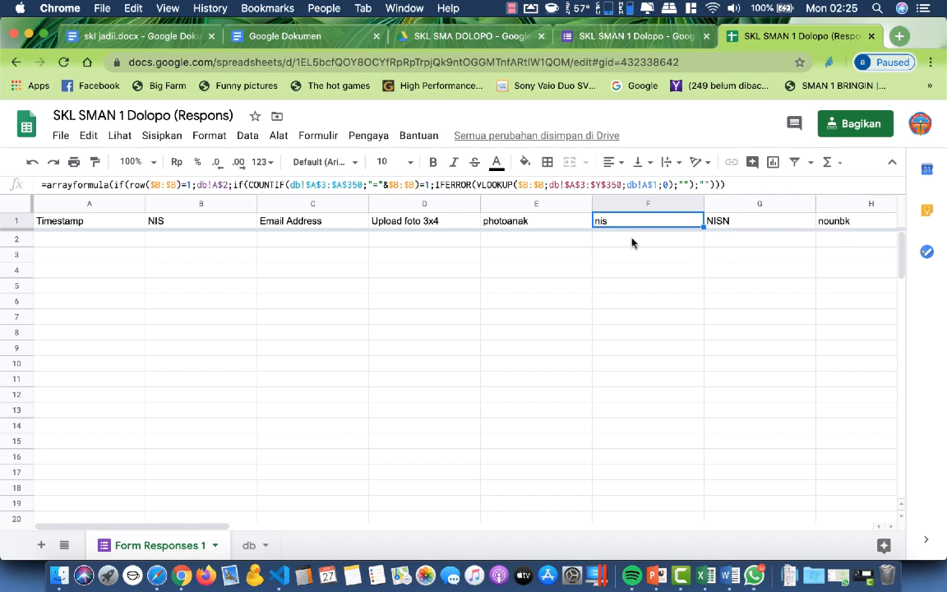
Step: Open the SKL SMAN 1 Dolopo form from the SKL SMA DOLOPO Drive folder and preview it as a respondent
{"action": "left_click", "coordinate": [247, 545]}
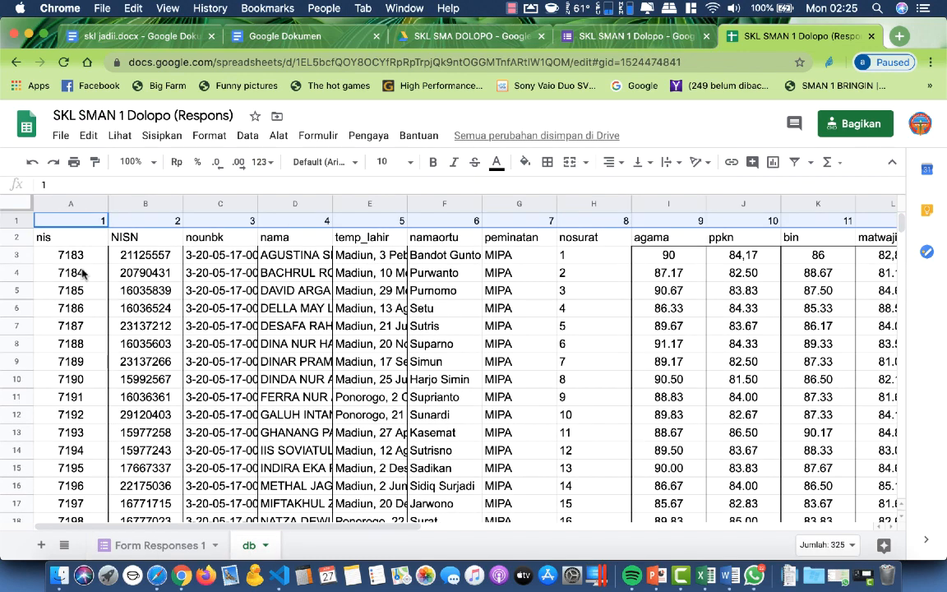
{"action": "left_click", "coordinate": [190, 545]}
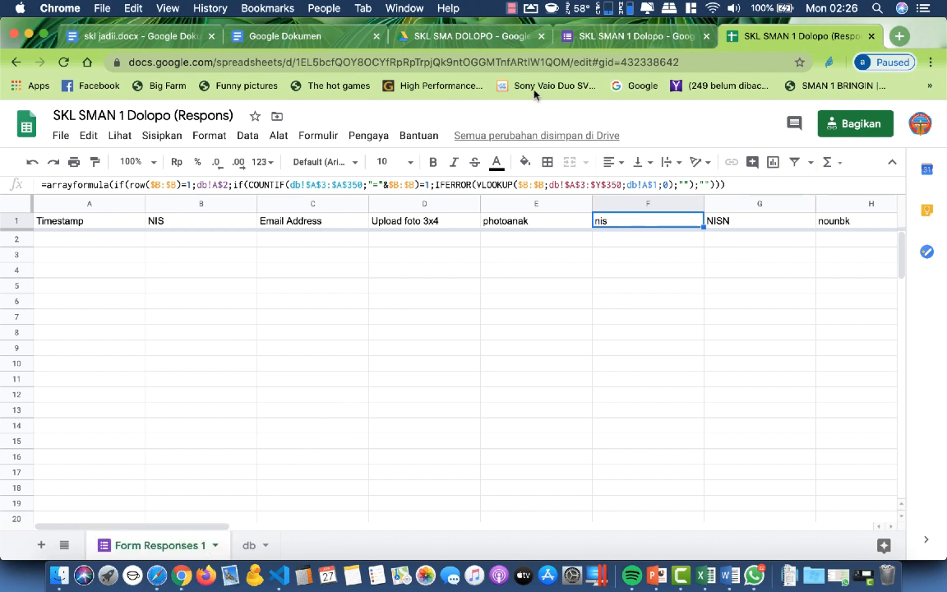
{"action": "left_click", "coordinate": [436, 37]}
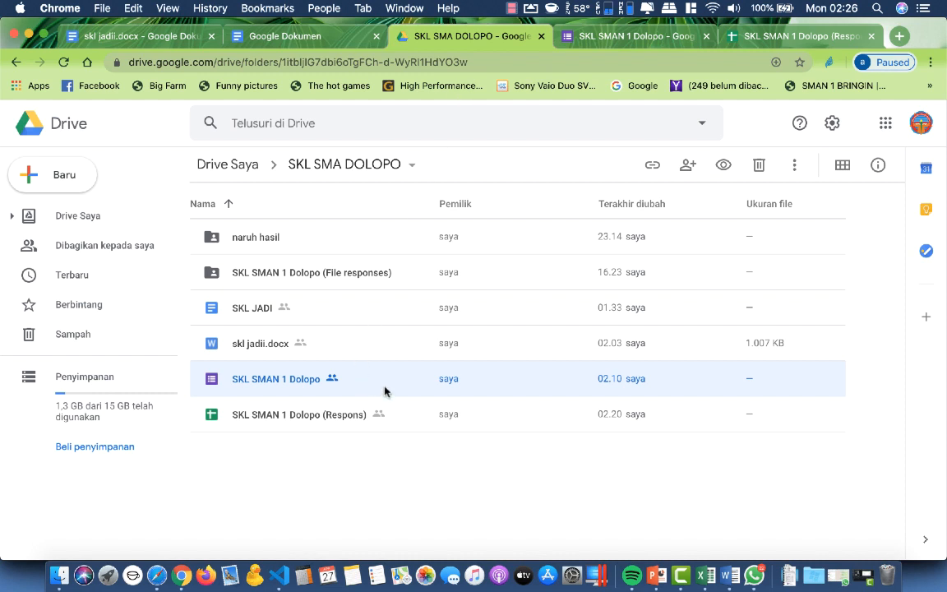
{"action": "double_click", "coordinate": [256, 380]}
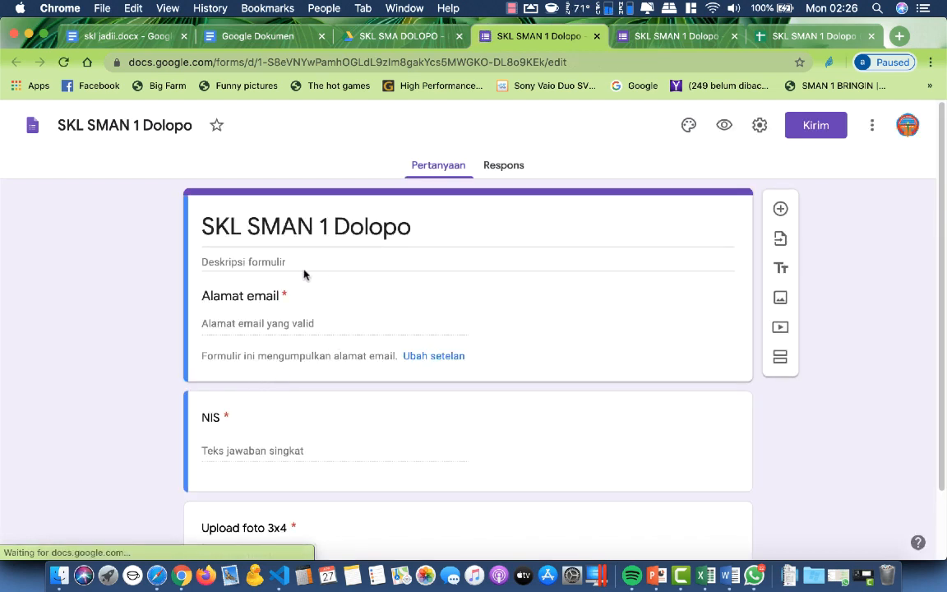
{"action": "left_click", "coordinate": [714, 137]}
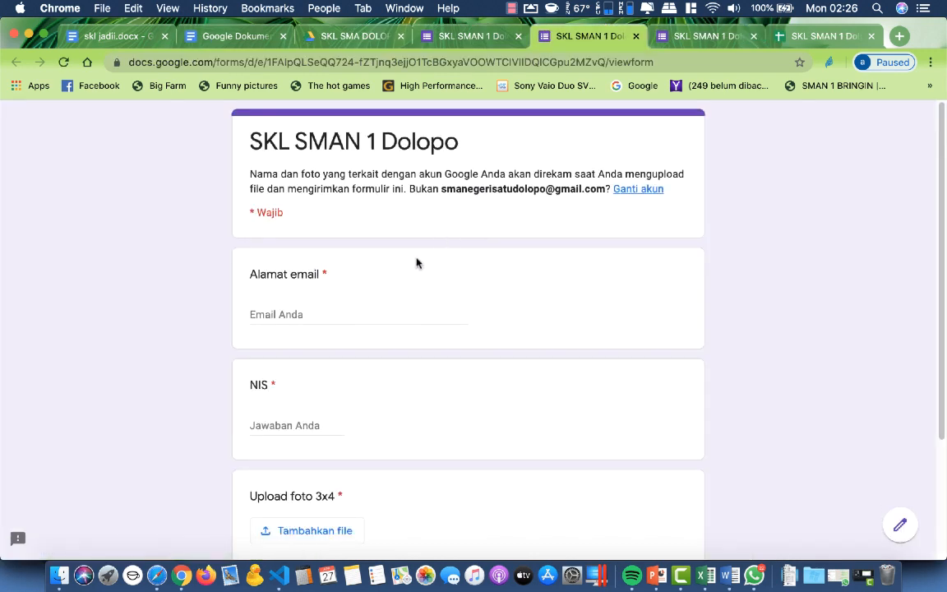
Step: Fill in the respondent's email address in the form's Alamat email question using the saved suggestion
{"action": "left_click", "coordinate": [299, 313]}
{"action": "left_click", "coordinate": [304, 355]}
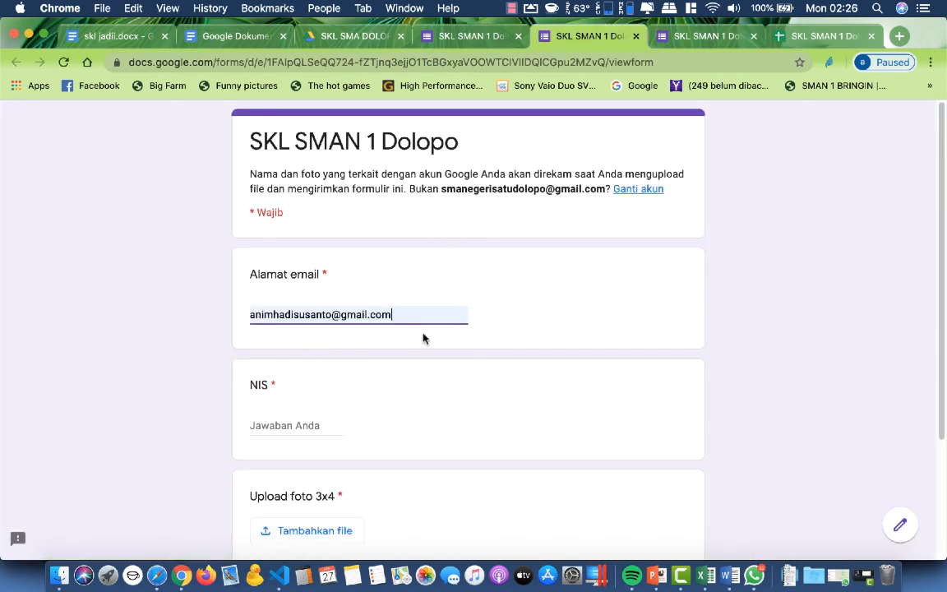
{"action": "scroll", "coordinate": [423, 333], "scroll_direction": "down", "scroll_amount": 1}
Step: Look up the student's NIS in row 9 of the db sheet and enter it in the form's NIS question
{"action": "left_click", "coordinate": [259, 383]}
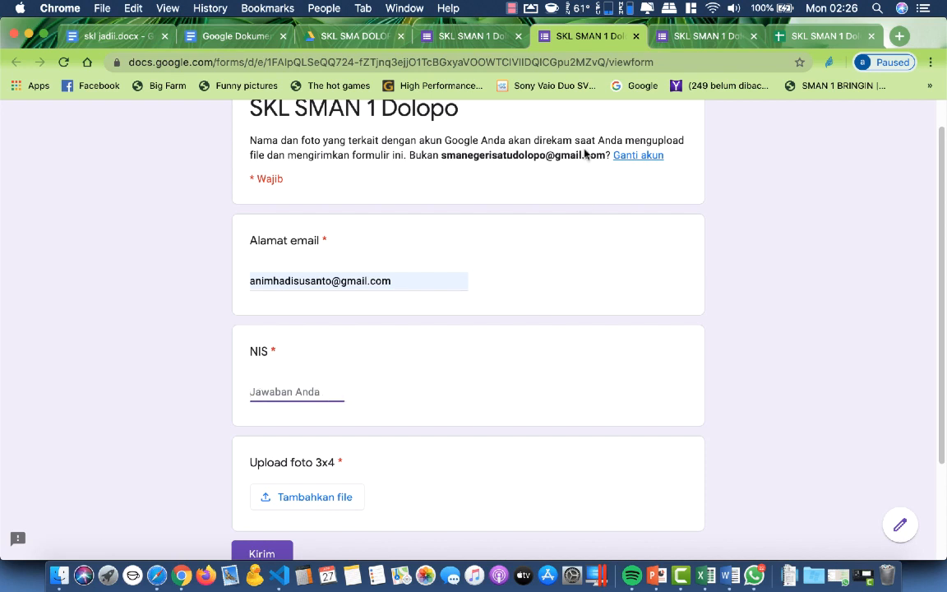
{"action": "left_click", "coordinate": [813, 36]}
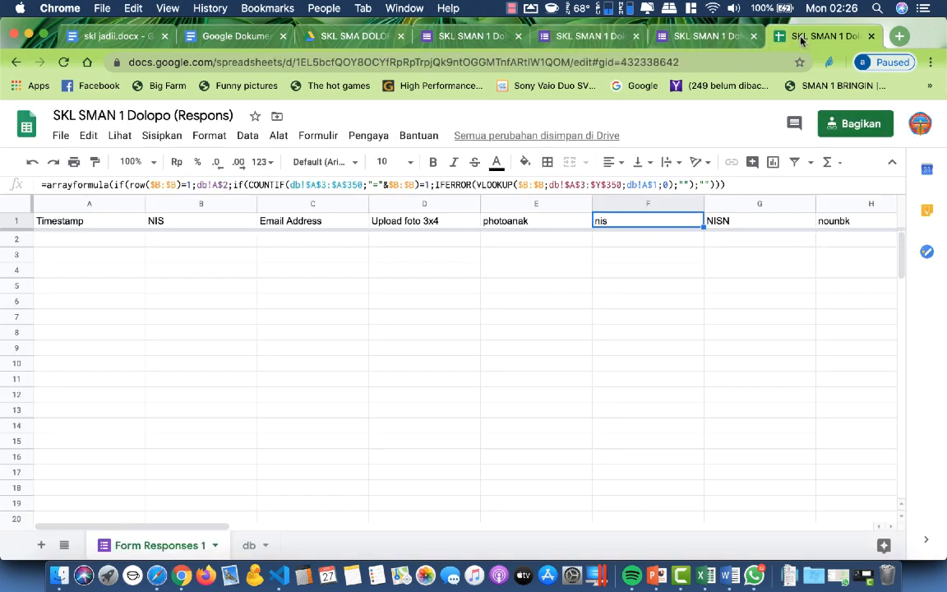
{"action": "left_click", "coordinate": [247, 545]}
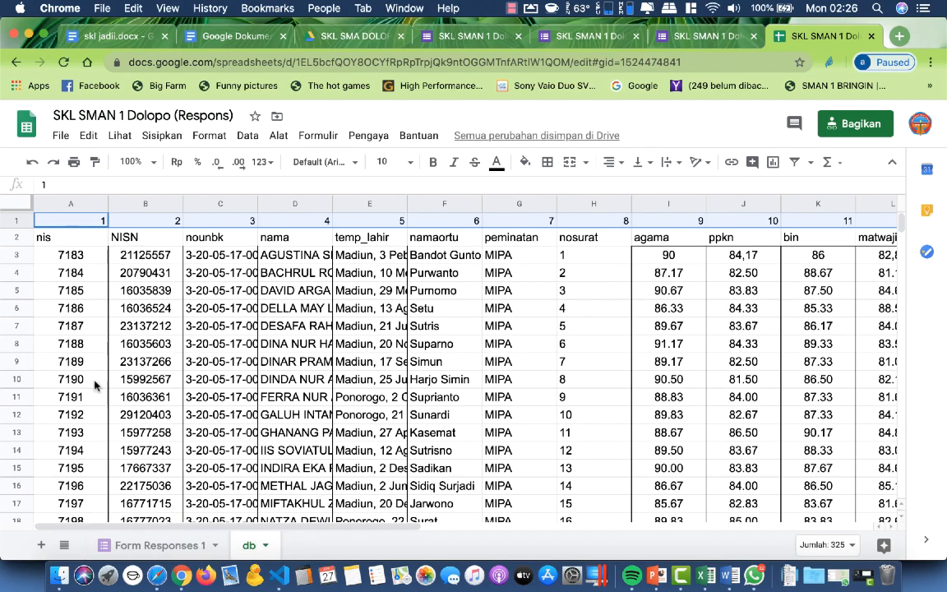
{"action": "left_click", "coordinate": [75, 364]}
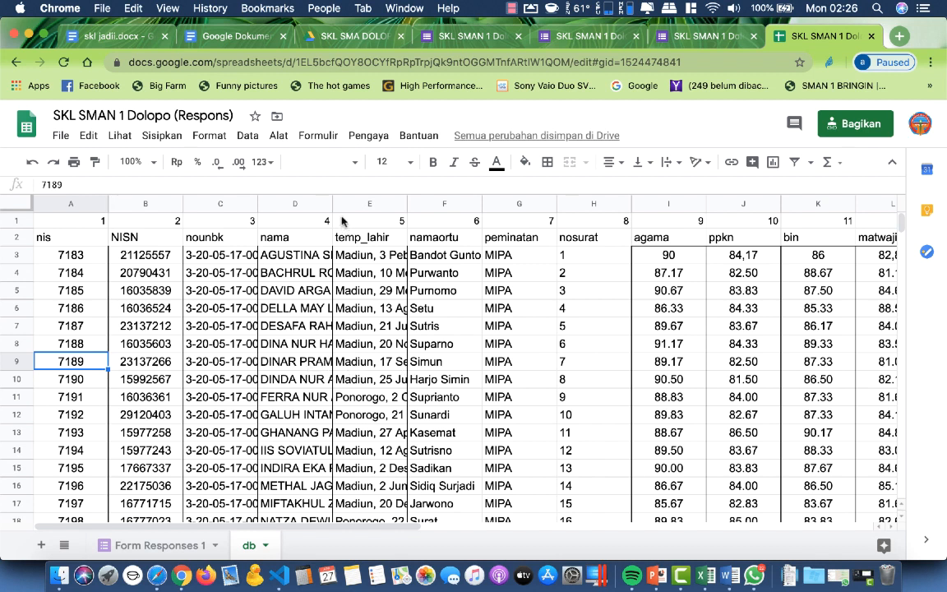
{"action": "left_click", "coordinate": [282, 364]}
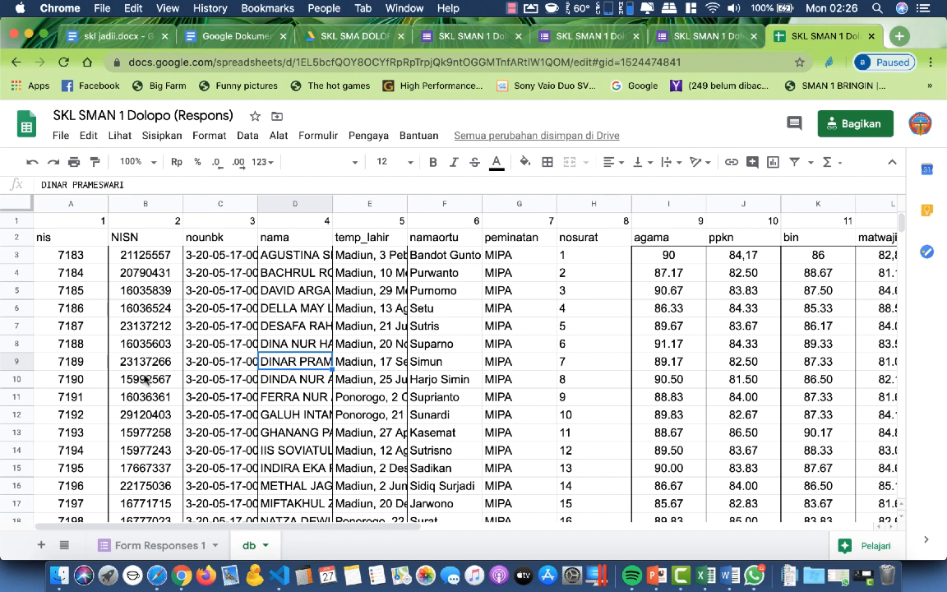
{"action": "left_click", "coordinate": [72, 363]}
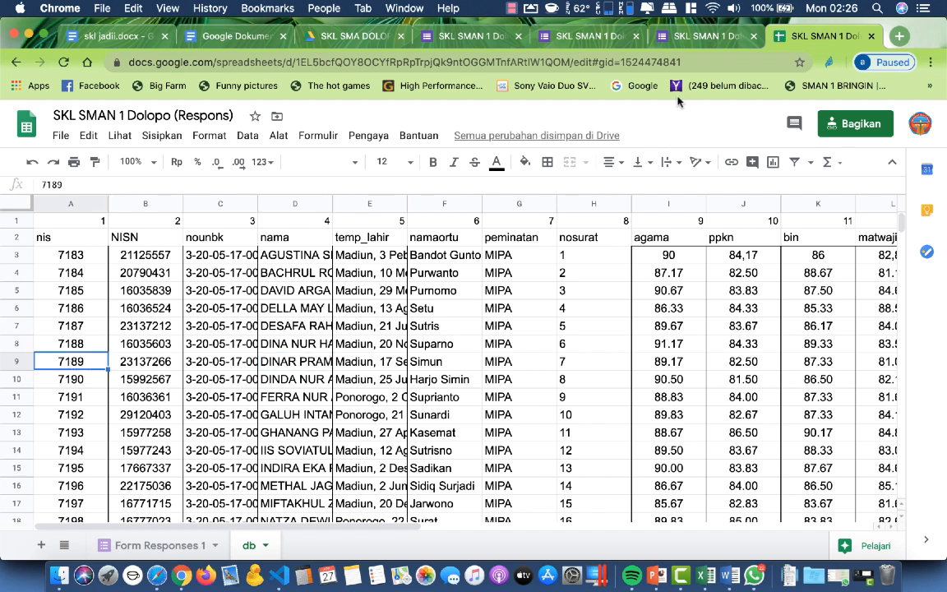
{"action": "left_click", "coordinate": [587, 36]}
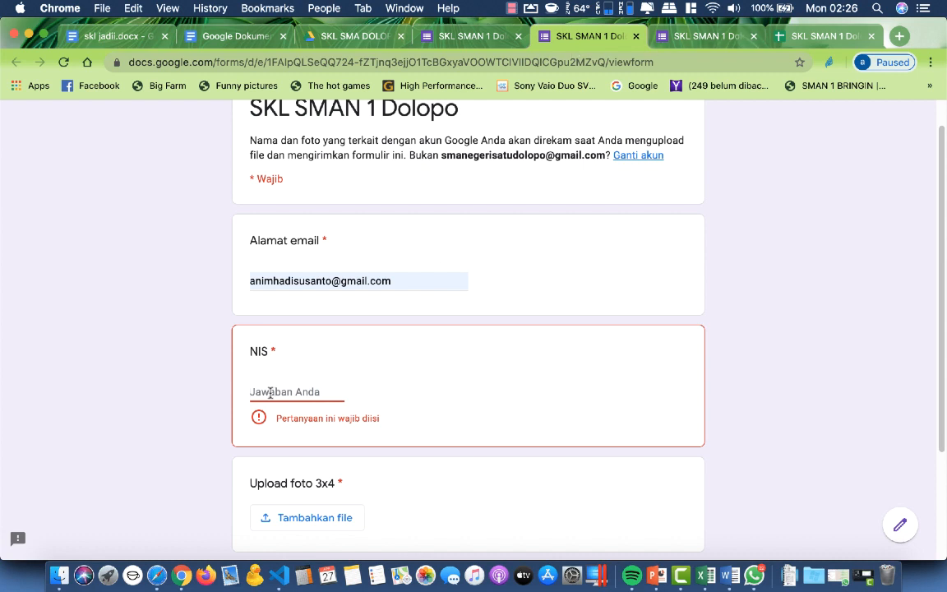
{"action": "type", "text": "7189"}
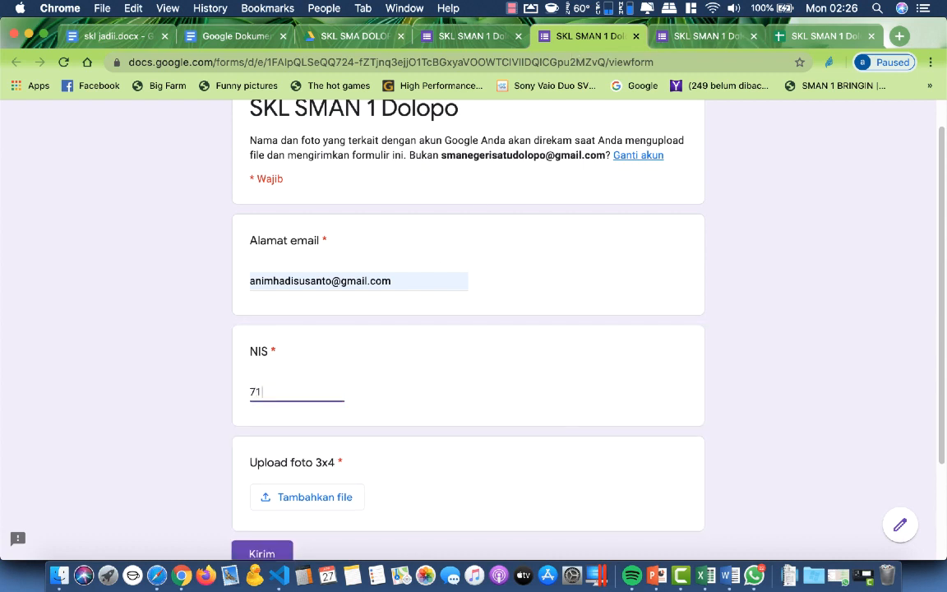
Step: Upload fotokuh.jpg from the bapak folder in Pictures as the answer to the Upload foto 3x4 question
{"action": "left_click", "coordinate": [293, 500]}
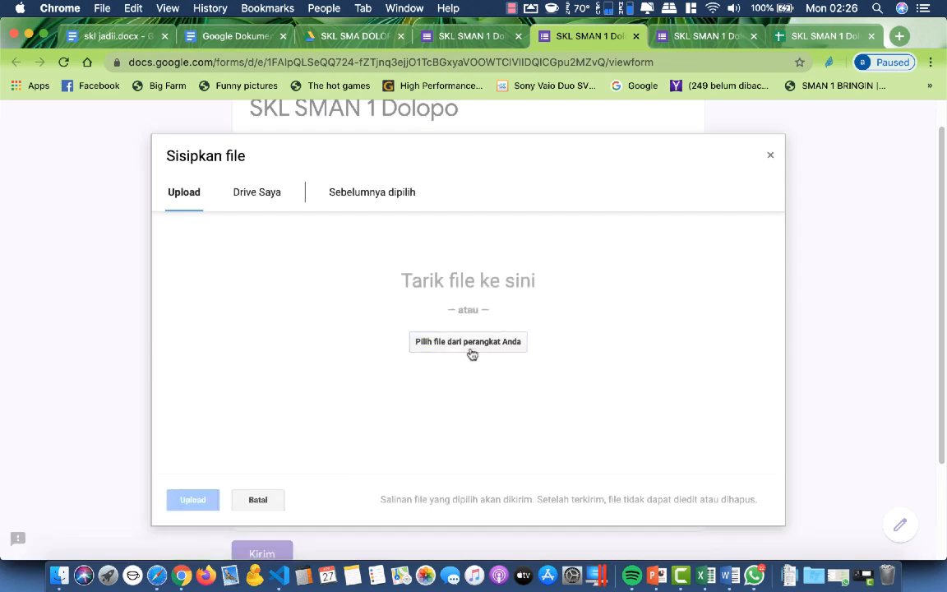
{"action": "left_click", "coordinate": [470, 343]}
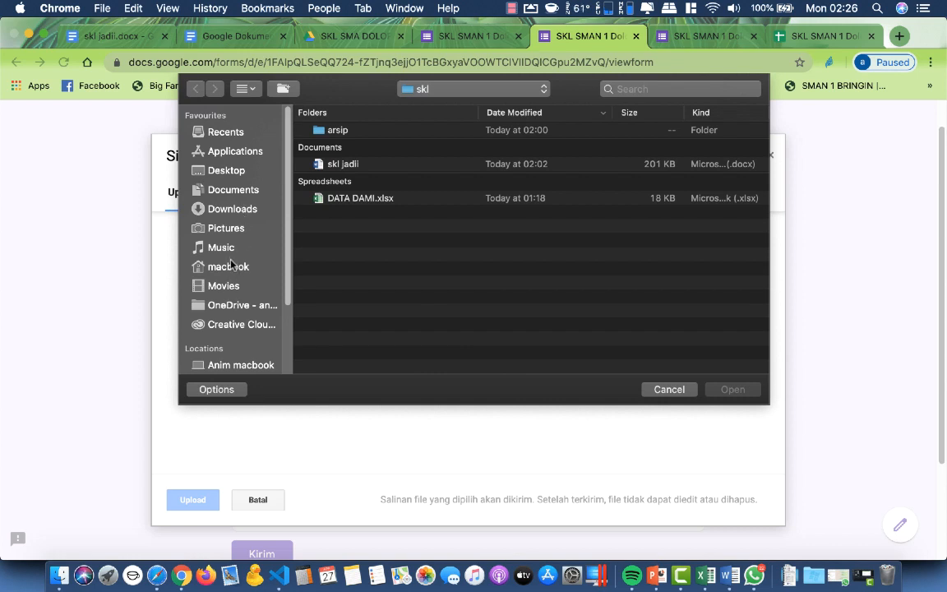
{"action": "left_click", "coordinate": [230, 232]}
{"action": "double_click", "coordinate": [362, 132]}
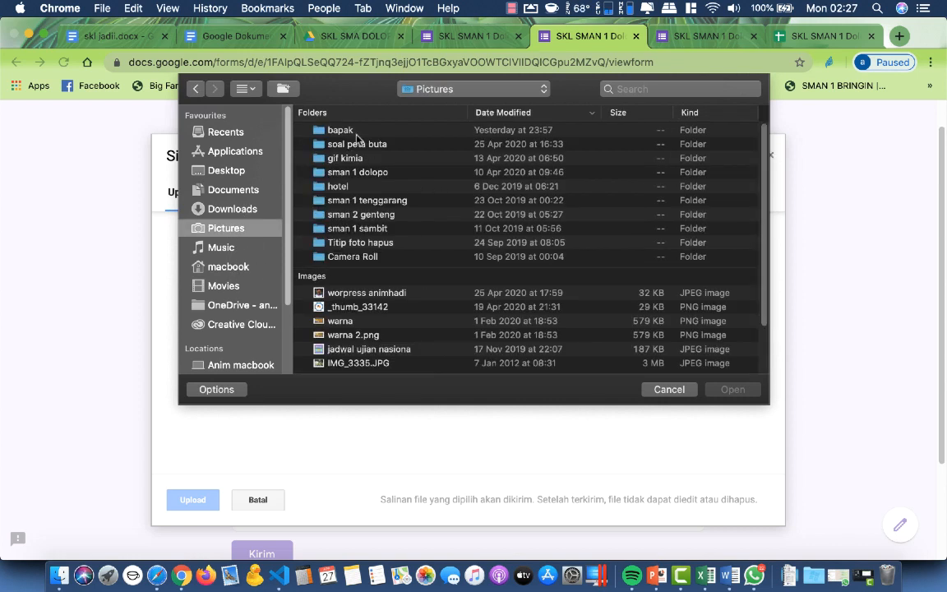
{"action": "left_click", "coordinate": [324, 126]}
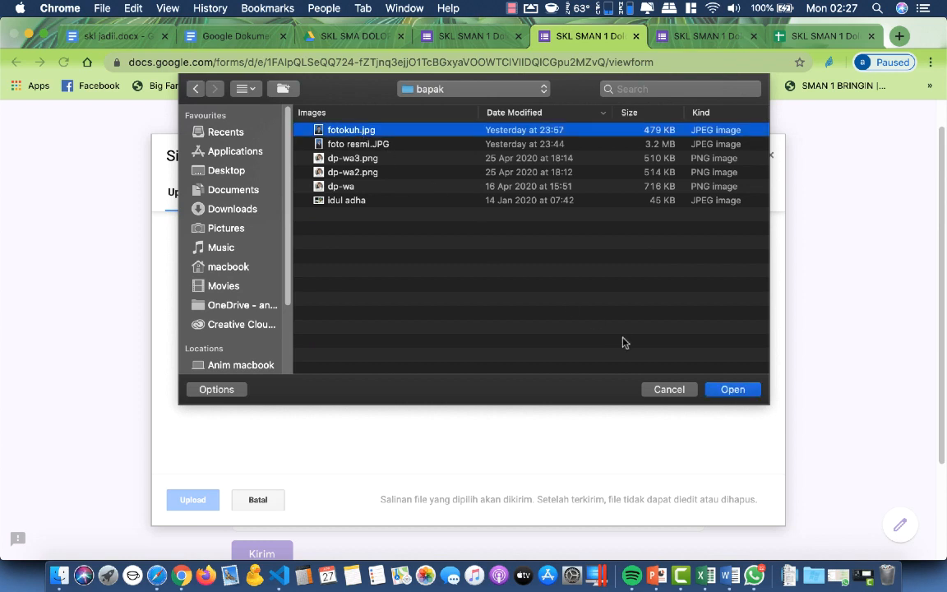
{"action": "left_click", "coordinate": [712, 389]}
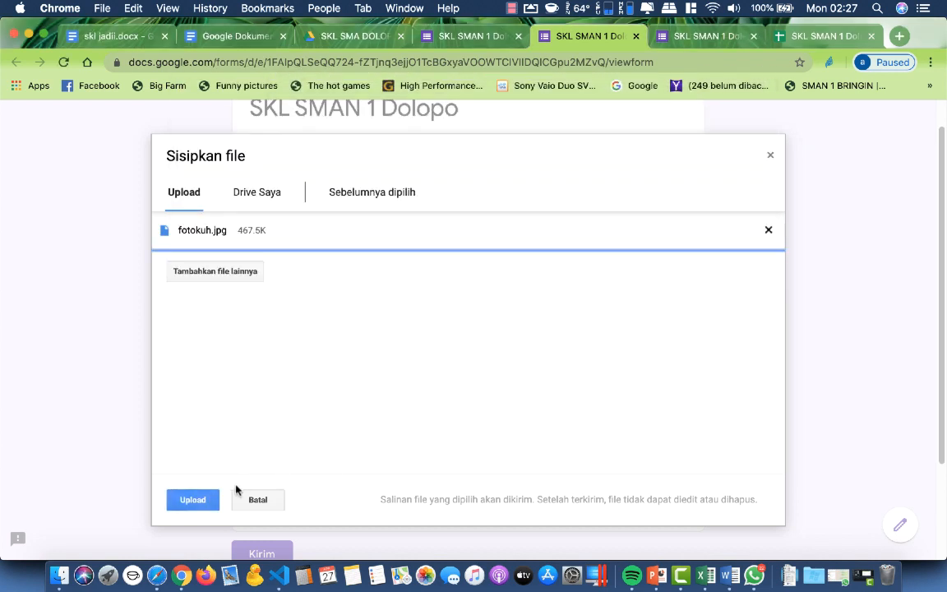
{"action": "left_click", "coordinate": [190, 503]}
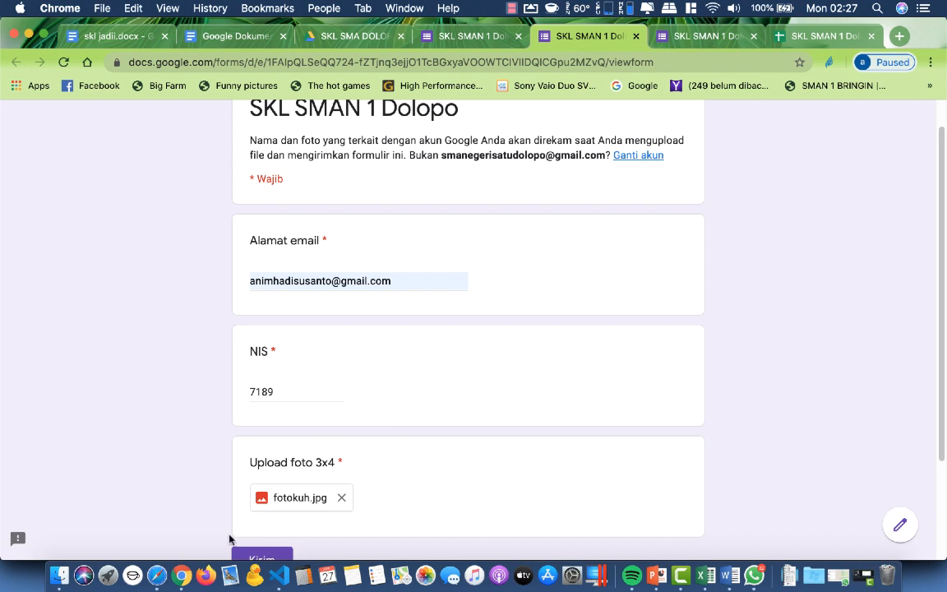
Step: Switch to Safari, open the respondent's Gmail inbox through the Google home page and reload it
{"action": "left_click", "coordinate": [156, 575]}
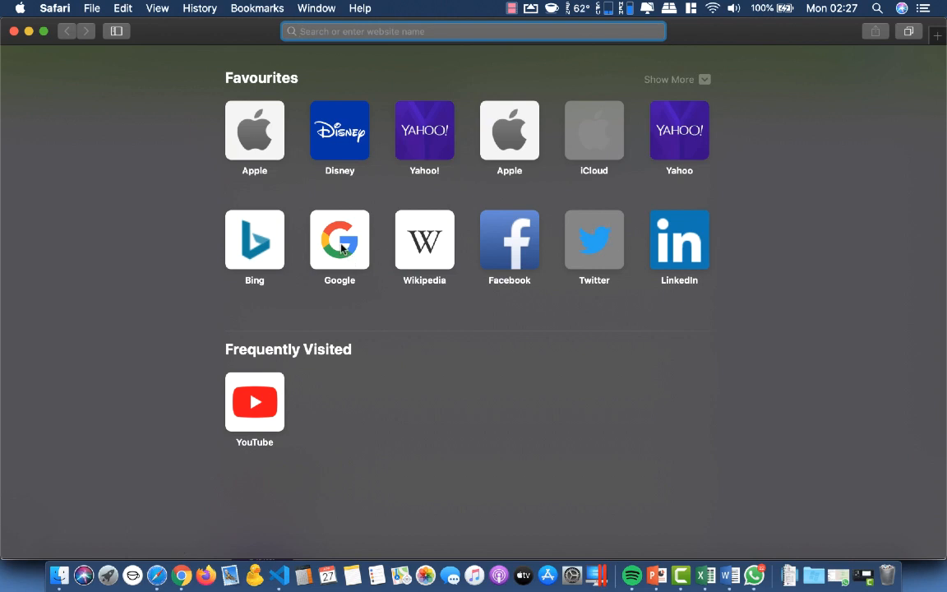
{"action": "left_click", "coordinate": [313, 230]}
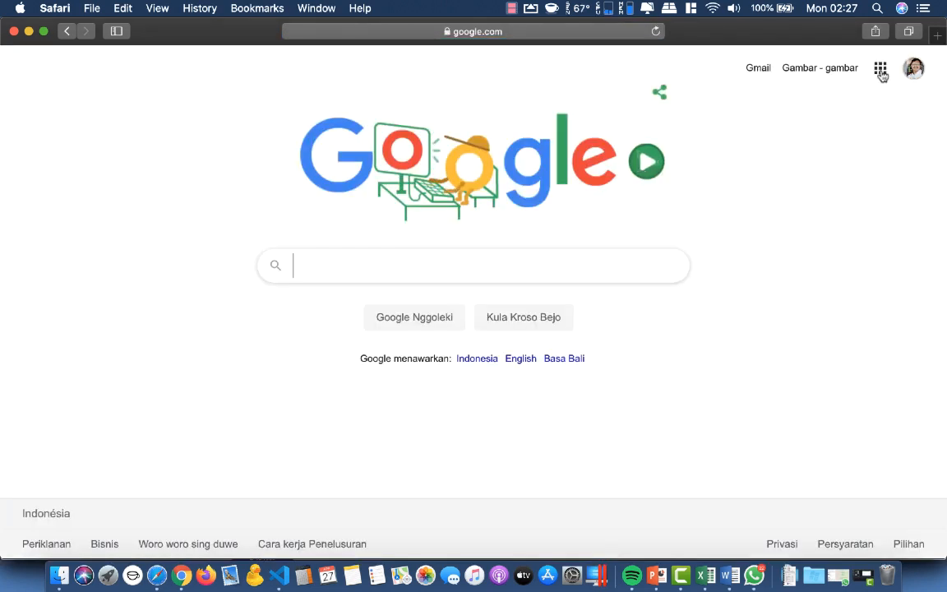
{"action": "left_click", "coordinate": [880, 70]}
{"action": "left_click", "coordinate": [876, 133]}
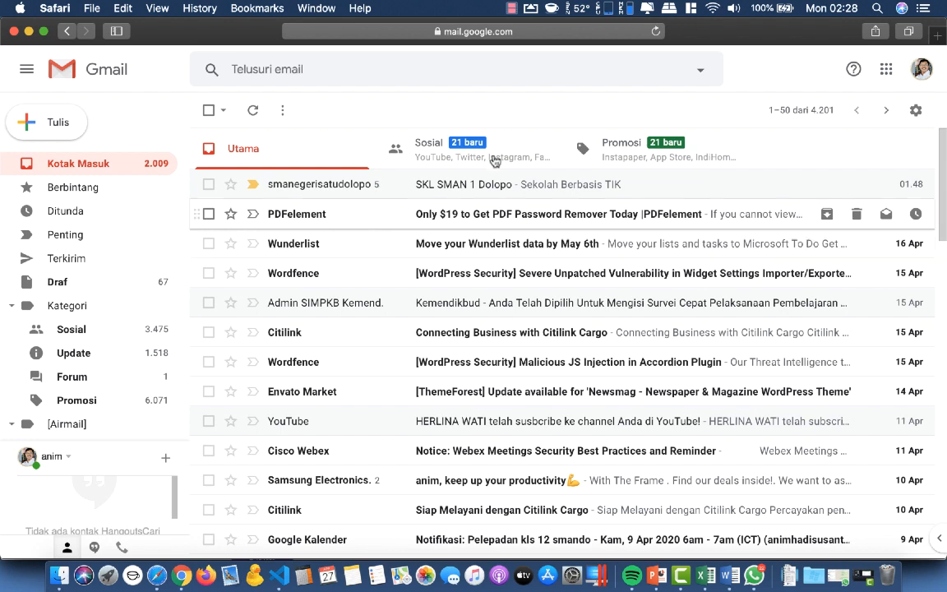
{"action": "left_click", "coordinate": [655, 31]}
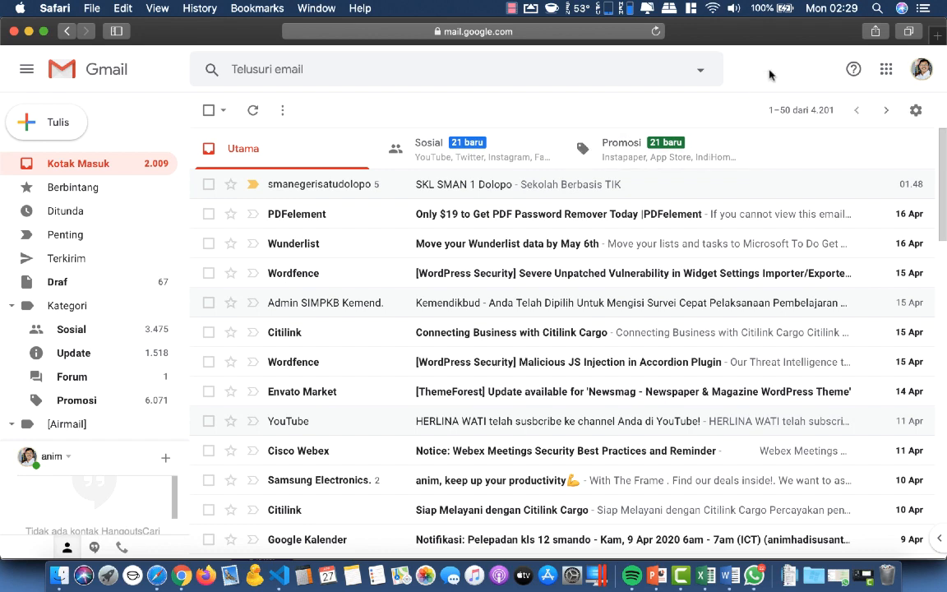
{"action": "left_click", "coordinate": [655, 33]}
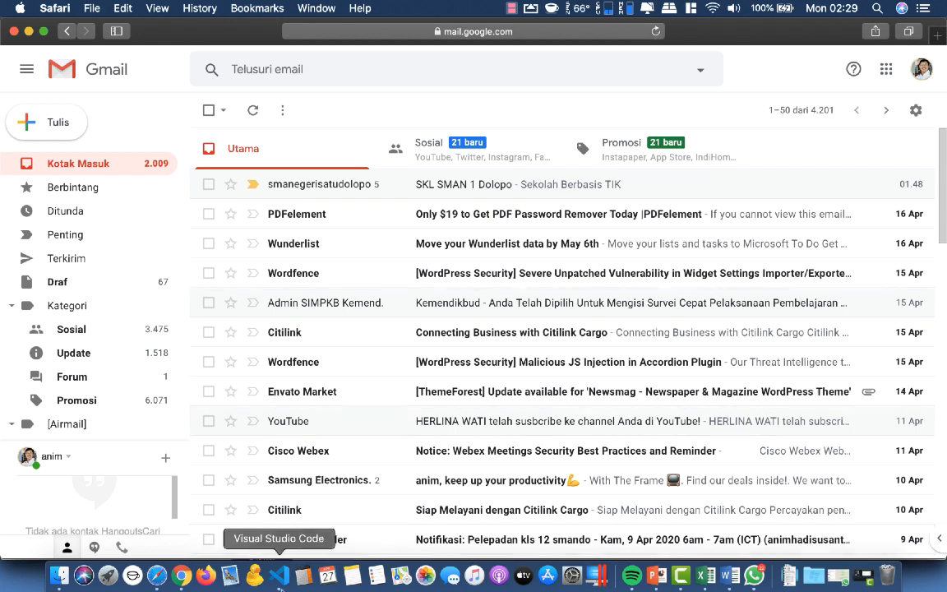
Step: Return to the filled-in SKL SMAN 1 Dolopo form in Chrome and submit the response
{"action": "left_click", "coordinate": [183, 579]}
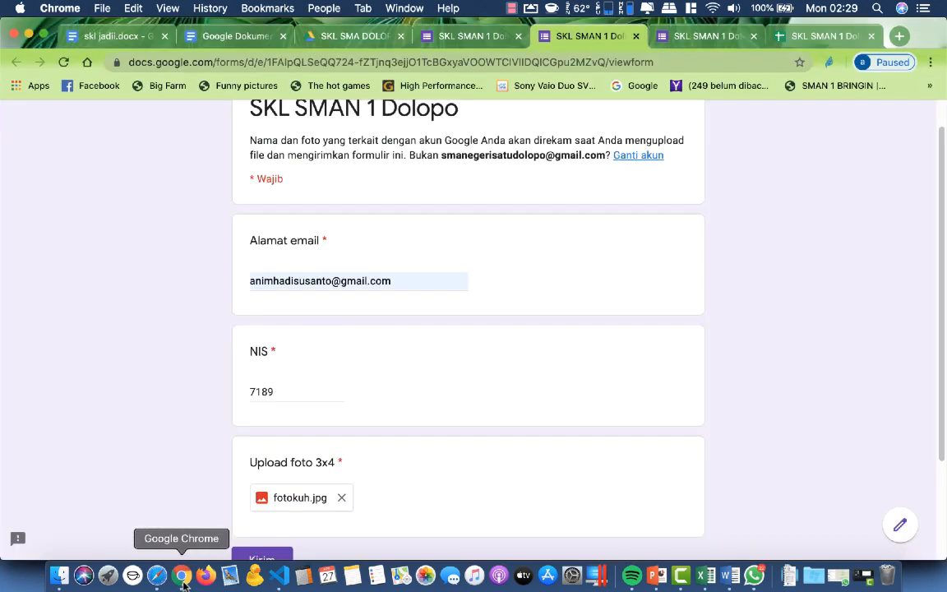
{"action": "scroll", "coordinate": [408, 383], "scroll_direction": "down", "scroll_amount": 3}
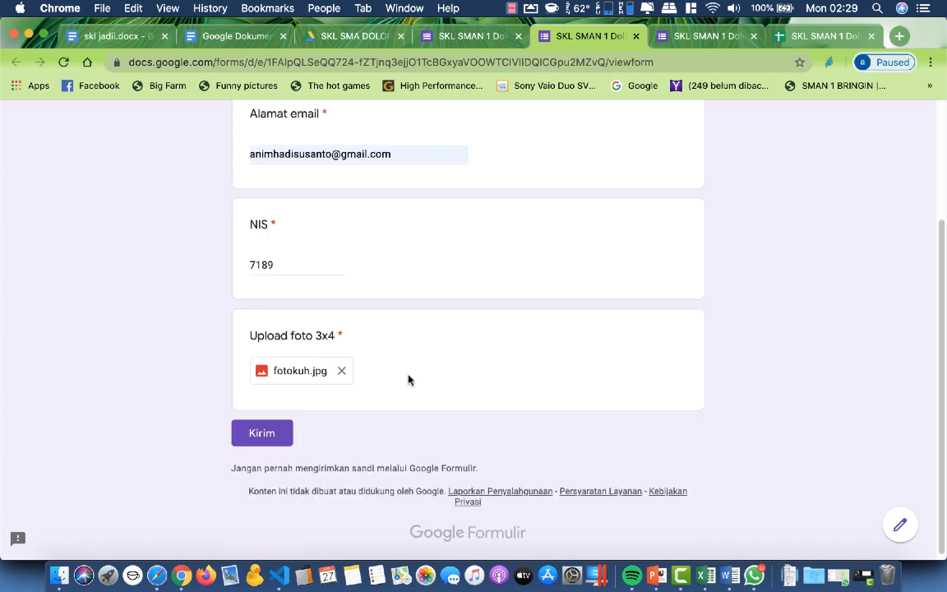
{"action": "left_click", "coordinate": [262, 433]}
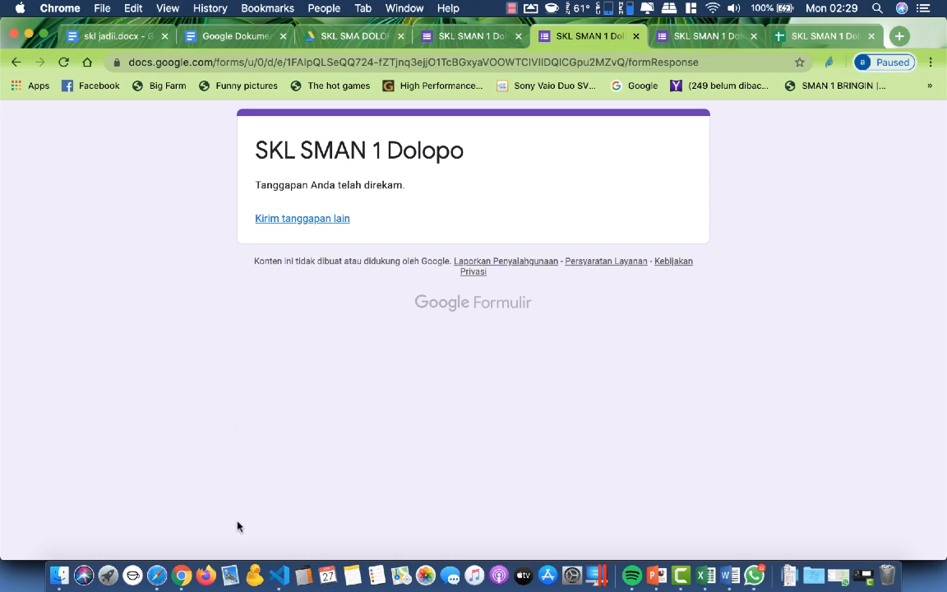
Step: Switch to Gmail in Safari, refresh the inbox and open the new "skl sman 1 dolopo" email
{"action": "left_click", "coordinate": [157, 576]}
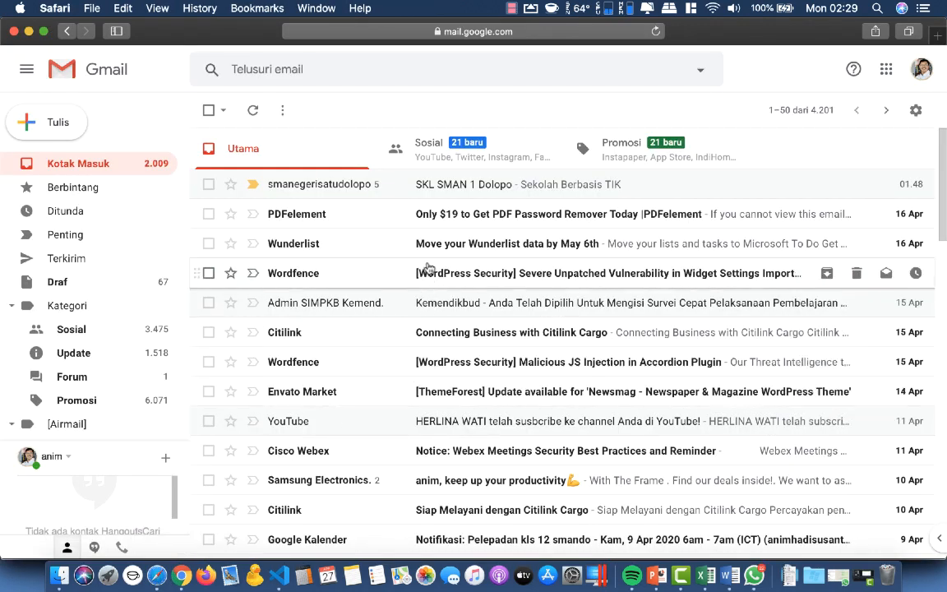
{"action": "left_click", "coordinate": [655, 32]}
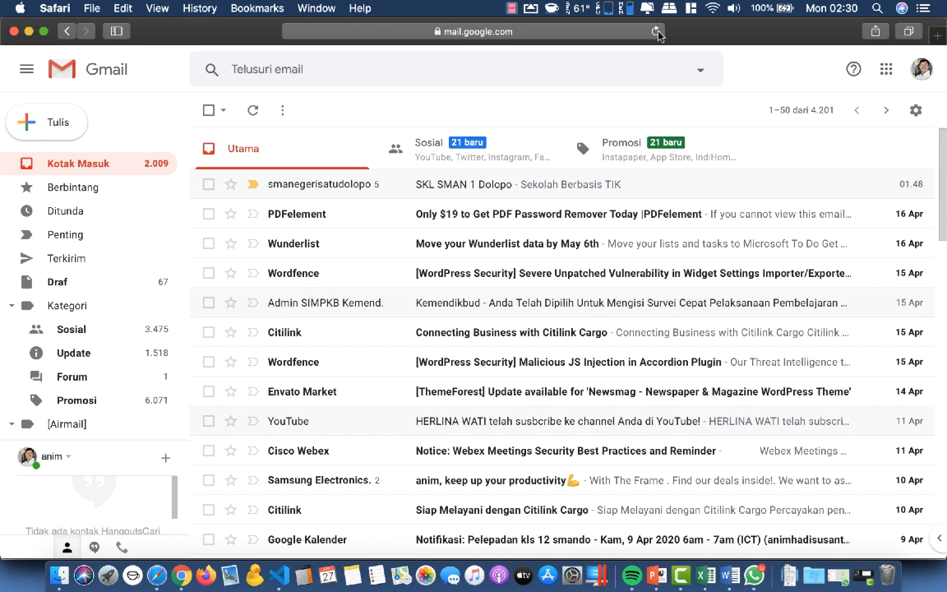
{"action": "left_click", "coordinate": [656, 31]}
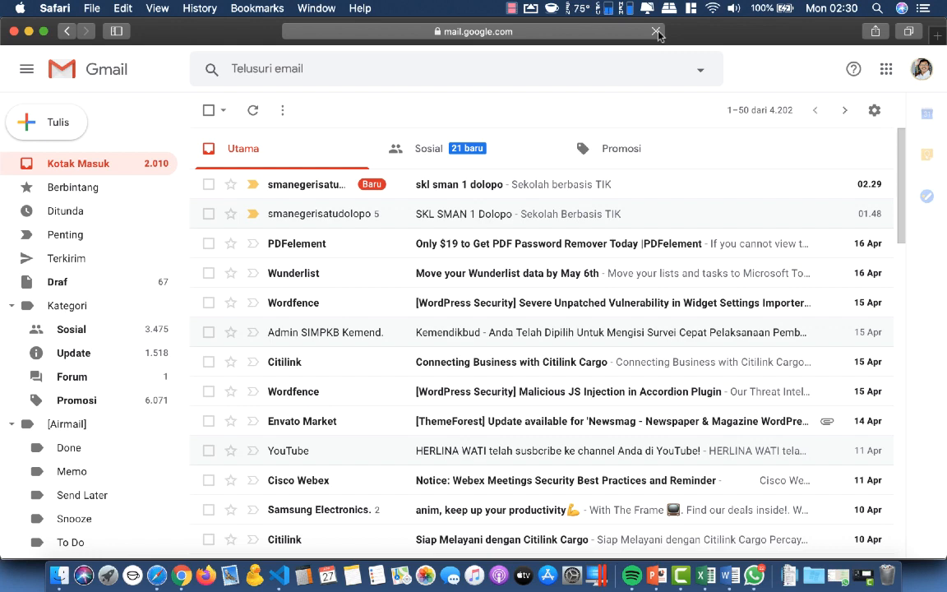
{"action": "left_click", "coordinate": [448, 187]}
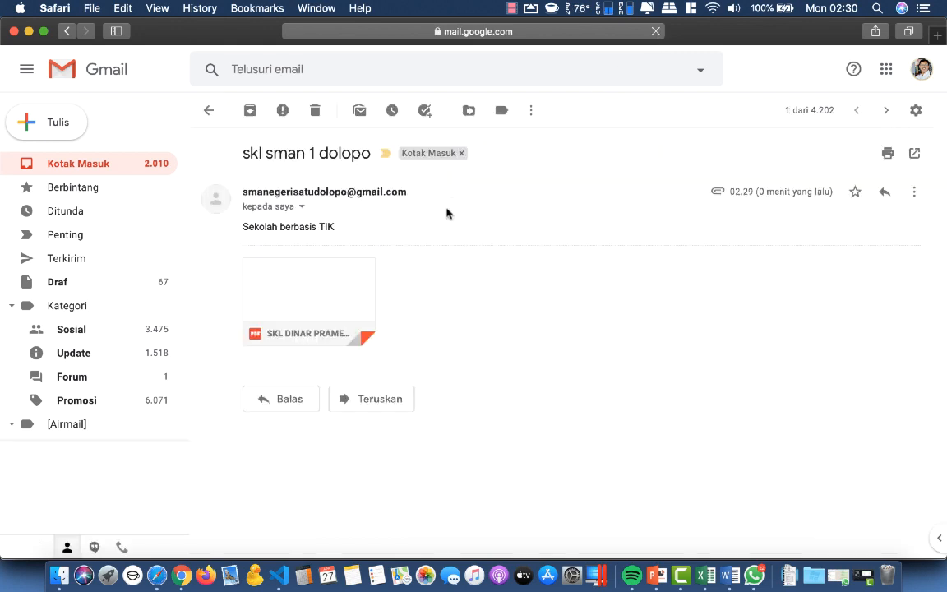
Step: Open the email's attached SKL PDF and check the student's details, subject grades, photo, stamp and signature
{"action": "left_click", "coordinate": [303, 294]}
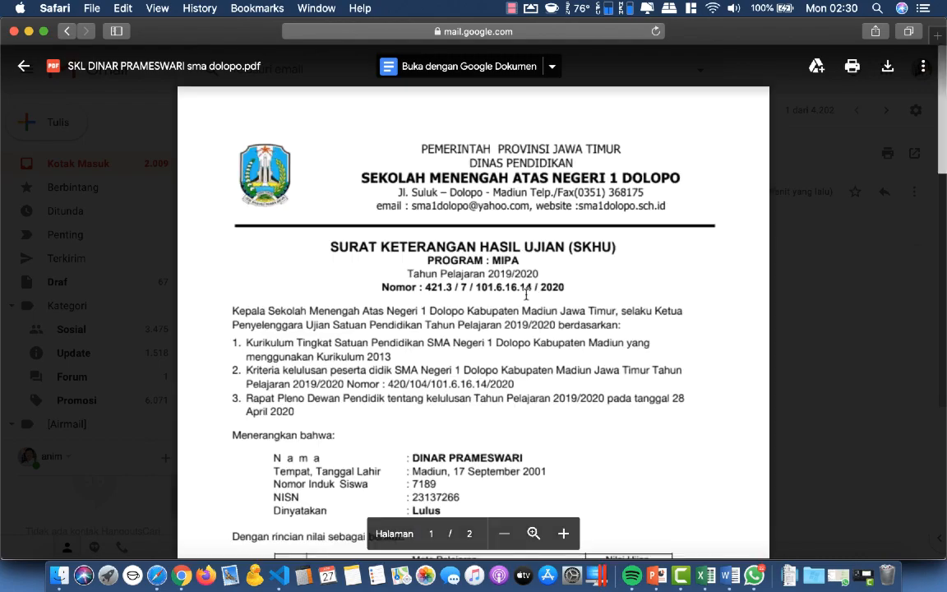
{"action": "scroll", "coordinate": [526, 294], "scroll_direction": "down", "scroll_amount": 12}
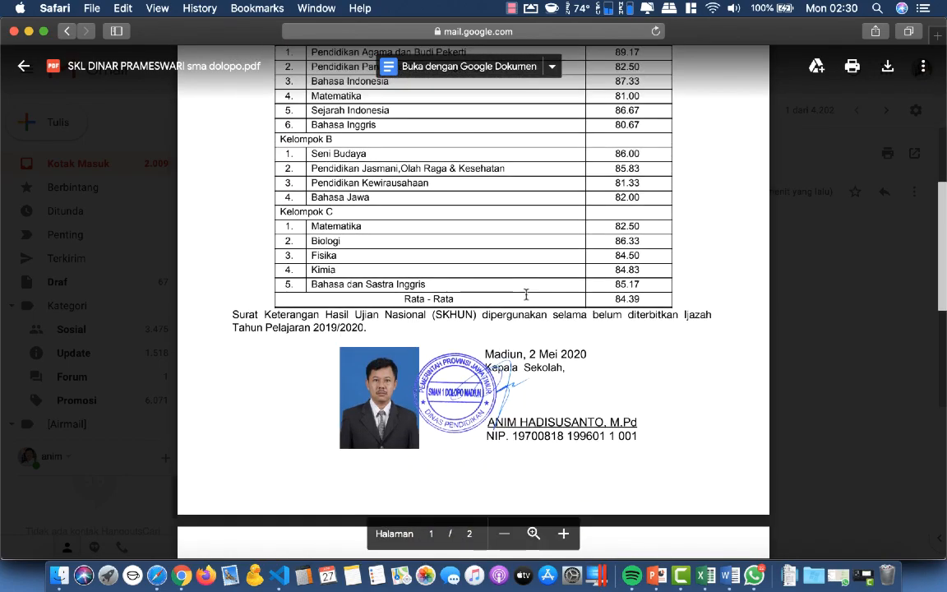
{"action": "scroll", "coordinate": [526, 294], "scroll_direction": "up", "scroll_amount": 12}
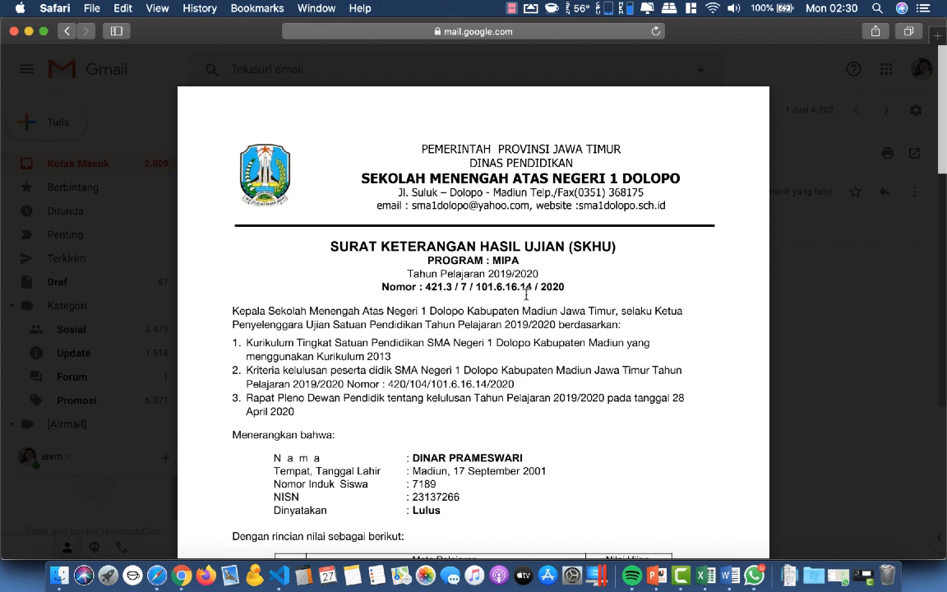
{"action": "scroll", "coordinate": [526, 293], "scroll_direction": "down", "scroll_amount": 7}
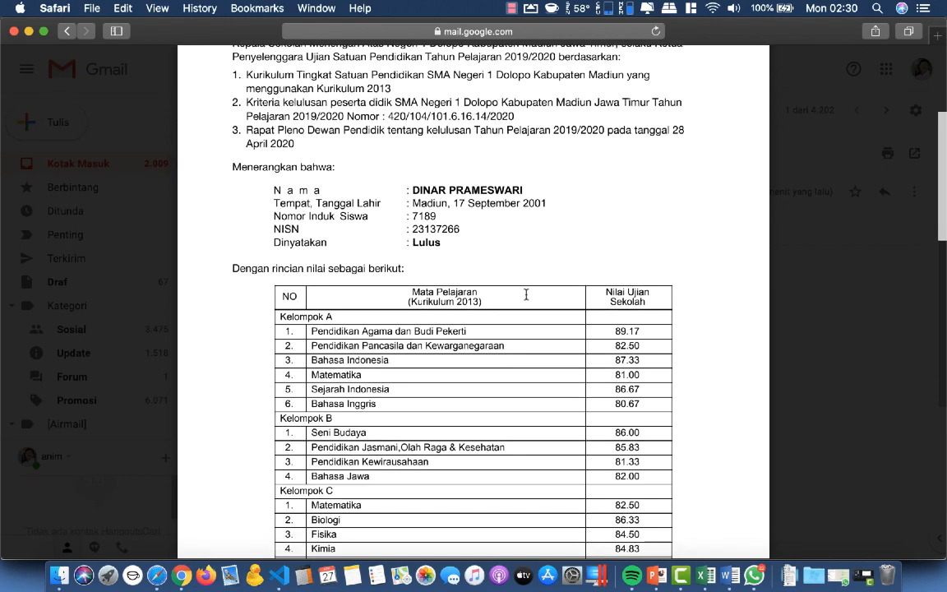
{"action": "scroll", "coordinate": [526, 294], "scroll_direction": "down", "scroll_amount": 2}
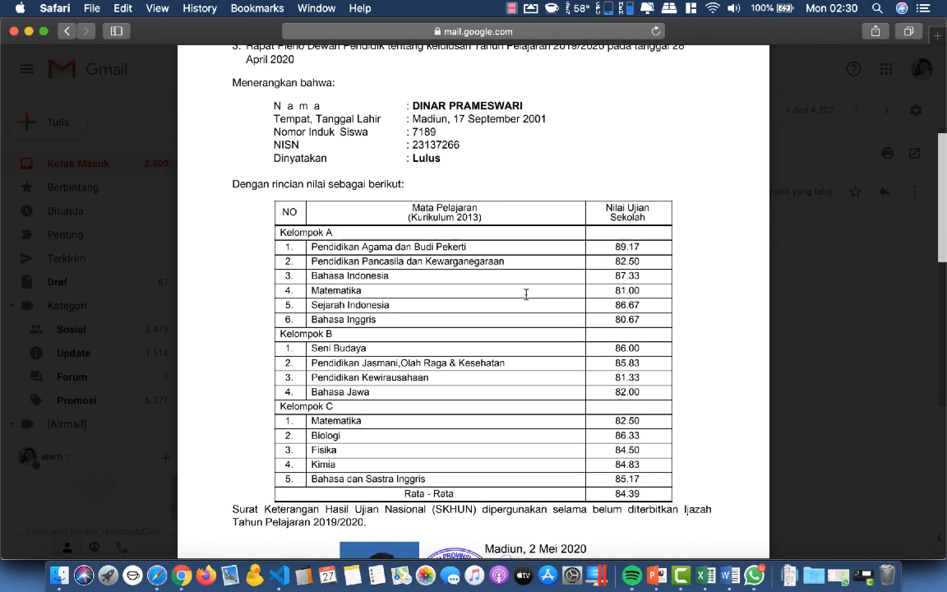
{"action": "scroll", "coordinate": [526, 293], "scroll_direction": "down", "scroll_amount": 1}
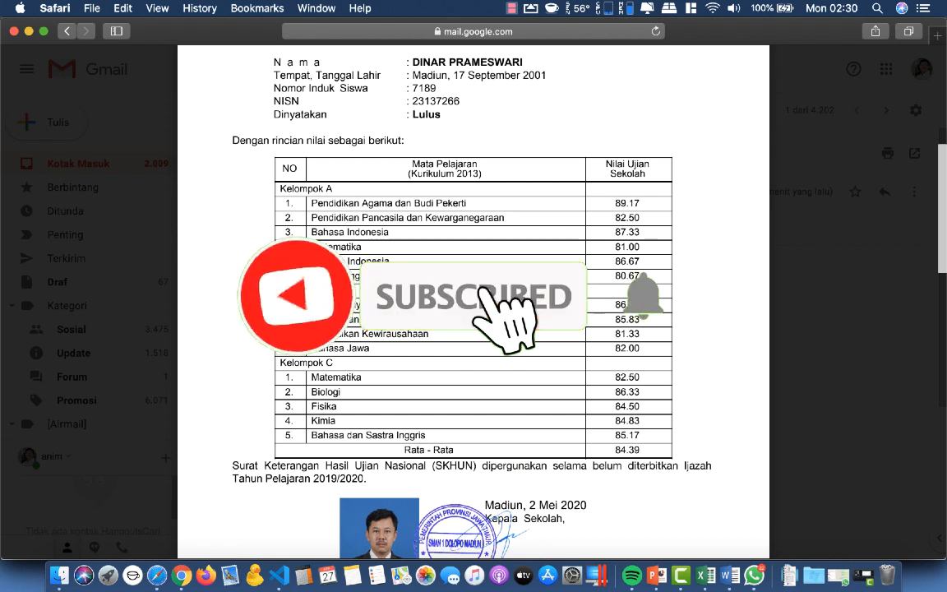